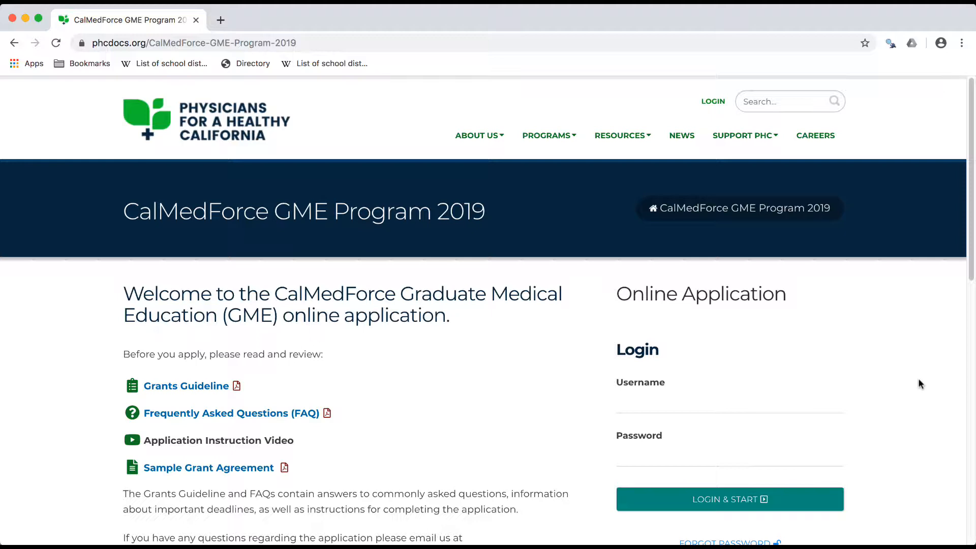
# Log in to the online application with the account username and password
pyautogui.click(702, 404)
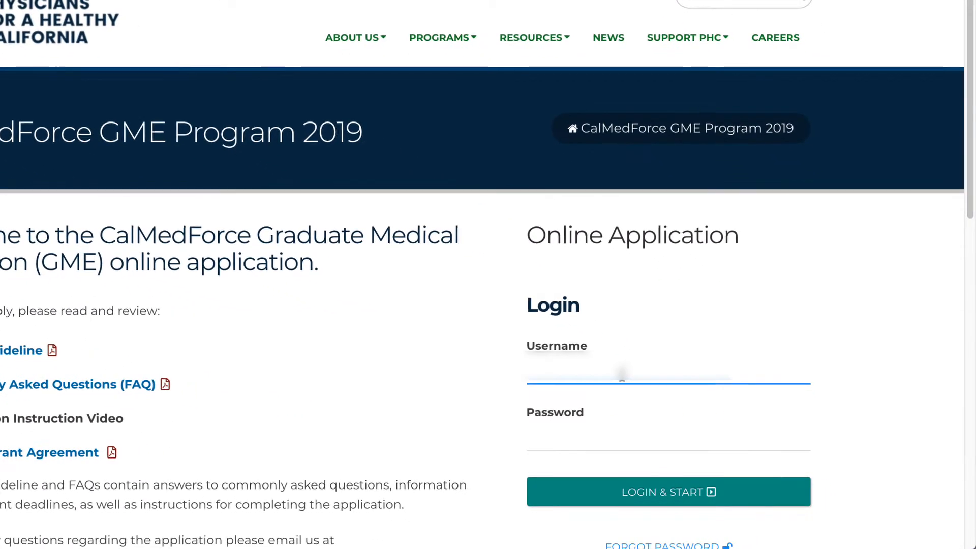
pyautogui.write('NLCHMED')
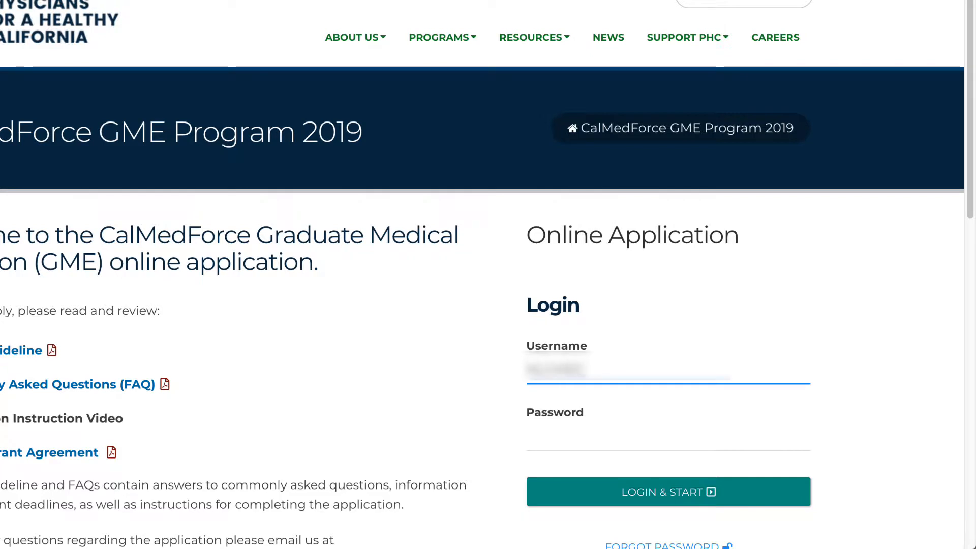
pyautogui.click(634, 437)
pyautogui.write('*')
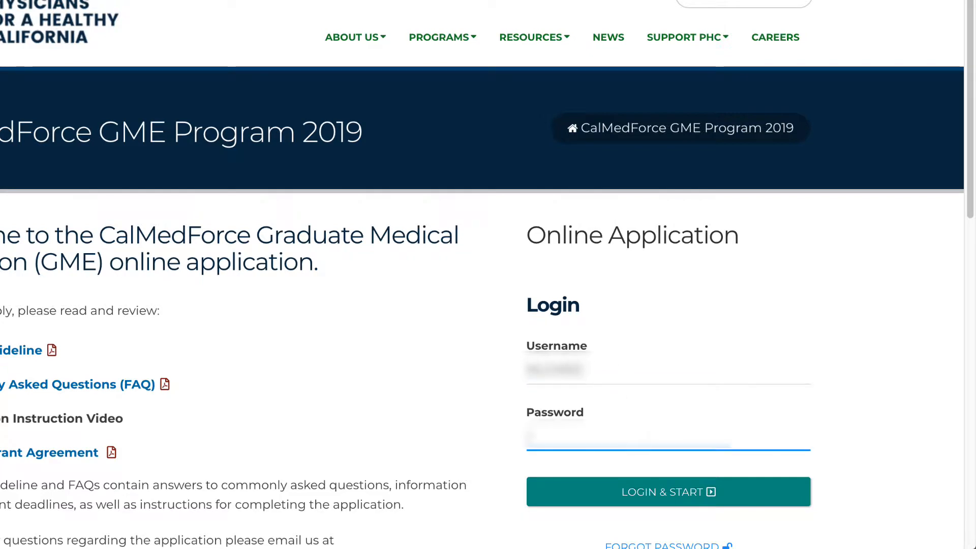
pyautogui.write('*')
pyautogui.click(645, 494)
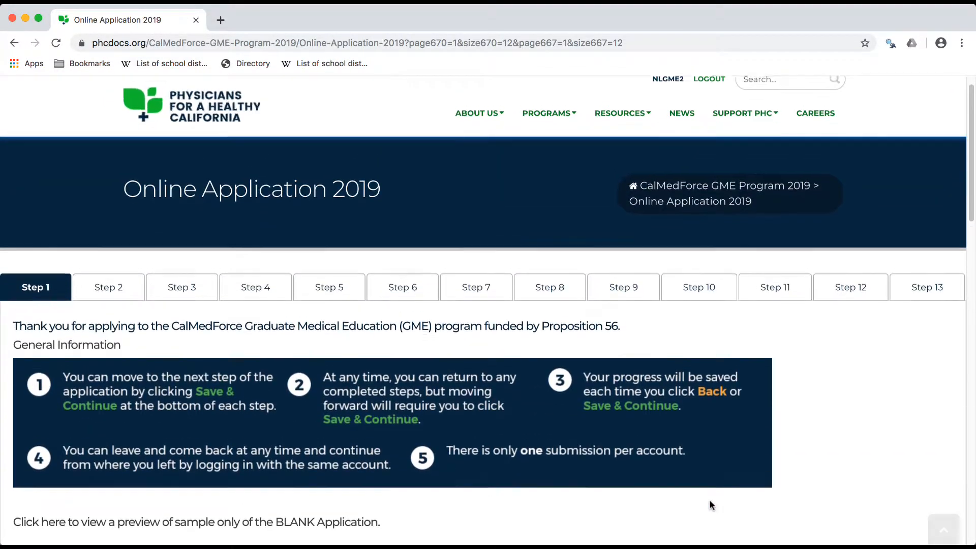
# Check all five residency program eligibility criteria, from Located in California to Serving medically underserved populations and areas, and save Step 1
pyautogui.scroll(-8, 709, 505)
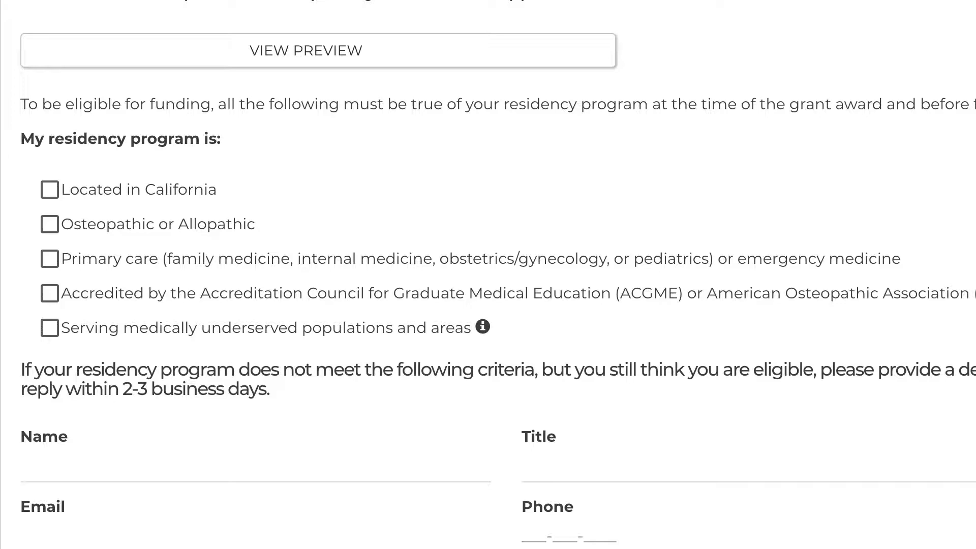
pyautogui.scroll(-3, 708, 501)
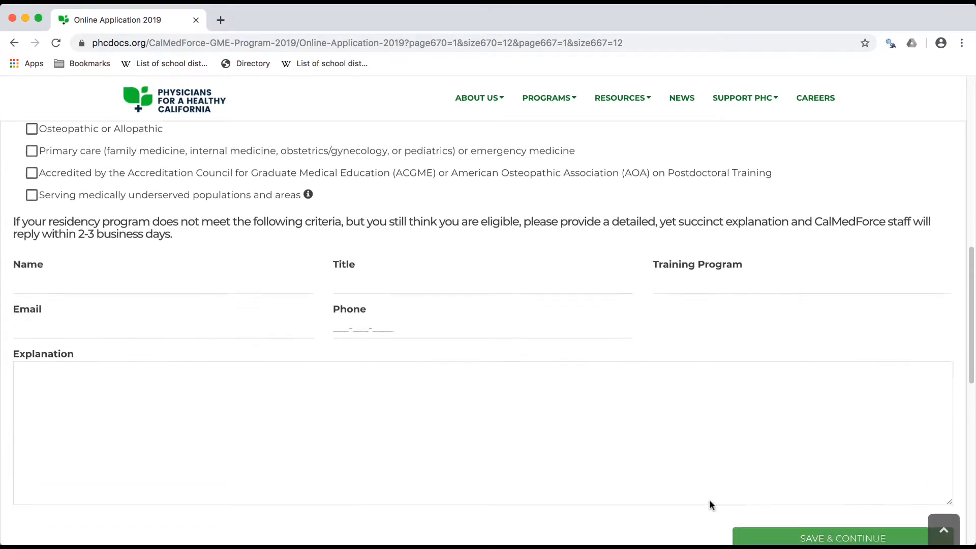
pyautogui.scroll(-2, 710, 503)
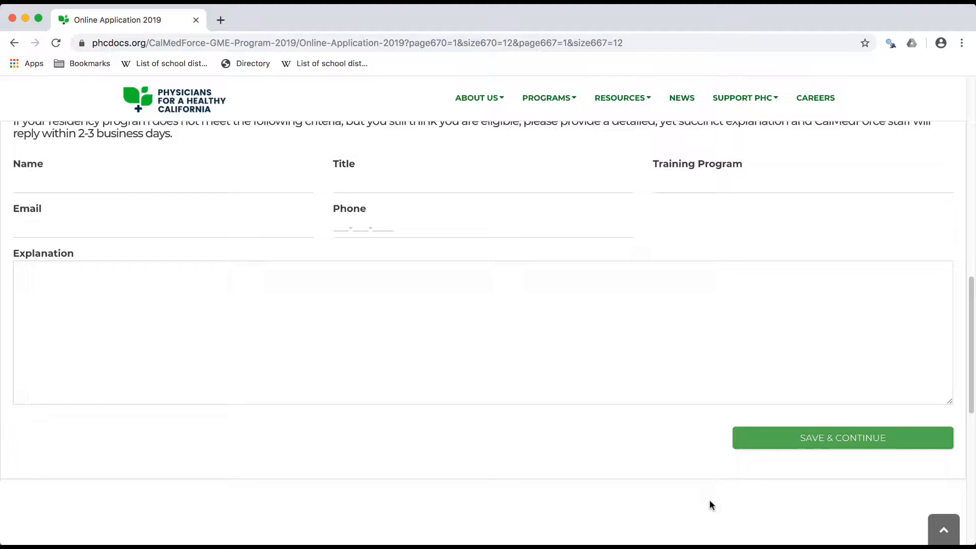
pyautogui.scroll(5, 709, 503)
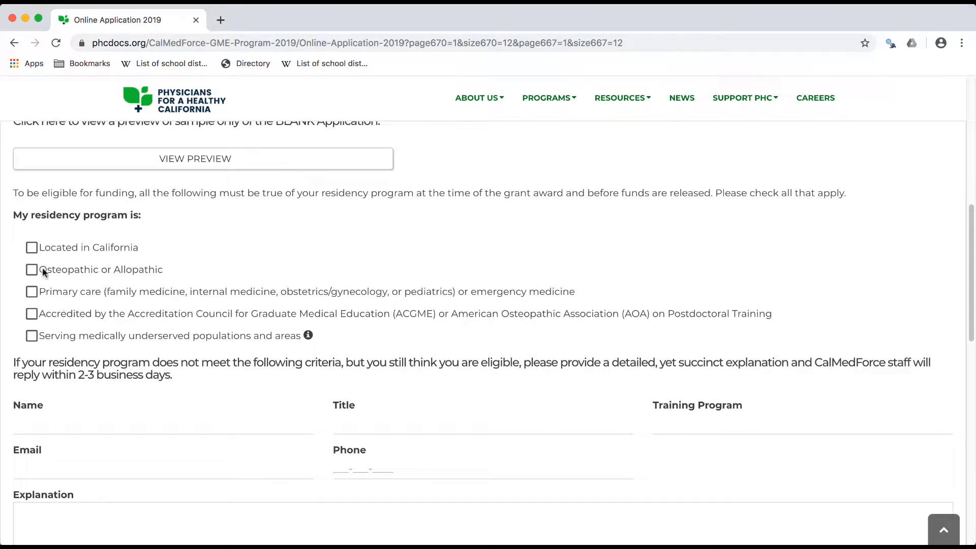
pyautogui.click(31, 248)
pyautogui.click(31, 270)
pyautogui.click(32, 292)
pyautogui.click(31, 313)
pyautogui.click(31, 341)
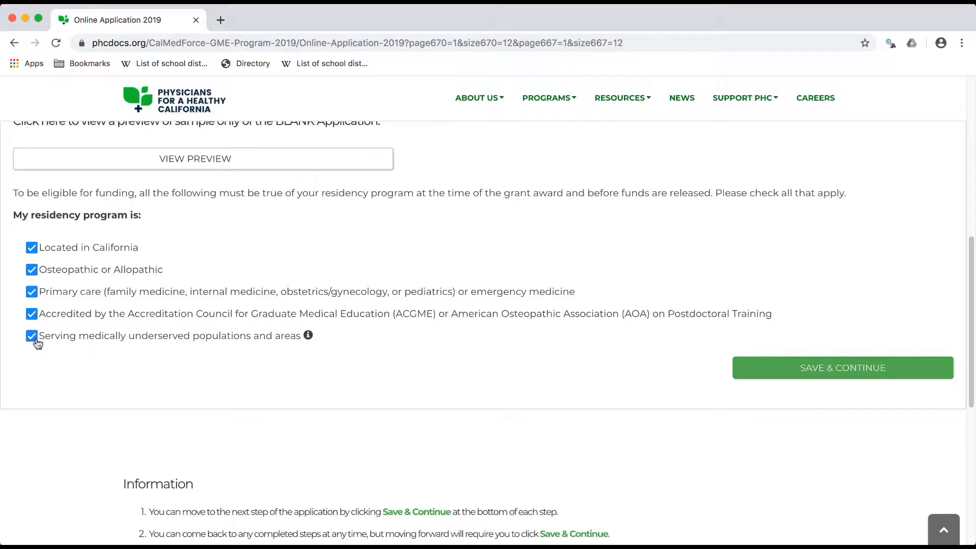
pyautogui.moveTo(309, 336)
pyautogui.click(816, 375)
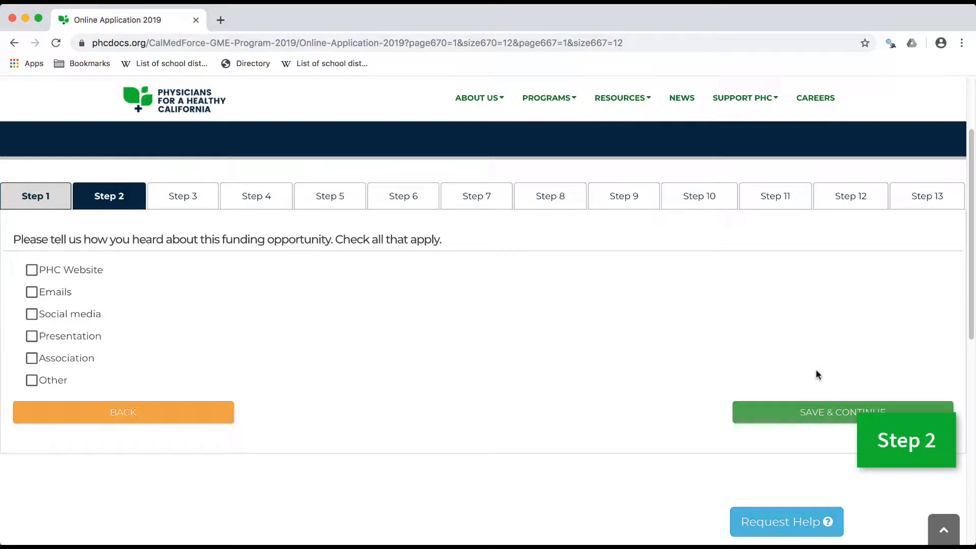
# Mark PHC Website as how the funding opportunity was heard about, and view the Request Help form without sending a question
pyautogui.click(33, 270)
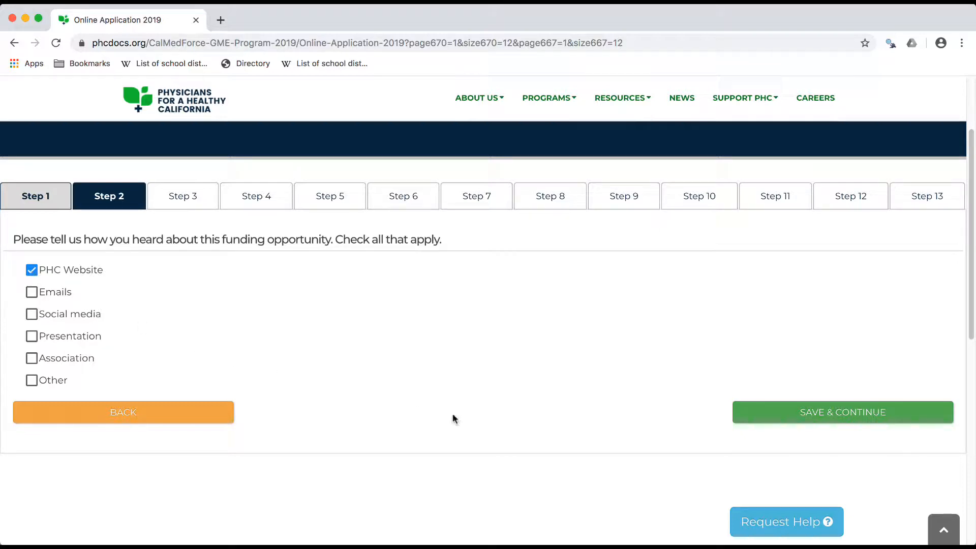
pyautogui.scroll(-2, 829, 419)
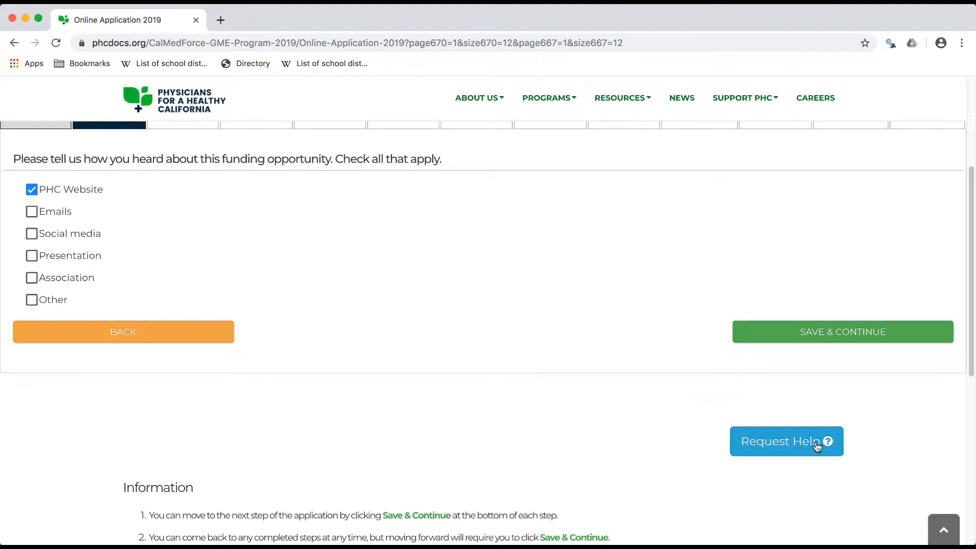
pyautogui.click(816, 441)
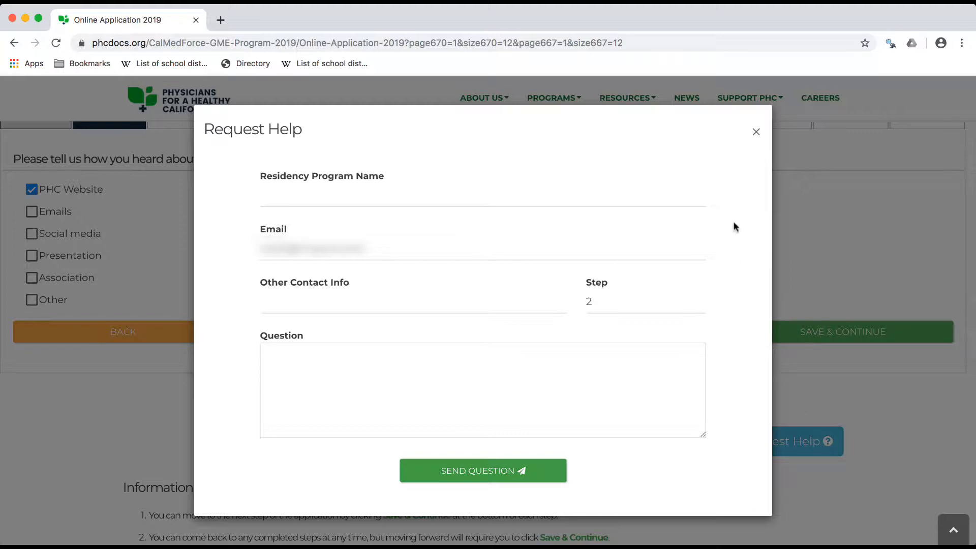
pyautogui.click(755, 140)
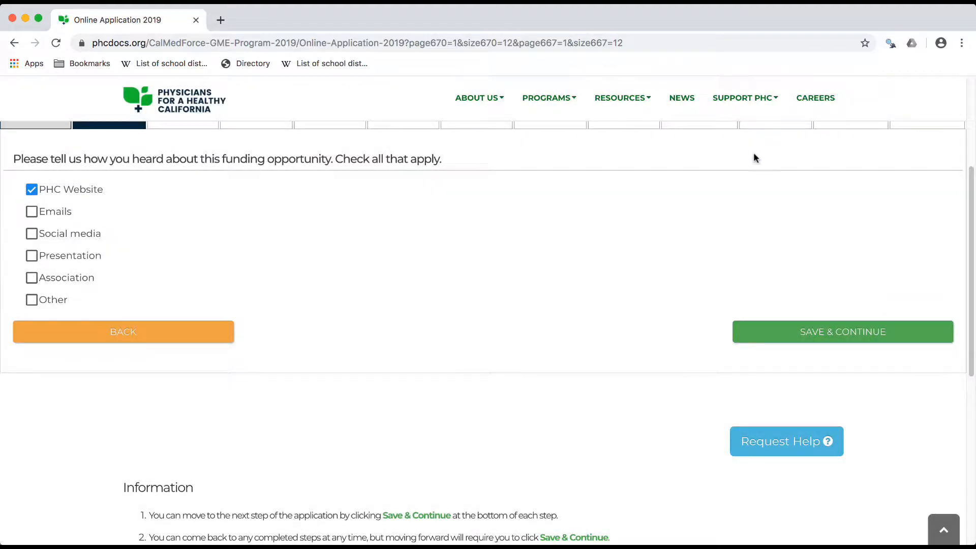
# Continue to Step 3 and describe the program as Family Medicine, Allopathic, titled Mercy Hospital Residency Program
pyautogui.click(836, 336)
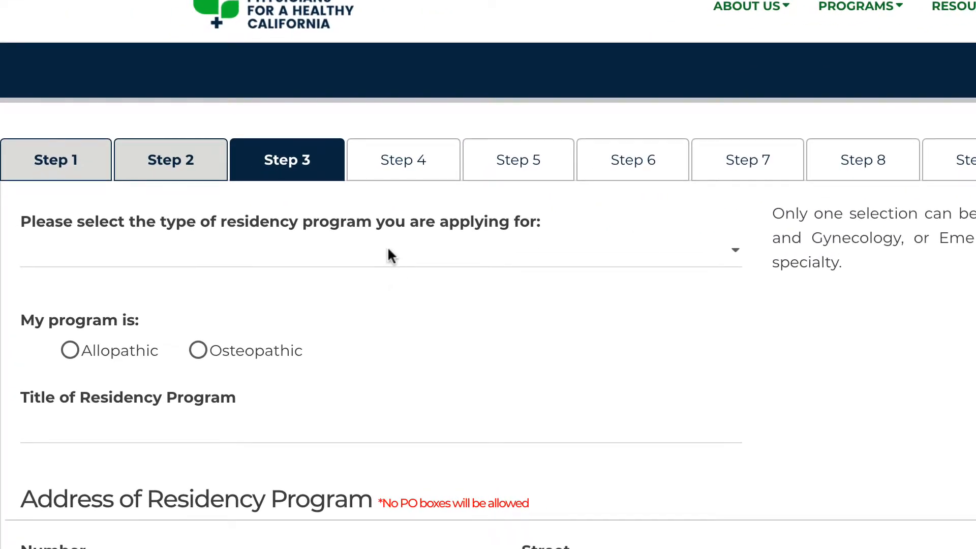
pyautogui.click(388, 251)
pyautogui.click(377, 266)
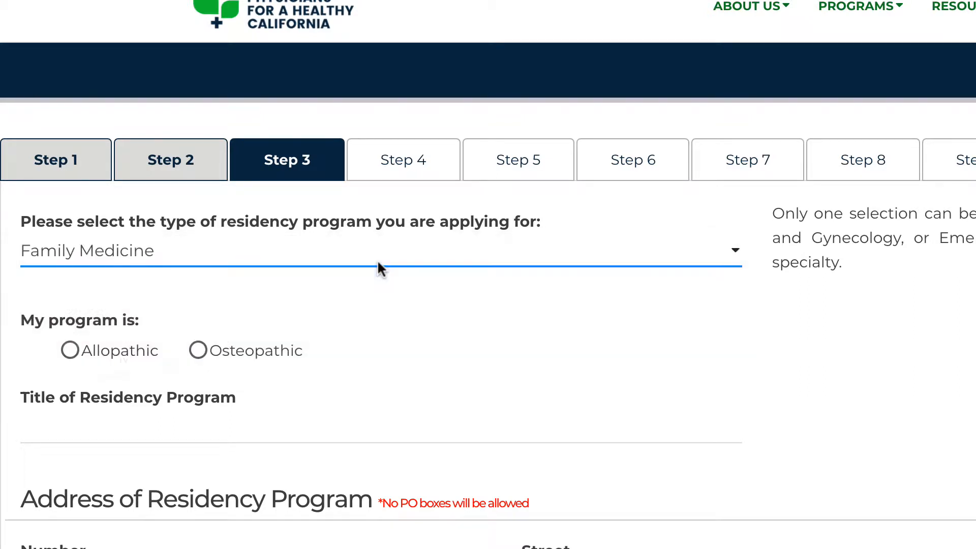
pyautogui.click(69, 357)
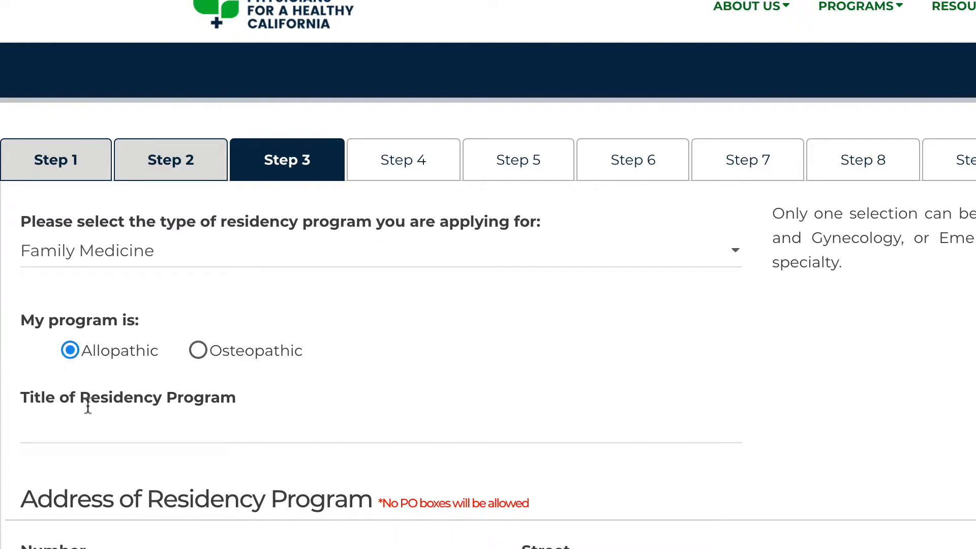
pyautogui.click(93, 421)
pyautogui.write('Mercy Hospital ')
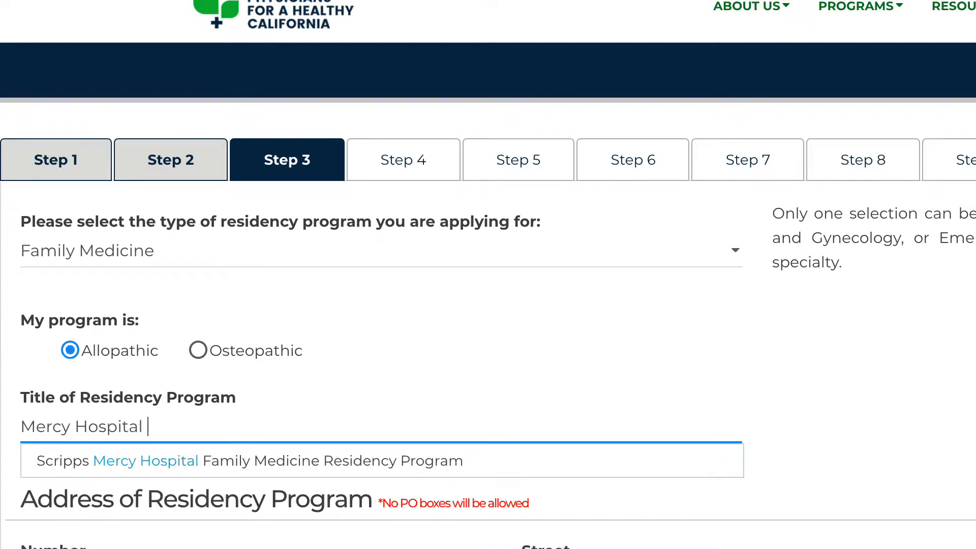
pyautogui.write('Residency Program')
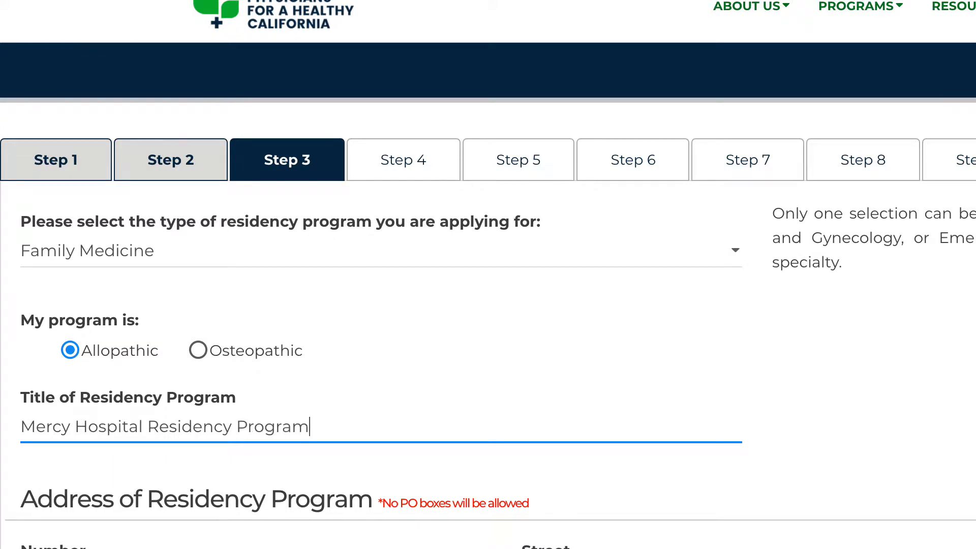
# Fill in the residency program's street number, street, city and zip code, and choose Yuba as the county
pyautogui.scroll(-2, 488, 274)
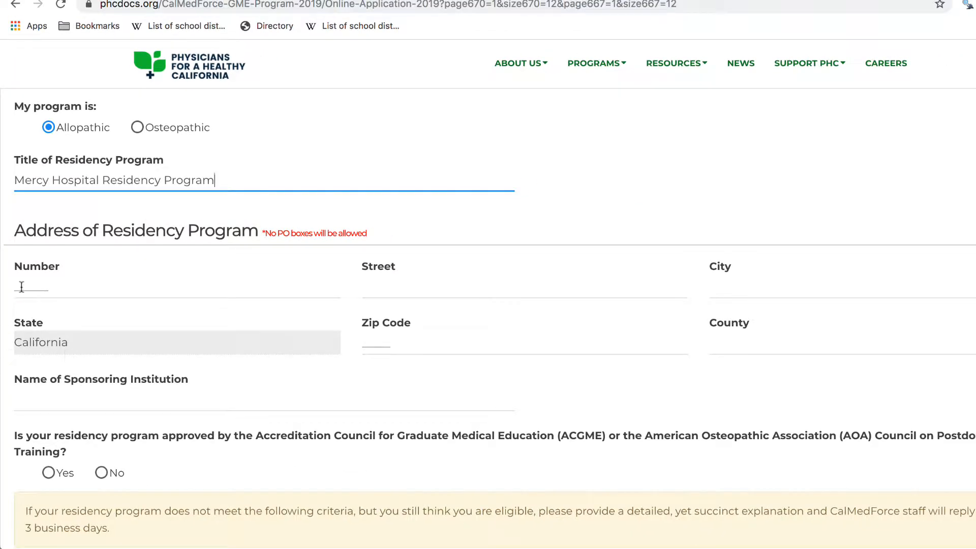
pyautogui.click(33, 482)
pyautogui.write('123')
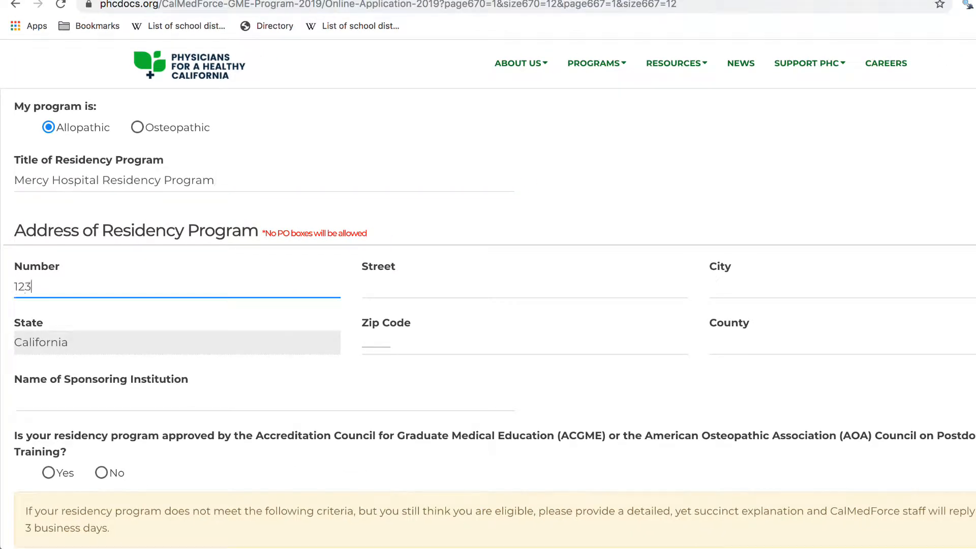
pyautogui.click(395, 284)
pyautogui.write('1Test Drive')
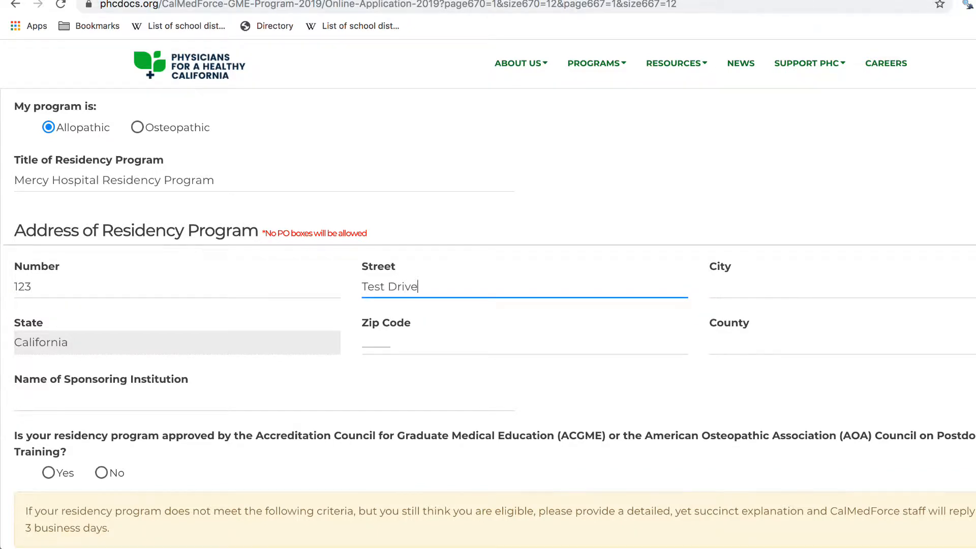
pyautogui.click(769, 287)
pyautogui.write('Marysville')
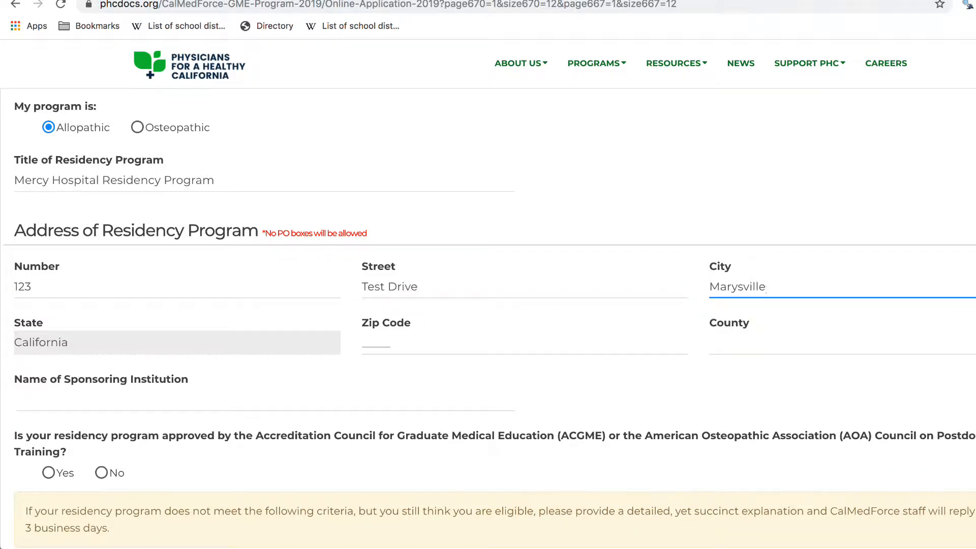
pyautogui.click(387, 345)
pyautogui.write('95901')
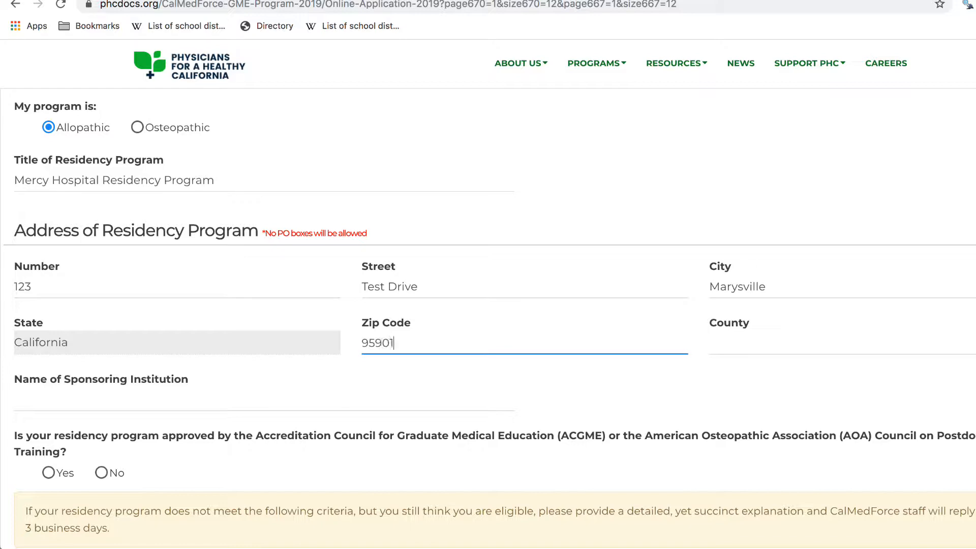
pyautogui.click(813, 343)
pyautogui.scroll(-10, 816, 381)
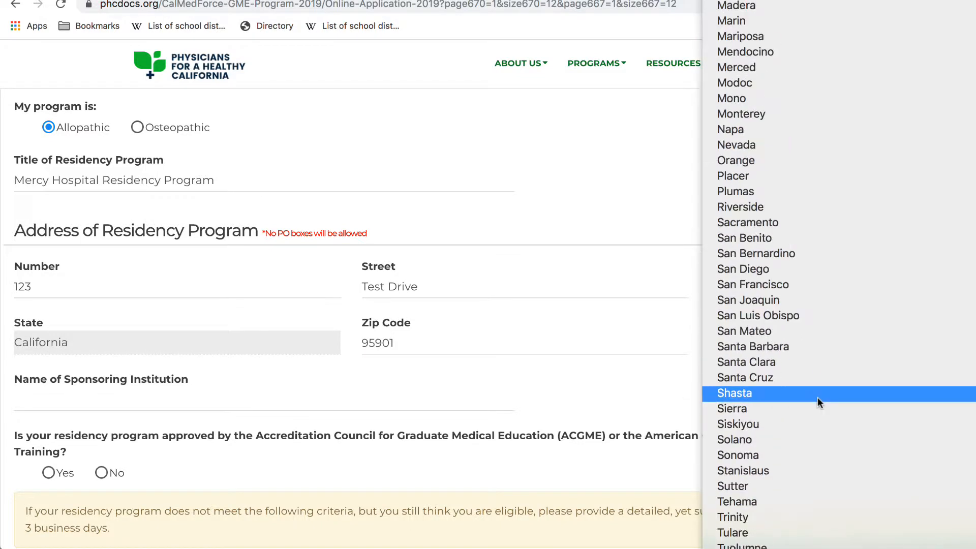
pyautogui.click(779, 548)
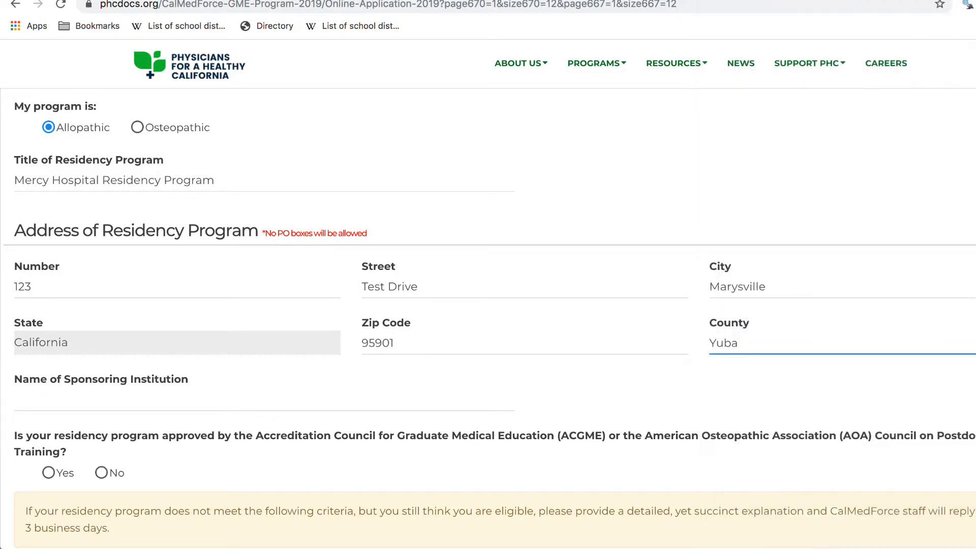
# Enter Mercy Hospital as the name of the sponsoring institution, without using the suggested match
pyautogui.click(139, 397)
pyautogui.write('Mer')
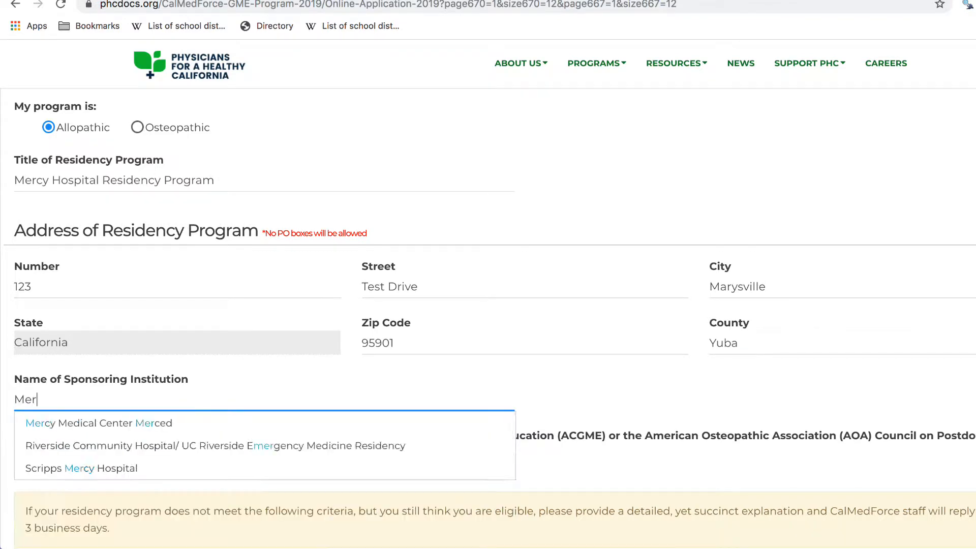
pyautogui.write('cy Hospital')
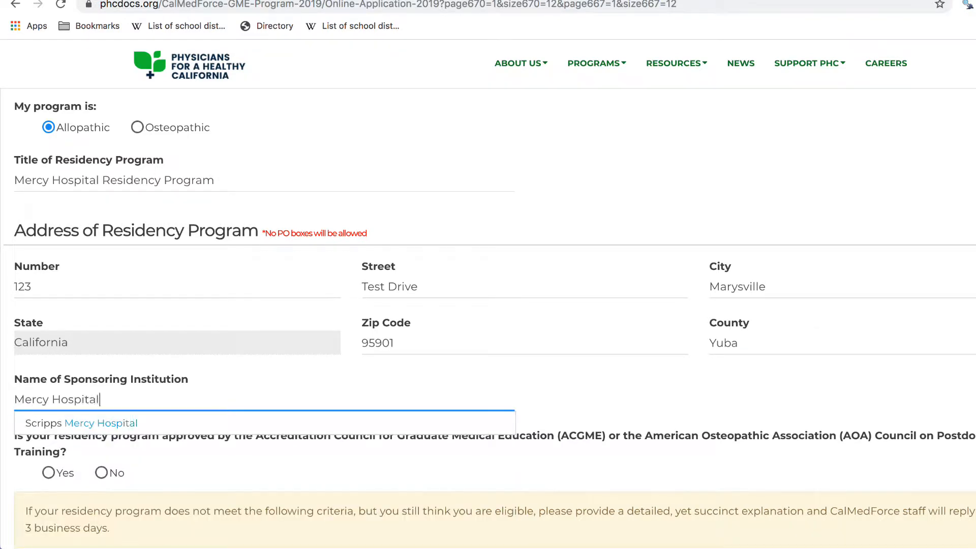
pyautogui.click(306, 465)
# Answer Yes to whether the residency program is approved by the ACGME or the AOA Council on Postdoctoral Training
pyautogui.scroll(-8, 306, 465)
pyautogui.scroll(3, 308, 466)
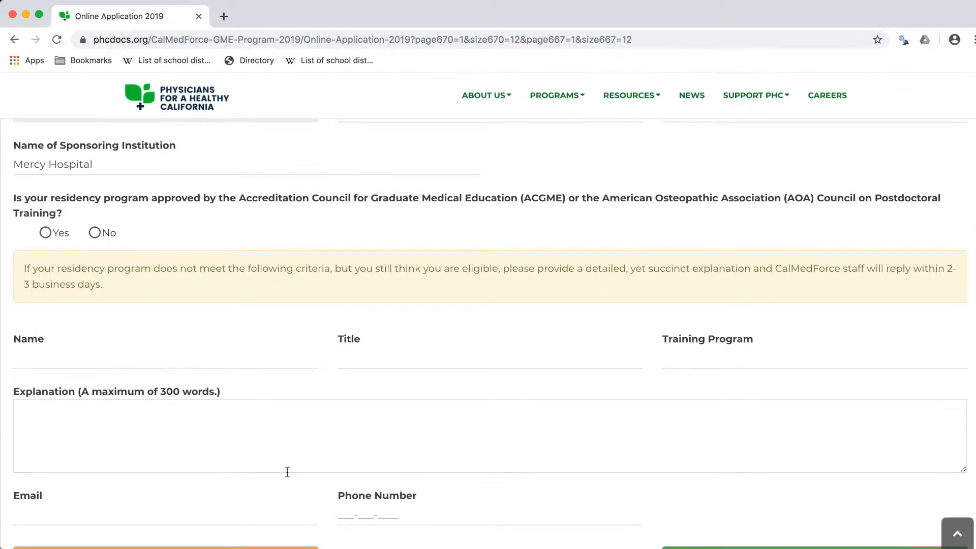
pyautogui.scroll(-3, 280, 471)
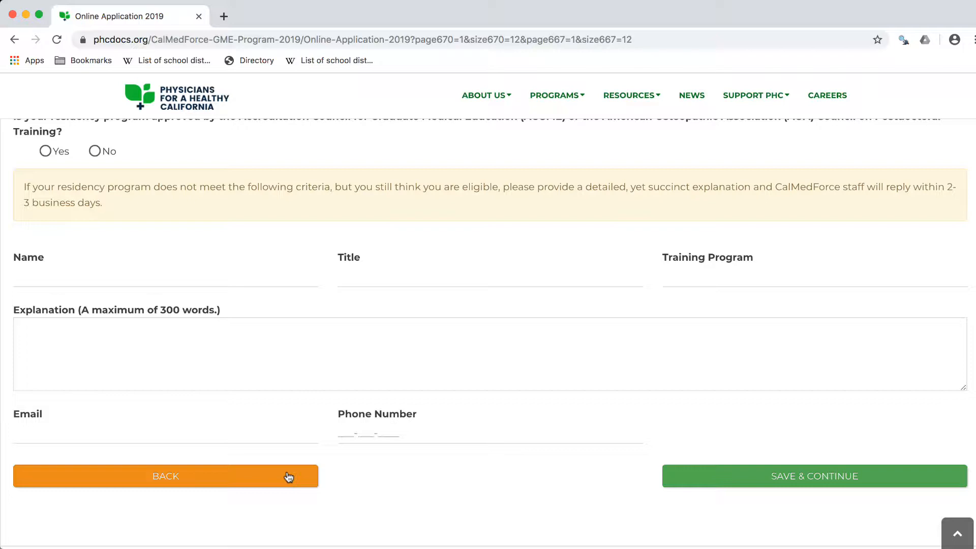
pyautogui.scroll(3, 288, 477)
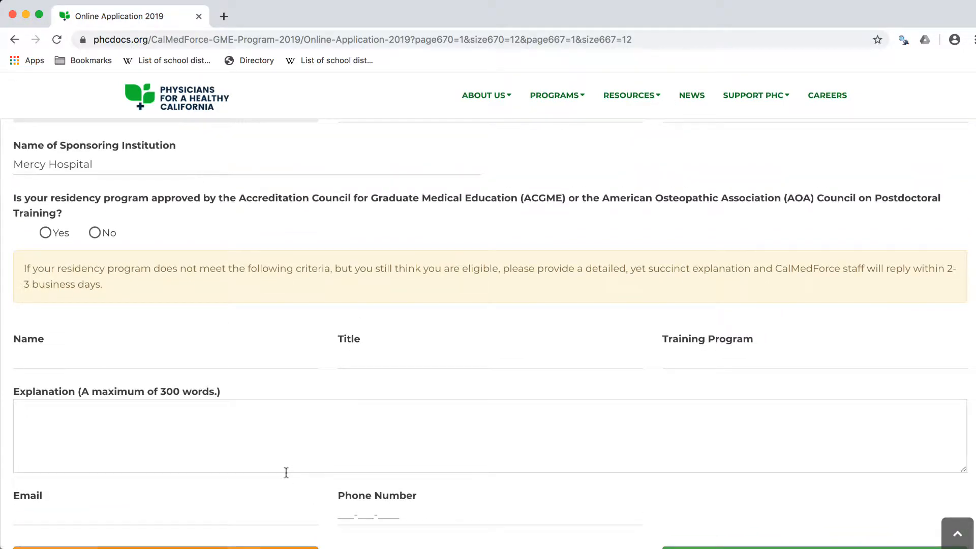
pyautogui.click(45, 233)
# Choose the file test-document as the accreditation letter for the Sponsoring Institution
pyautogui.scroll(-3, 46, 233)
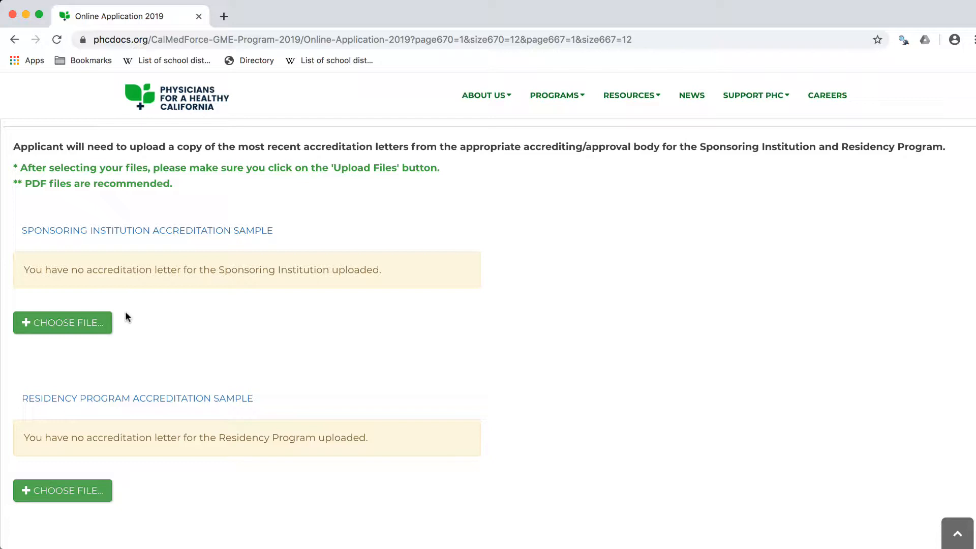
pyautogui.click(71, 321)
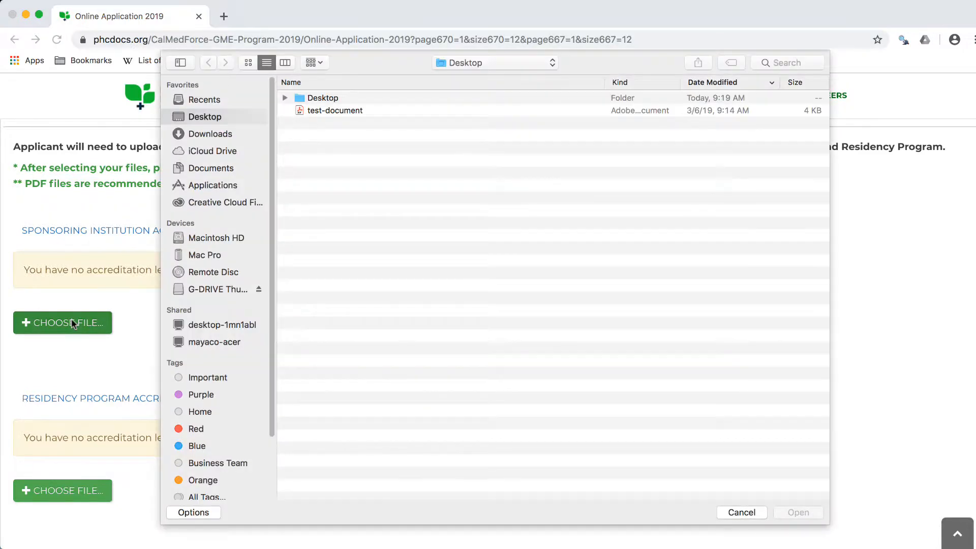
pyautogui.click(340, 112)
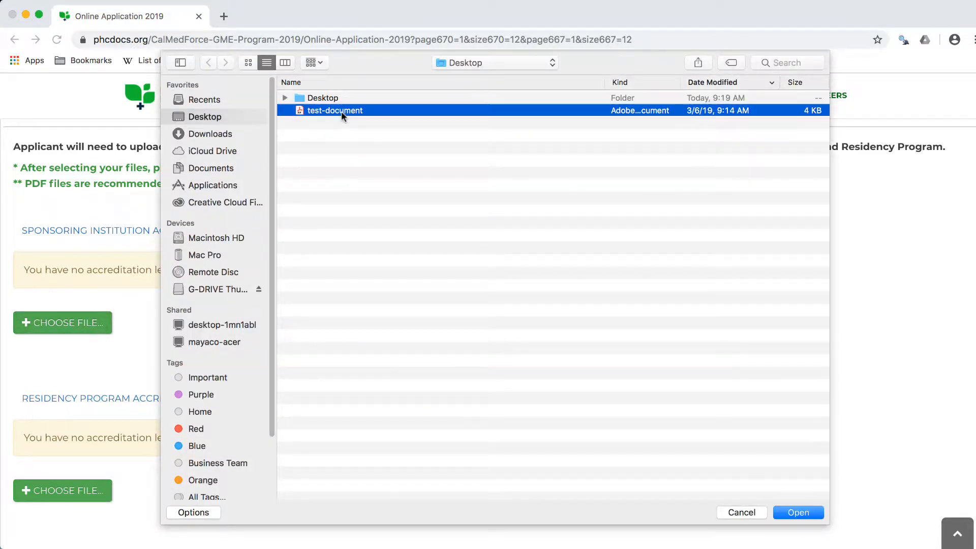
pyautogui.click(790, 512)
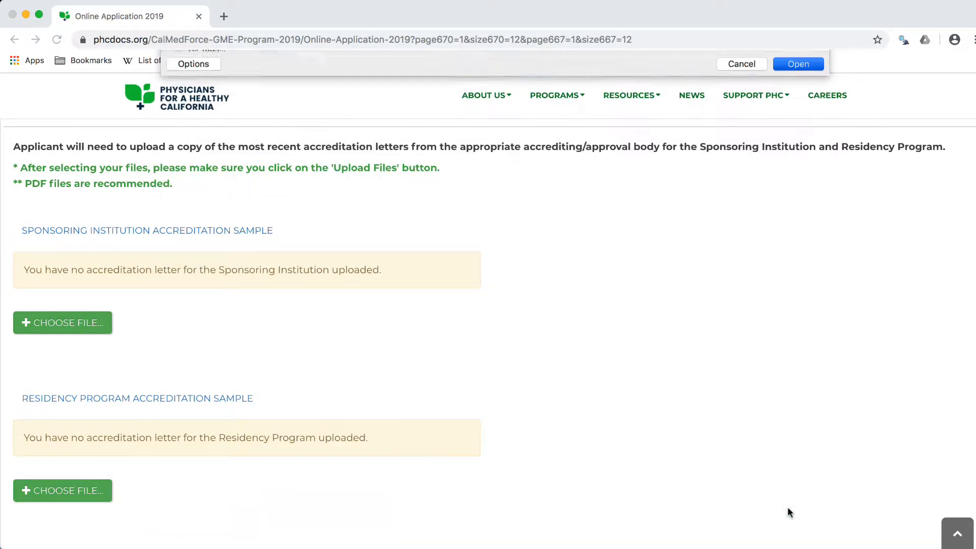
# Choose test-document as the Residency Program's accreditation letter as well, and upload both selected files
pyautogui.scroll(-3, 772, 509)
pyautogui.click(574, 422)
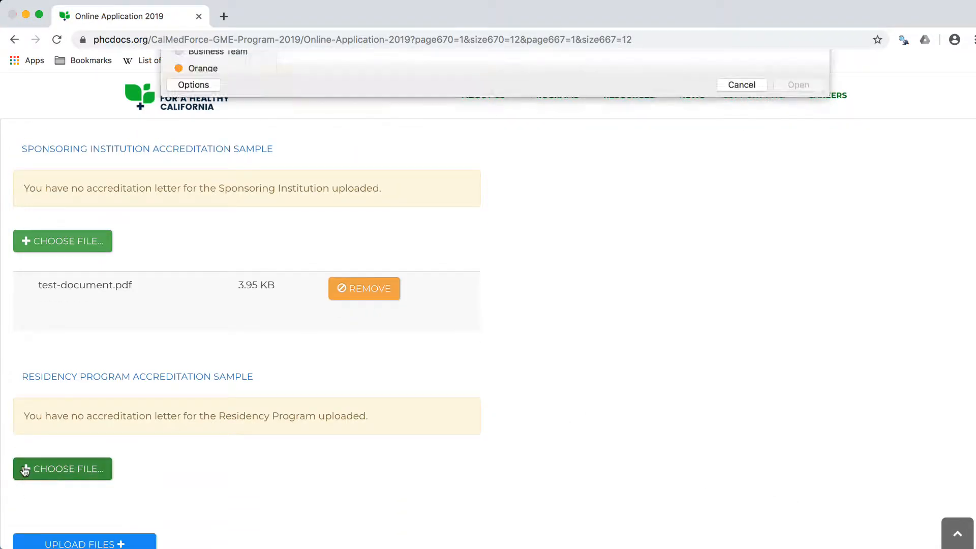
pyautogui.doubleClick(364, 110)
pyautogui.scroll(-3, 535, 383)
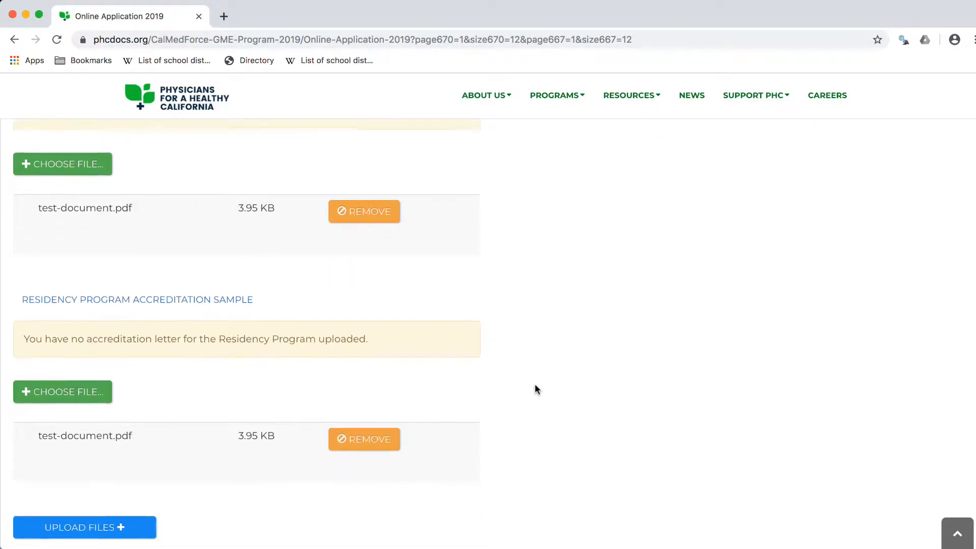
pyautogui.click(126, 515)
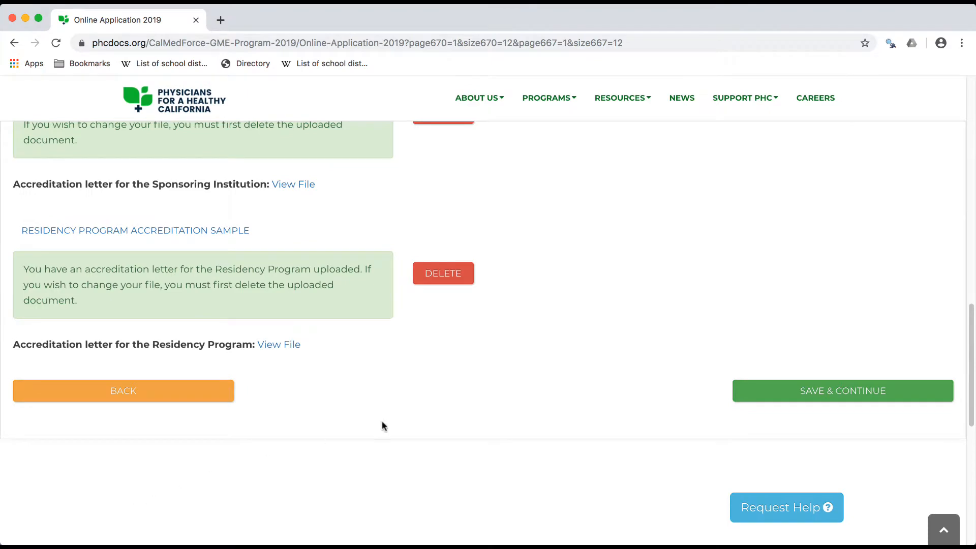
# Save and continue to Step 4, and enter the program director's salutation as DO with the first name, middle initial and last name
pyautogui.click(794, 395)
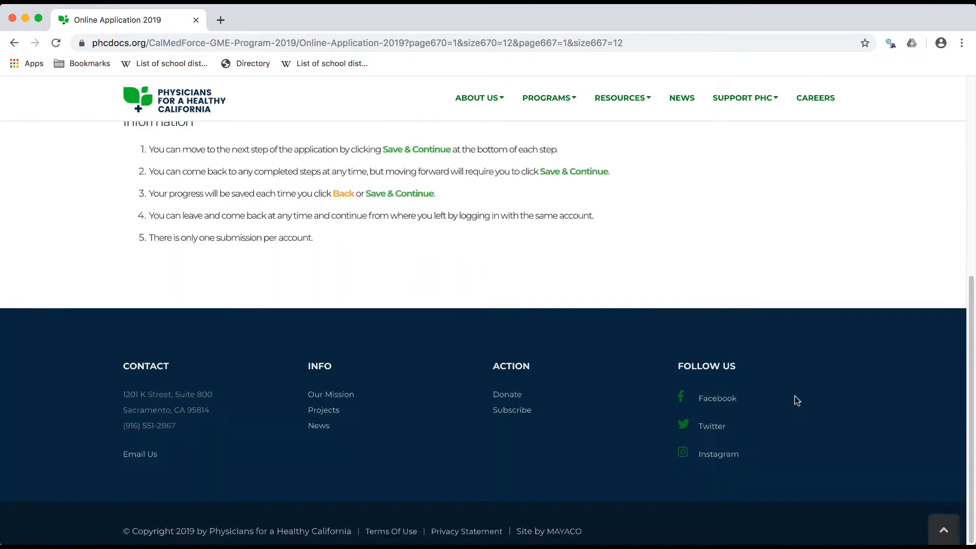
pyautogui.scroll(2, 728, 346)
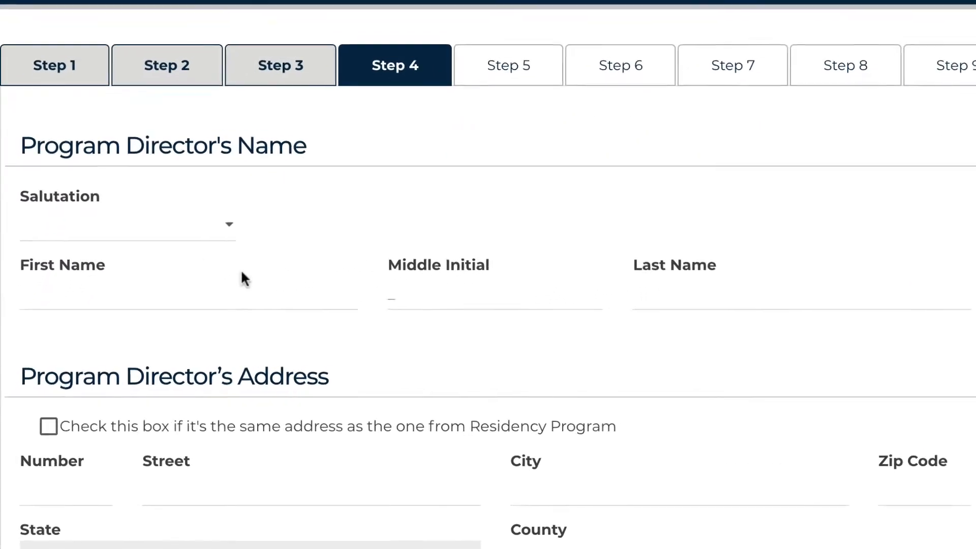
pyautogui.click(161, 226)
pyautogui.click(144, 254)
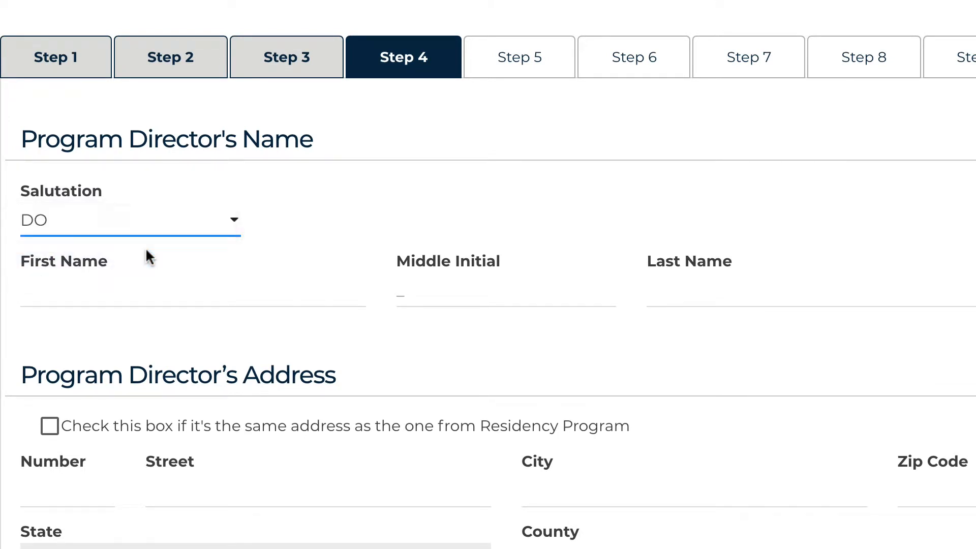
pyautogui.click(152, 289)
pyautogui.write('Ja')
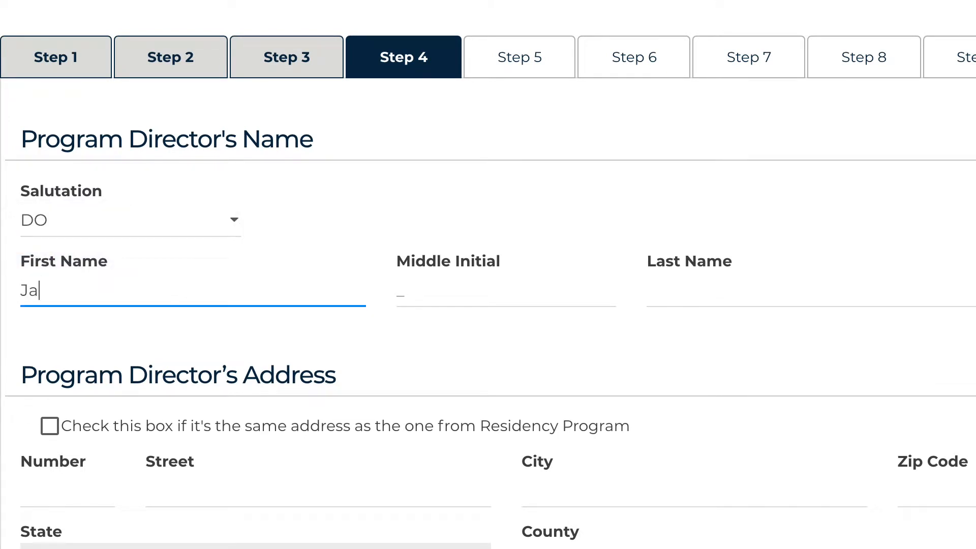
pyautogui.write('ne')
pyautogui.click(502, 299)
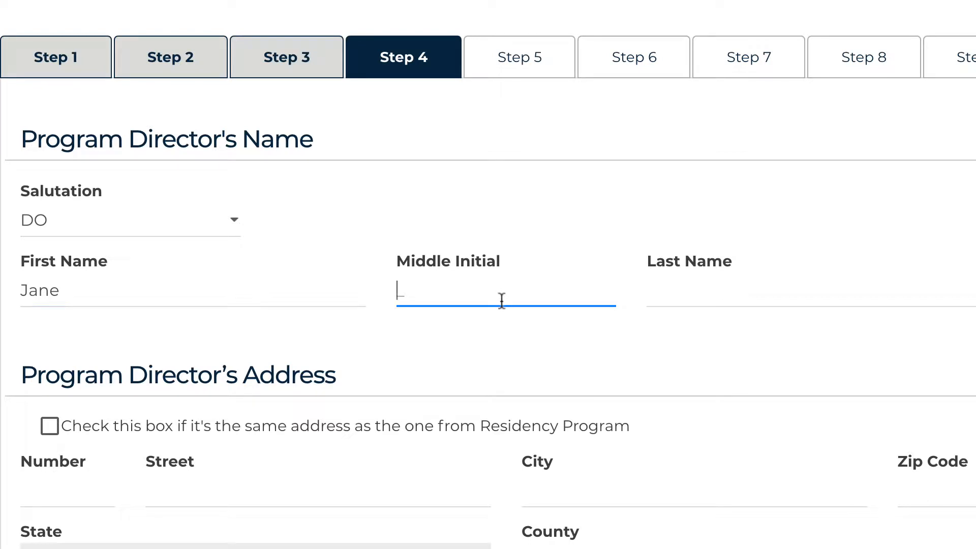
pyautogui.write('S')
pyautogui.click(747, 294)
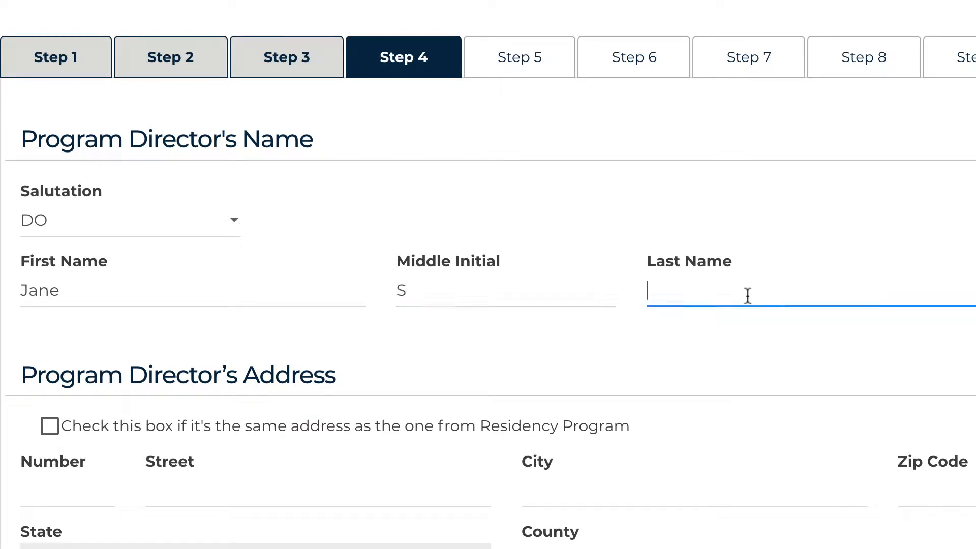
pyautogui.write('Doe')
# Fill in the program director's street number, street, city and zip code, and choose Yuba as the county
pyautogui.scroll(-5, 487, 274)
pyautogui.click(27, 242)
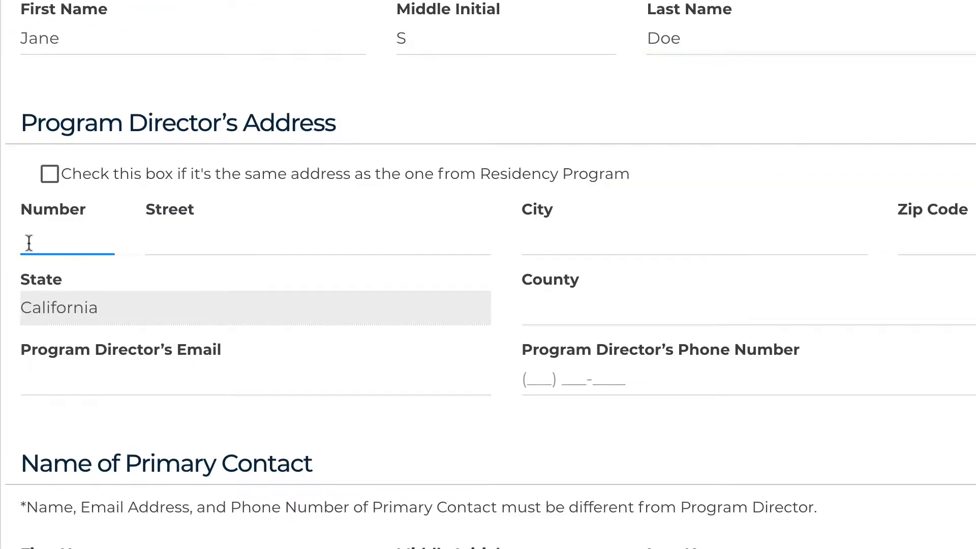
pyautogui.write('456')
pyautogui.click(205, 244)
pyautogui.write('Test Drive')
pyautogui.click(520, 242)
pyautogui.write('Marysville')
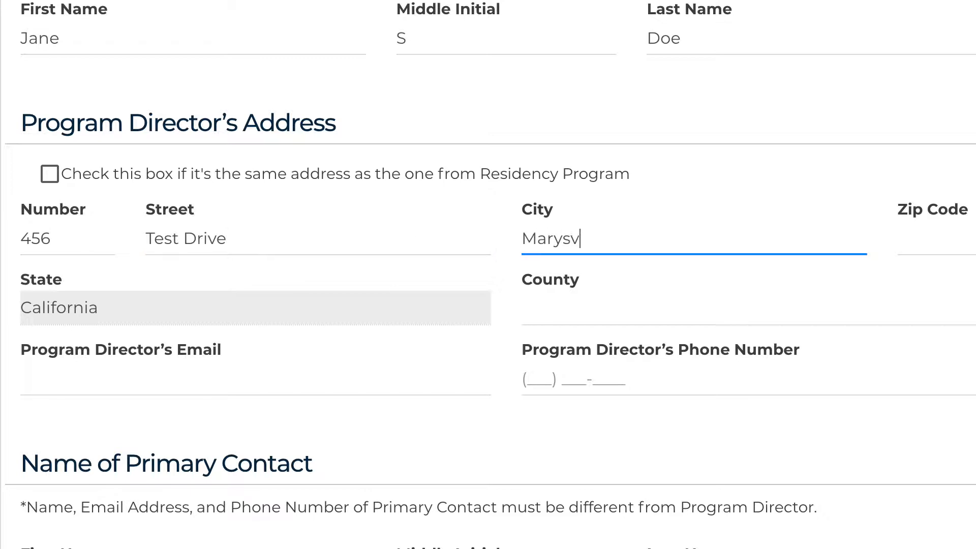
pyautogui.click(958, 235)
pyautogui.write('95901')
pyautogui.click(828, 309)
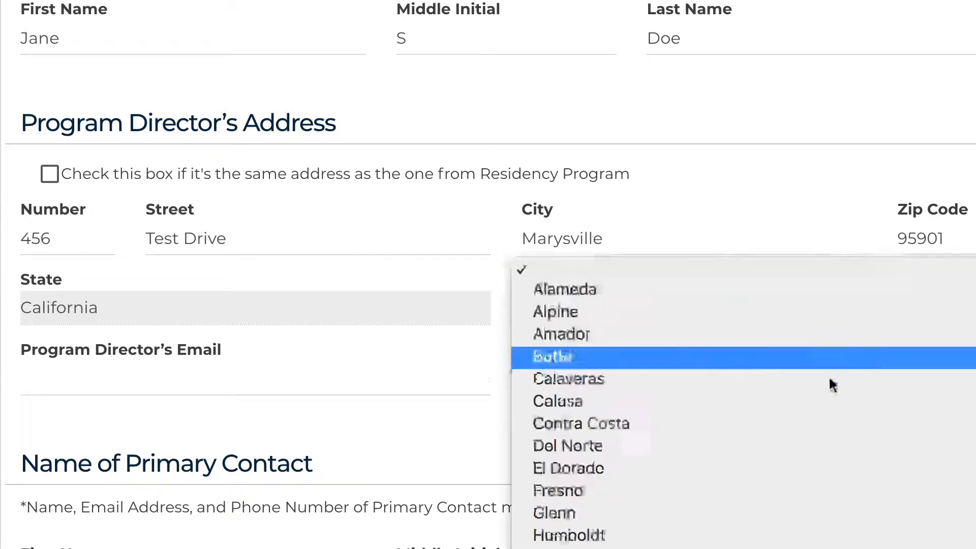
pyautogui.scroll(-5, 829, 376)
pyautogui.press('Return')
# Fill in the program director's email address and phone number
pyautogui.click(181, 372)
pyautogui.write('test2@test.com')
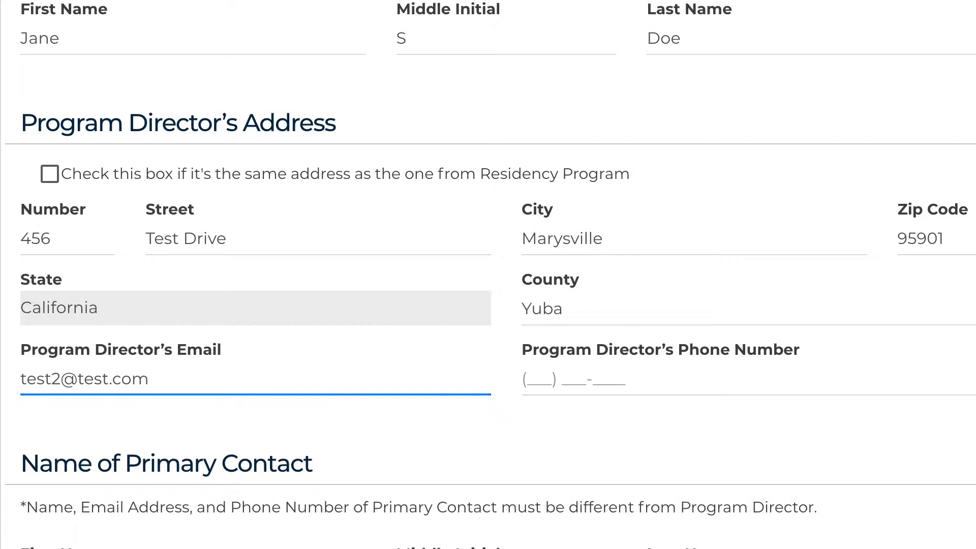
pyautogui.click(638, 378)
pyautogui.write('530) 123-45')
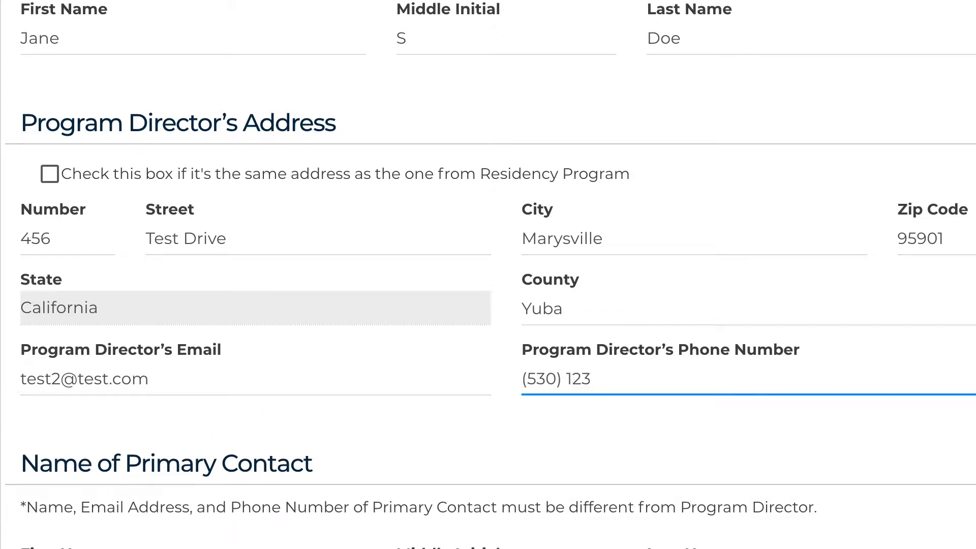
pyautogui.write('67')
# Enter the primary contact's first name, middle initial and last name, with the title Administrative Assistant
pyautogui.scroll(-6, 51, 176)
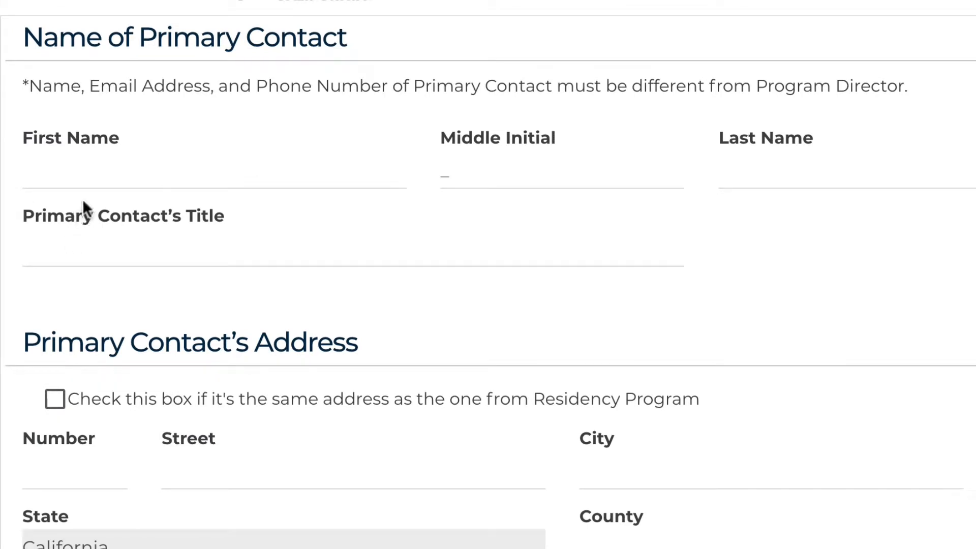
pyautogui.click(94, 175)
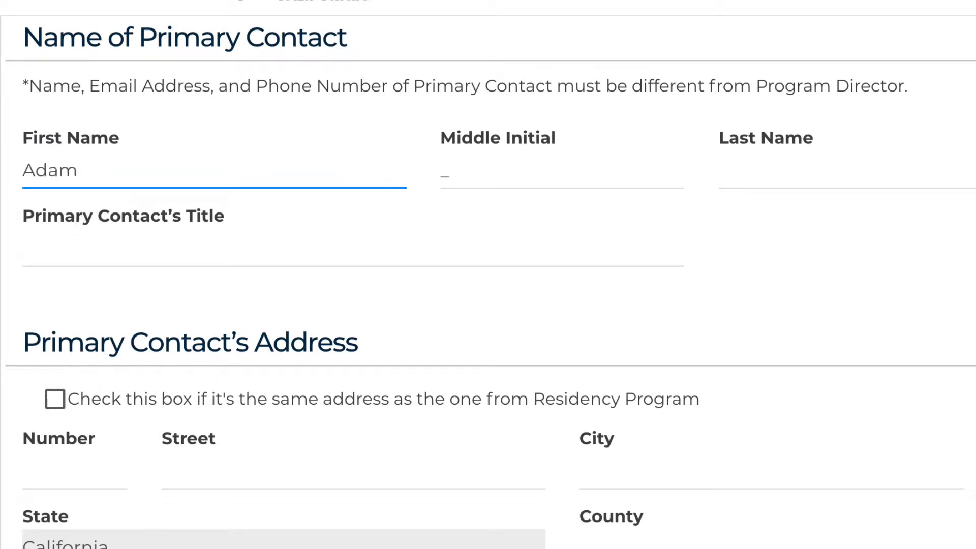
pyautogui.click(496, 178)
pyautogui.write('C')
pyautogui.click(757, 170)
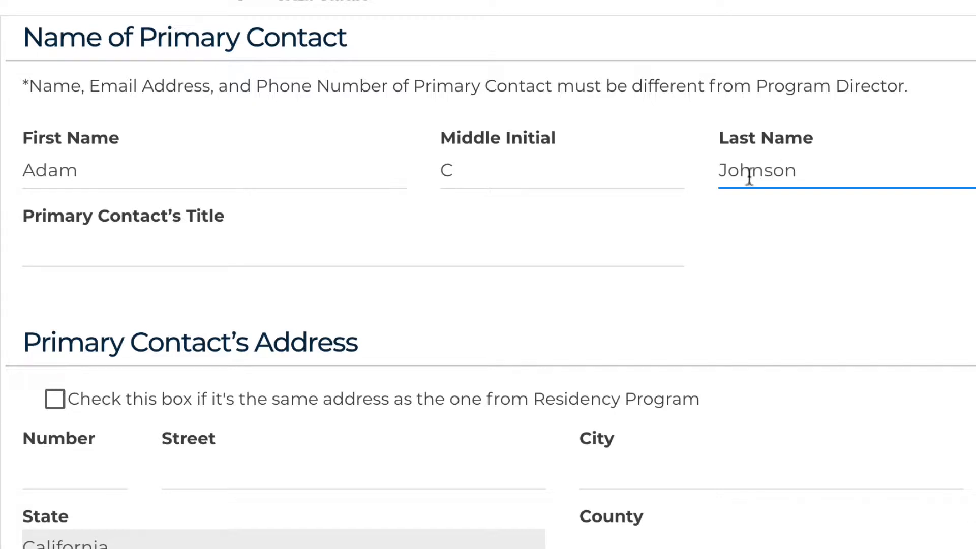
pyautogui.click(516, 236)
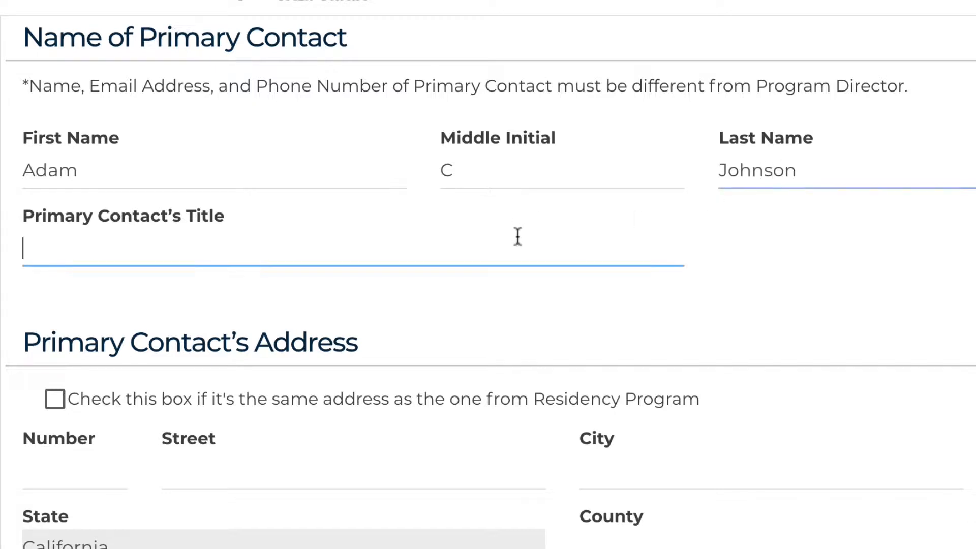
pyautogui.write('Administrative Assistant')
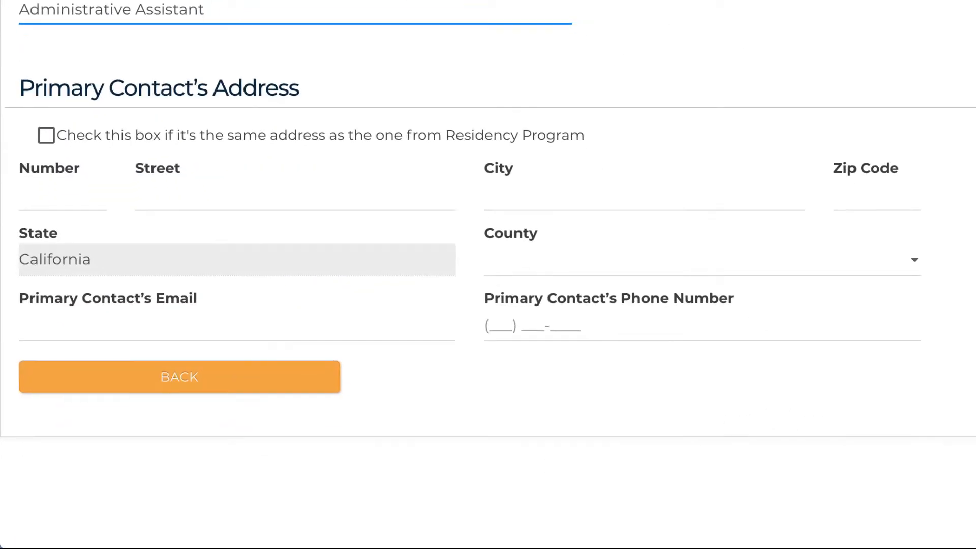
# Fill in the primary contact's street number, street, city and zip code, and choose Yuba as the county
pyautogui.click(66, 197)
pyautogui.write('456')
pyautogui.click(199, 190)
pyautogui.write('Test Drive')
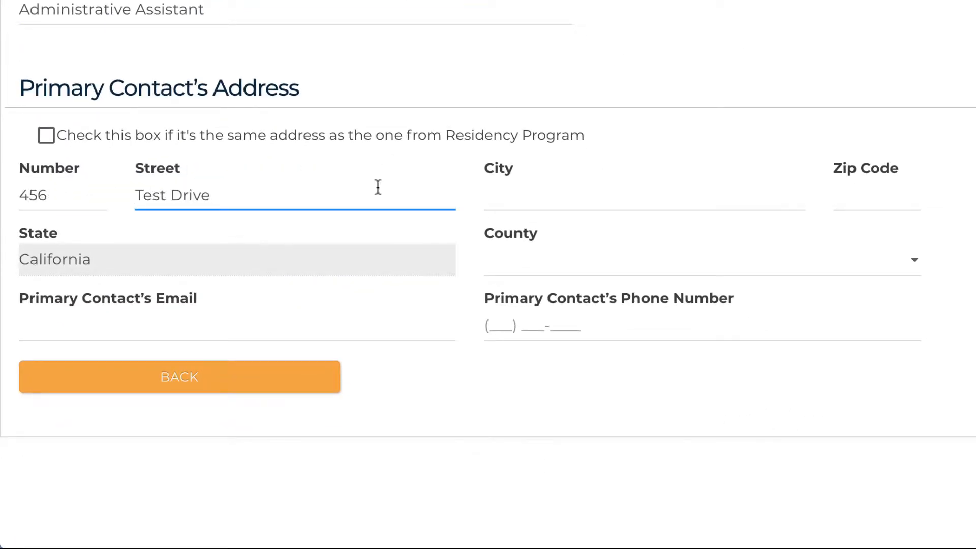
pyautogui.press('Tab')
pyautogui.write('Marysville')
pyautogui.click(896, 192)
pyautogui.write('95901')
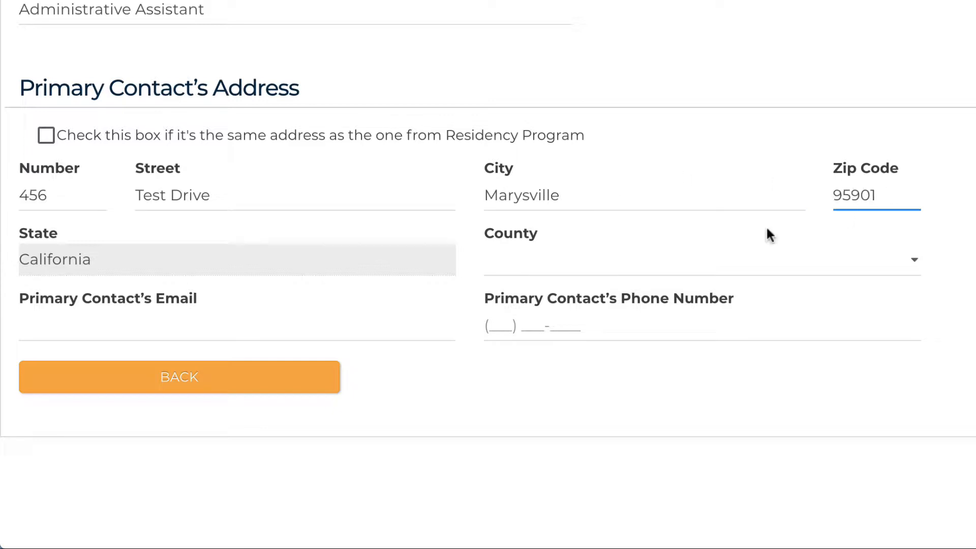
pyautogui.click(757, 260)
pyautogui.scroll(-15, 740, 336)
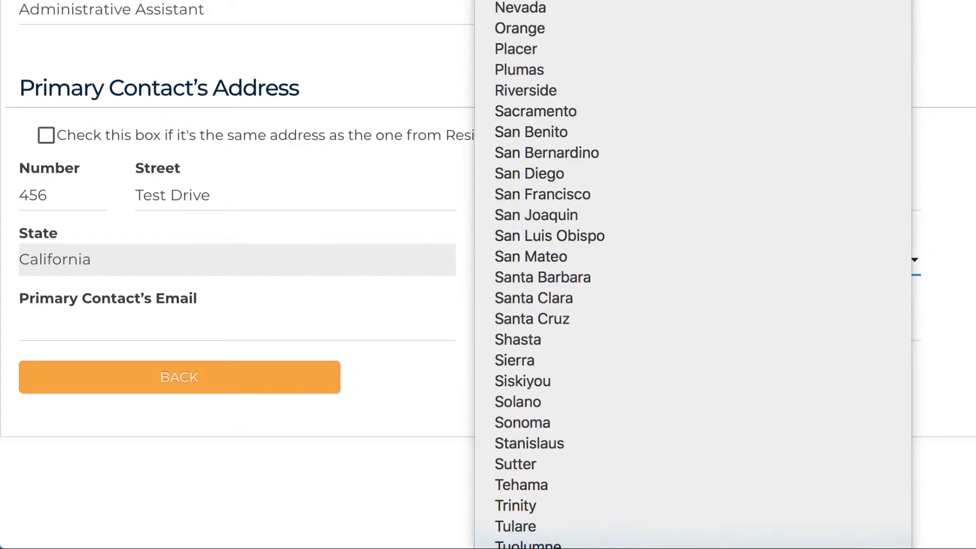
pyautogui.click(711, 531)
# Fill in the primary contact's email address and phone number, different from the program director's
pyautogui.click(283, 333)
pyautogui.write('test3@test.com')
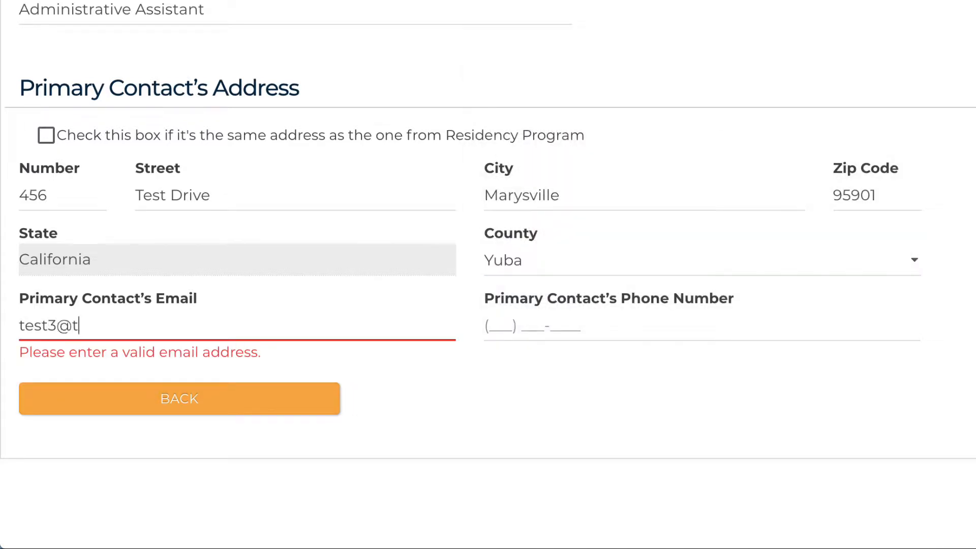
pyautogui.click(608, 331)
pyautogui.write('530) 456-7890')
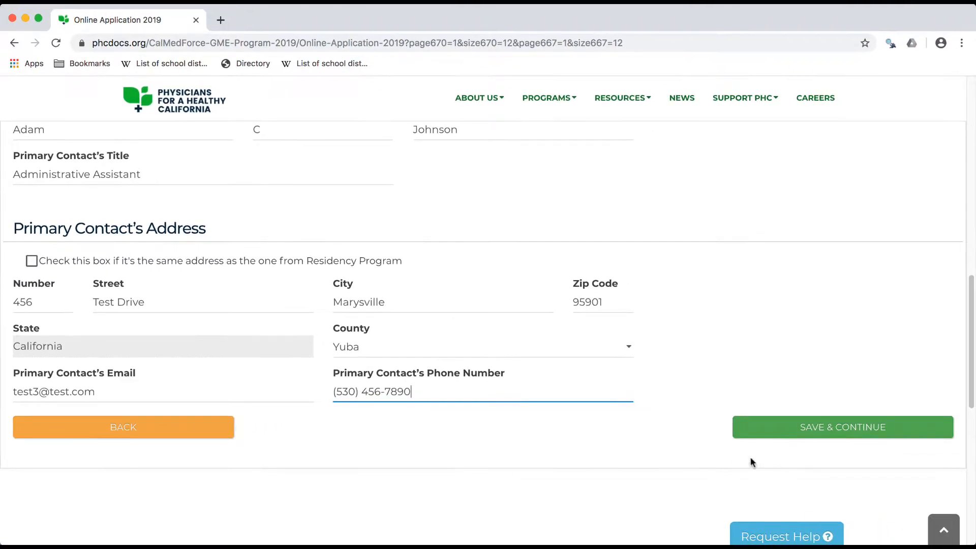
# Save and continue to Step 5, and mark the primary training site as being in an HPSA with a score of 15
pyautogui.click(826, 426)
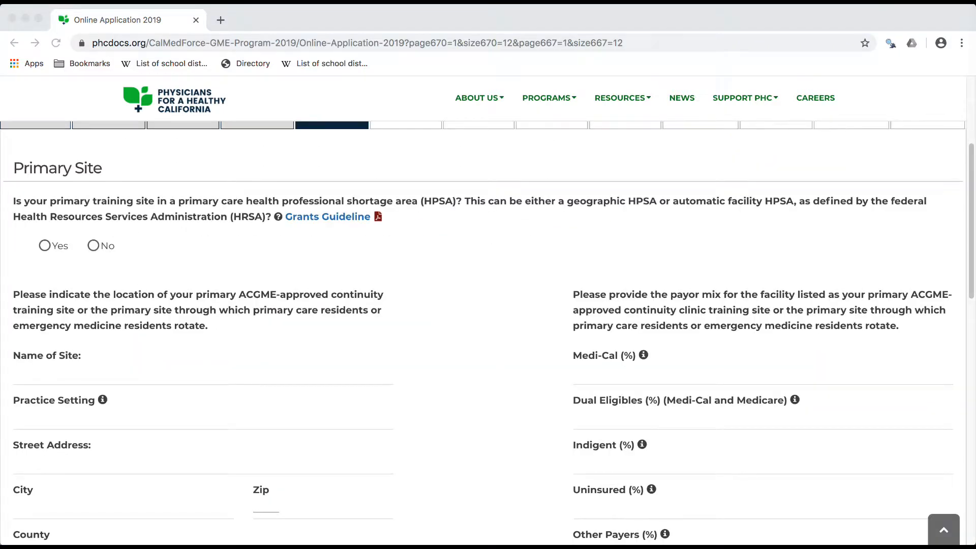
pyautogui.click(474, 304)
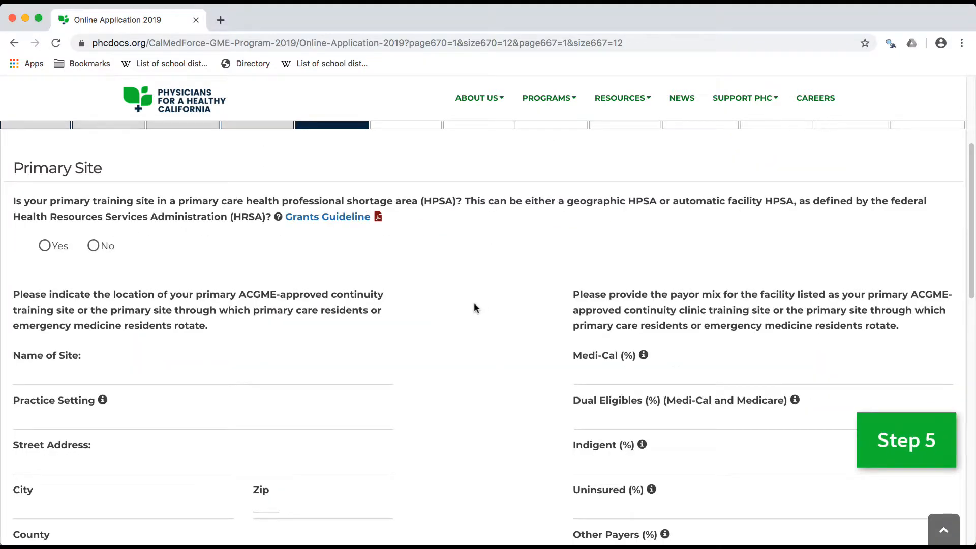
pyautogui.scroll(2, 474, 304)
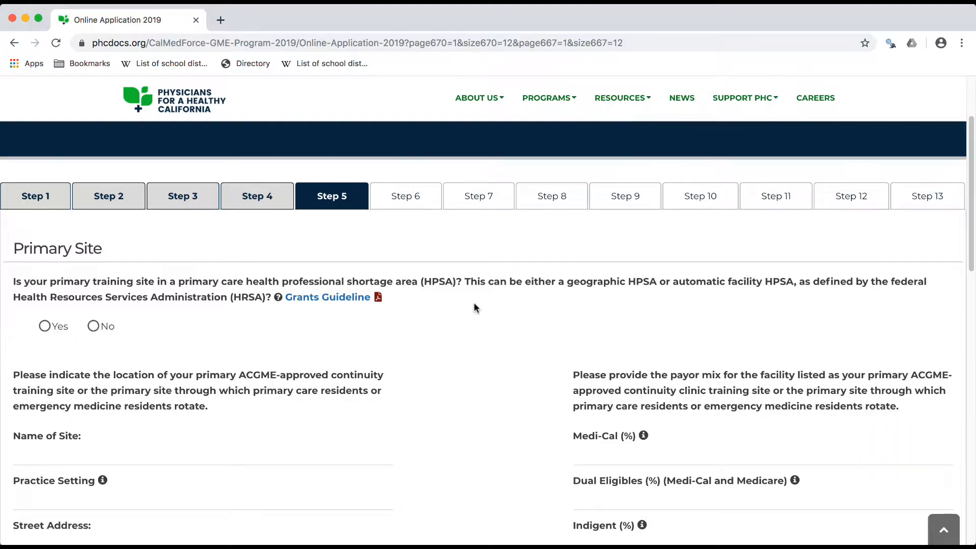
pyautogui.scroll(-3, 473, 307)
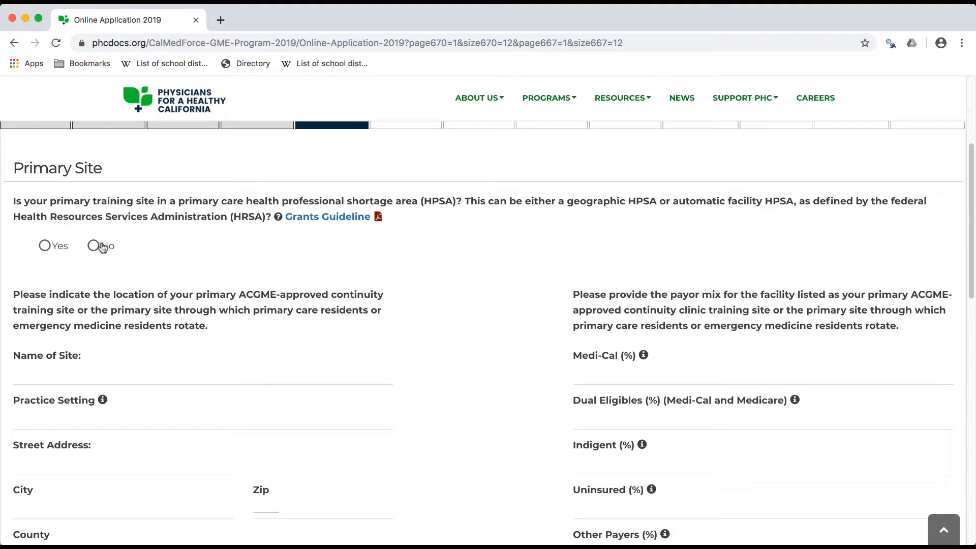
pyautogui.click(95, 246)
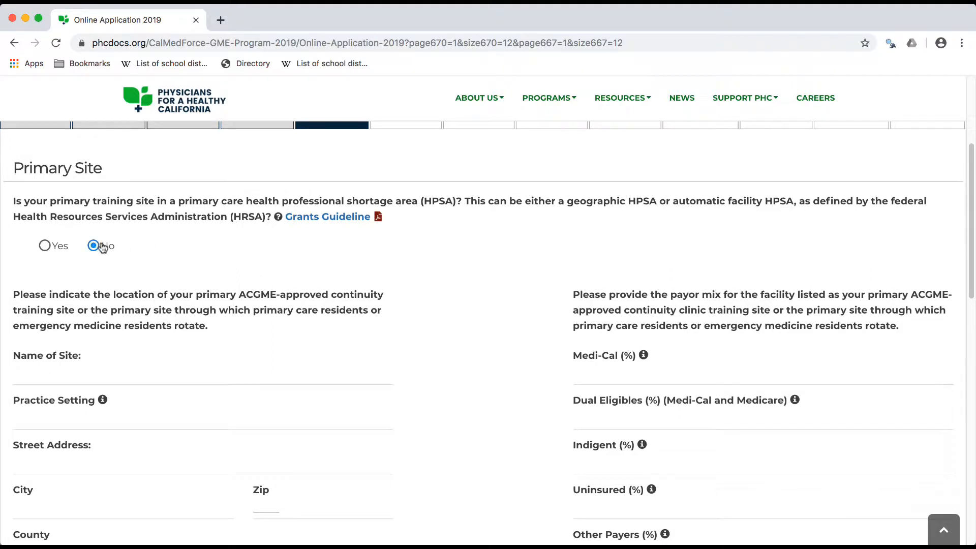
pyautogui.click(45, 247)
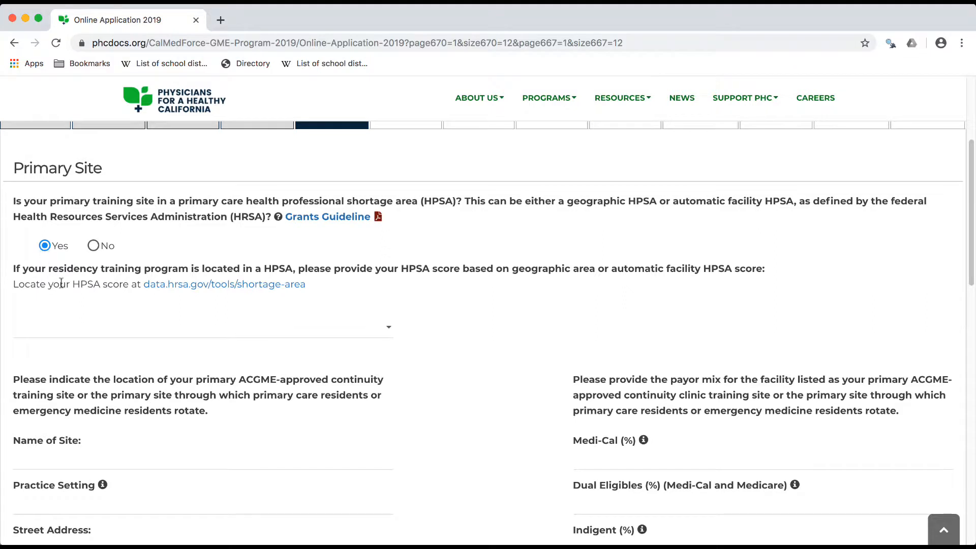
pyautogui.click(165, 328)
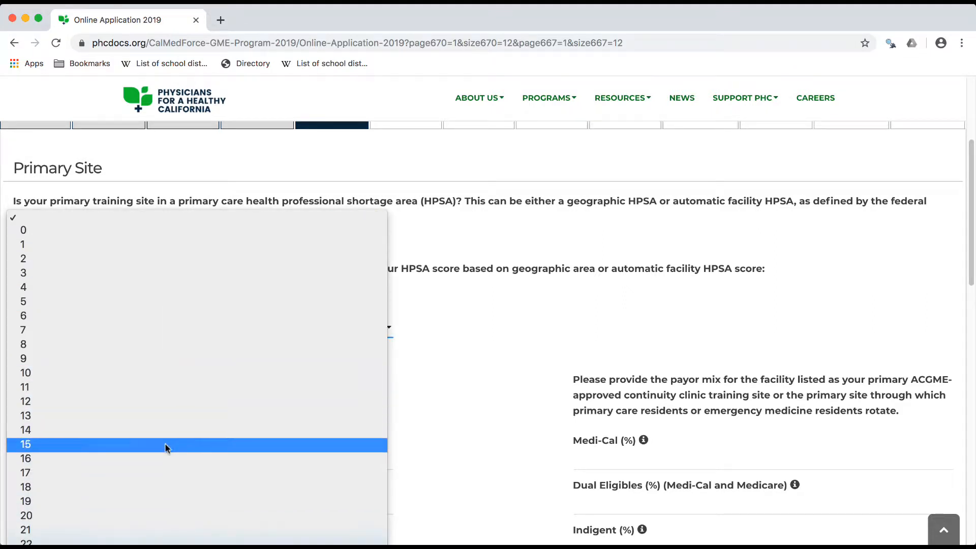
pyautogui.click(164, 445)
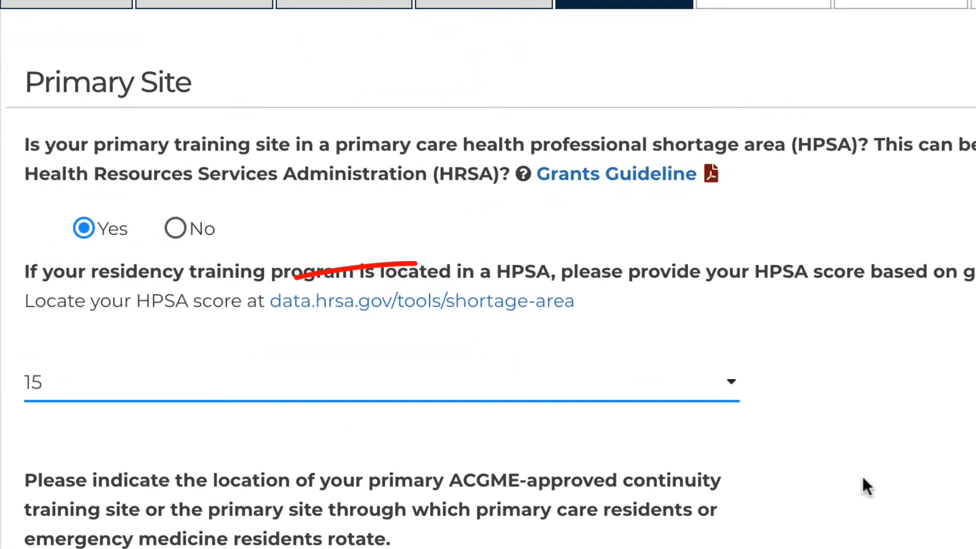
# Enter Mercy Hospital as the primary site name with practice setting Hospital, and fill in the site's street address
pyautogui.scroll(-5, 865, 485)
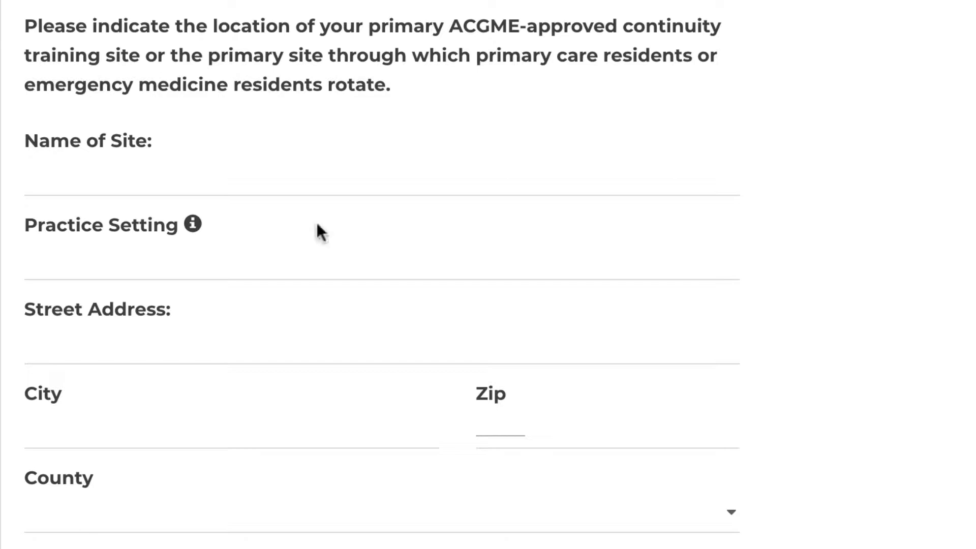
pyautogui.click(316, 178)
pyautogui.write('Mercy Hospital')
pyautogui.press('Tab')
pyautogui.write('Hospital')
pyautogui.press('Tab')
pyautogui.write('456 Test Drive')
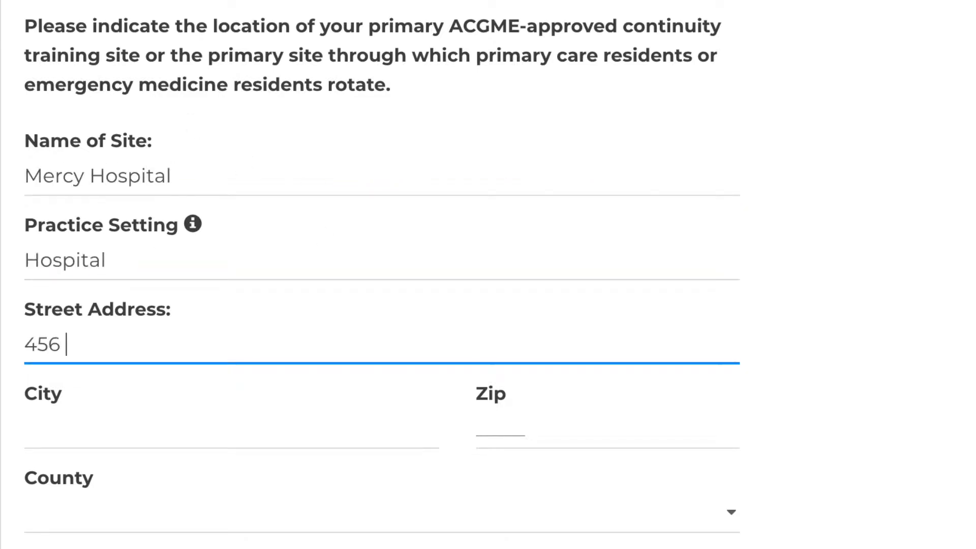
# Fill in the primary site's city and zip code, and choose Yuba as the county
pyautogui.click(144, 427)
pyautogui.write('Marysville')
pyautogui.click(508, 429)
pyautogui.write('95901')
pyautogui.press('Tab')
pyautogui.press('space')
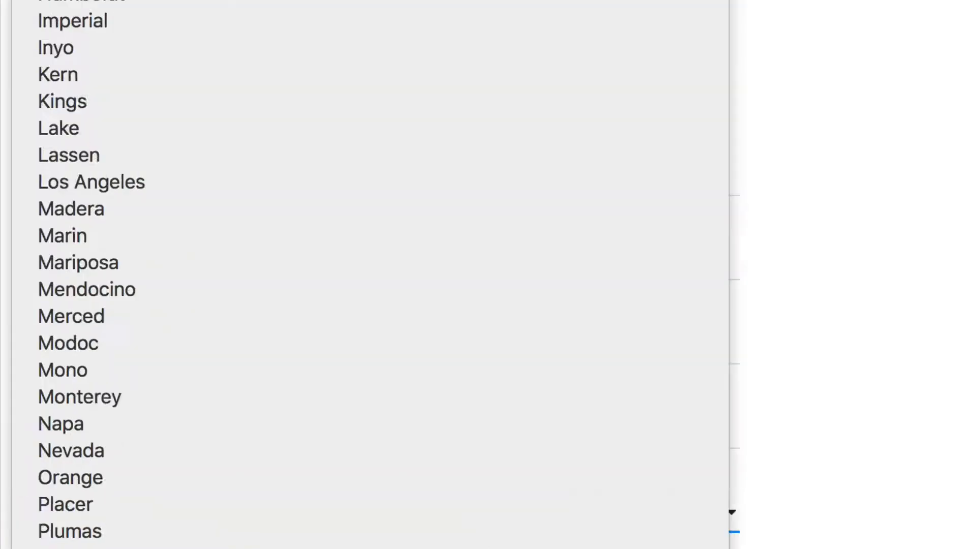
pyautogui.press('y')
pyautogui.press('Return')
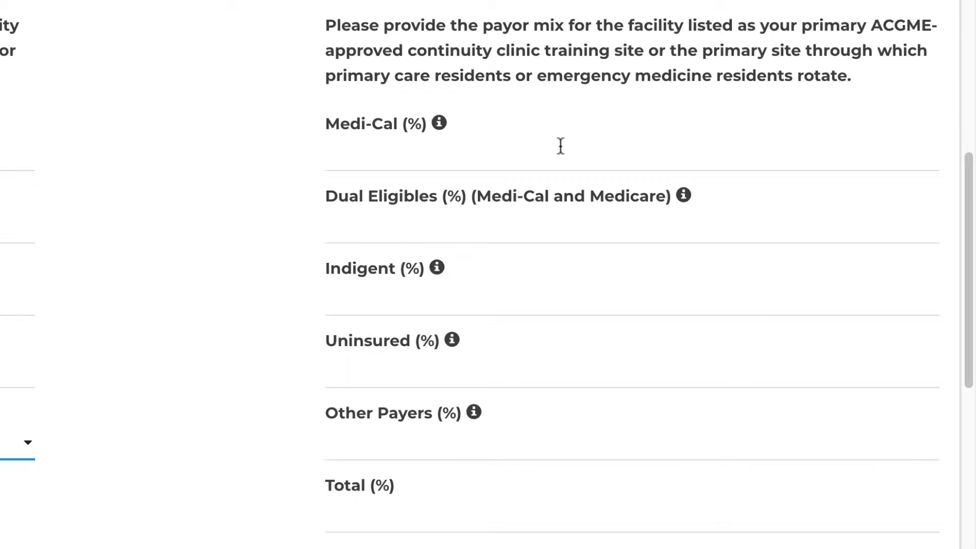
# Enter the primary site's payor mix: Medi-Cal 10%, Dual Eligibles 15%, Indigent 20%, Uninsured 25% and Other Payers 30%
pyautogui.click(561, 146)
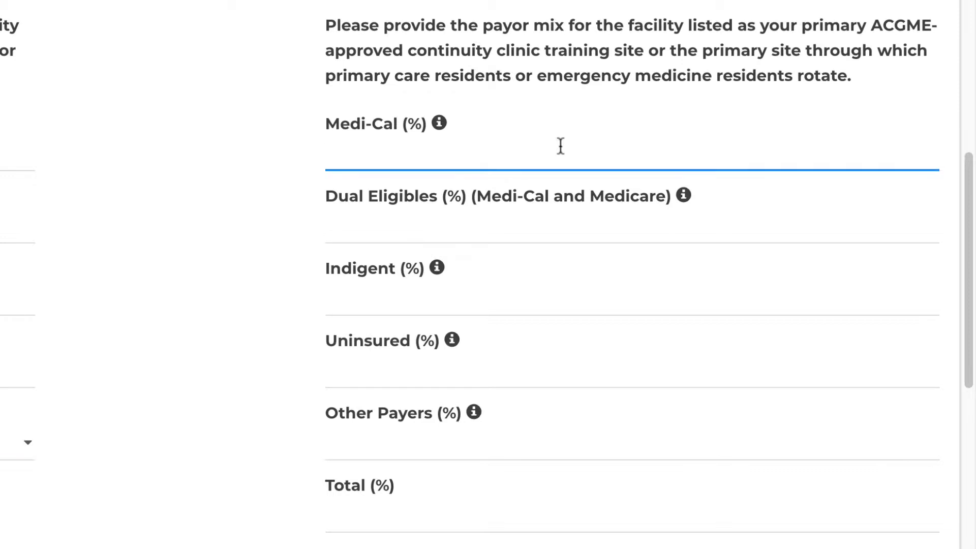
pyautogui.write('10')
pyautogui.click(488, 231)
pyautogui.write('15')
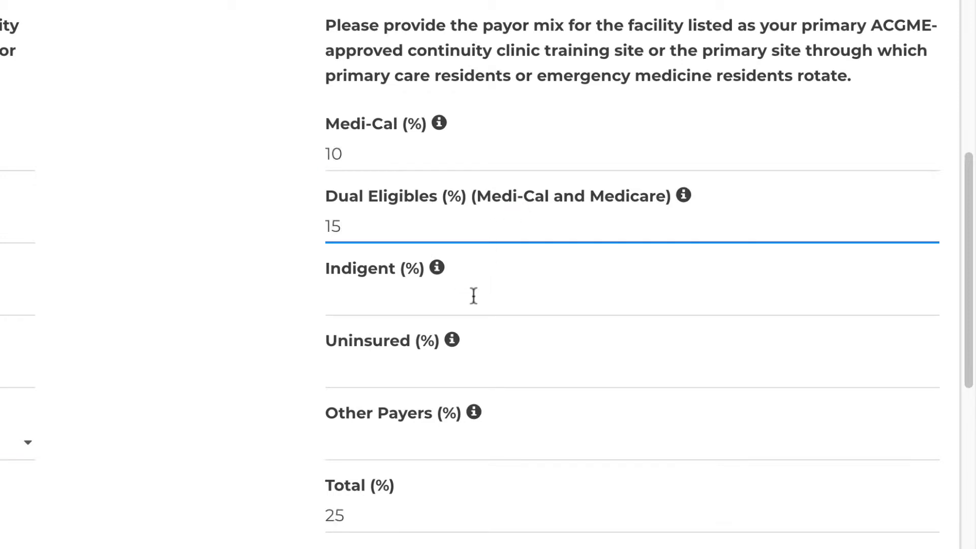
pyautogui.click(470, 300)
pyautogui.write('20')
pyautogui.click(436, 373)
pyautogui.write('25')
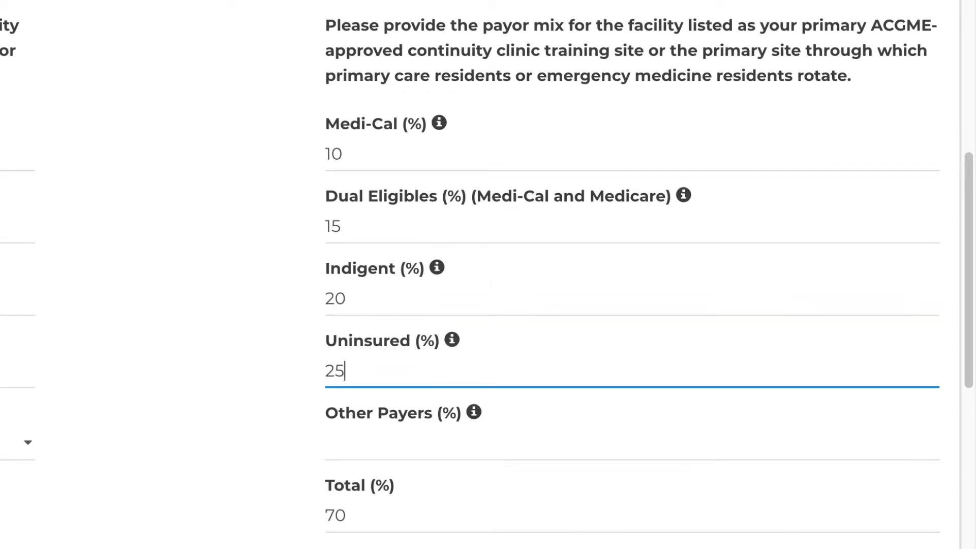
pyautogui.click(424, 438)
pyautogui.write('30')
pyautogui.click(285, 429)
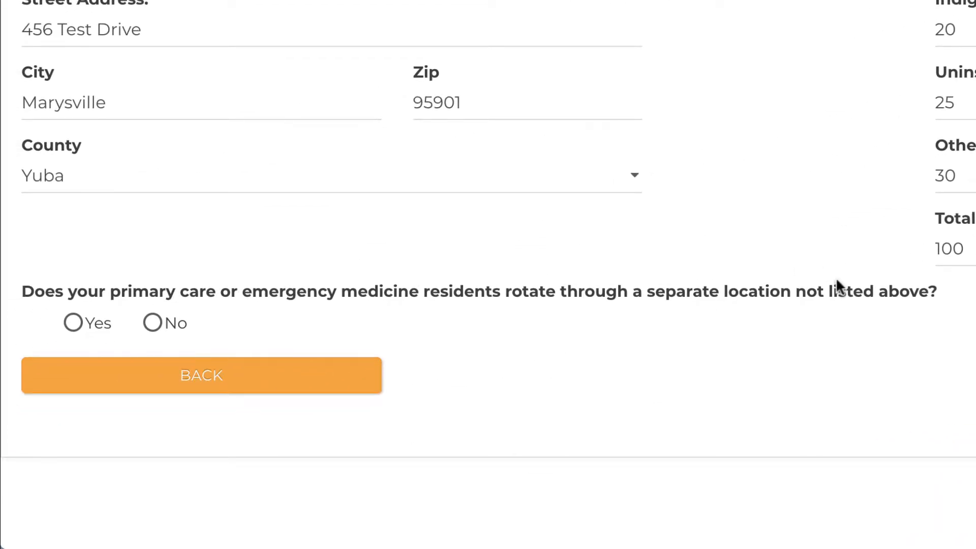
# Answer Yes to residents rotating through a separate location and view the Secondary Site fields
pyautogui.scroll(-2, 836, 276)
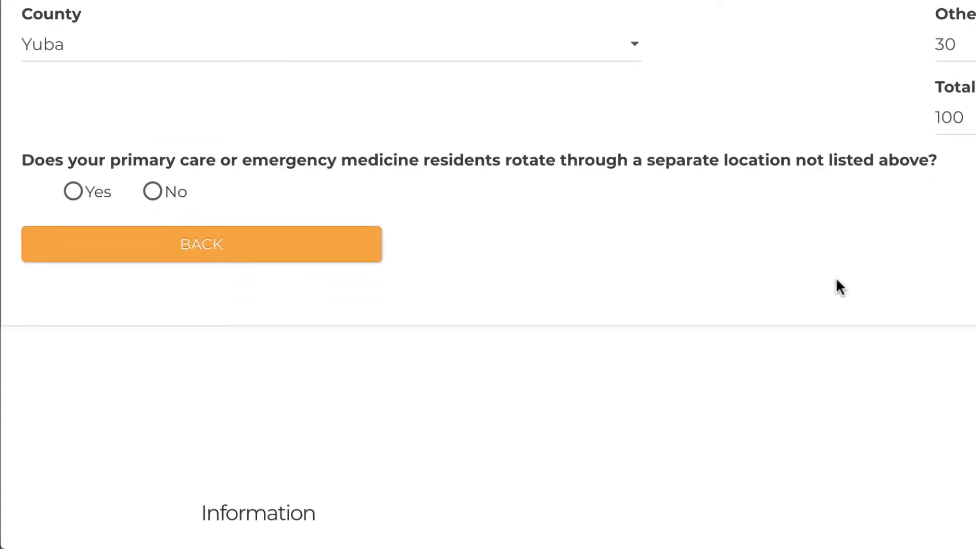
pyautogui.click(72, 193)
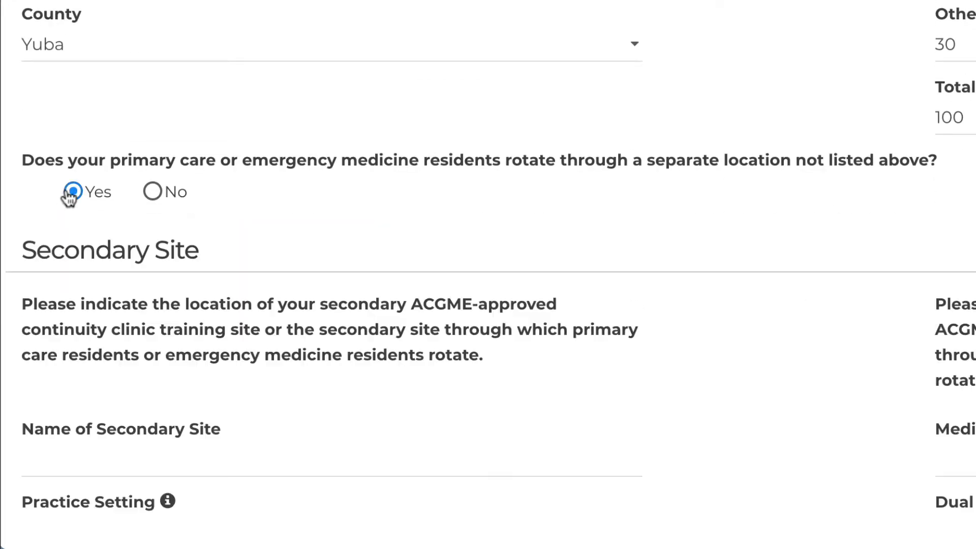
pyautogui.scroll(-1, 70, 196)
pyautogui.scroll(-2, 69, 198)
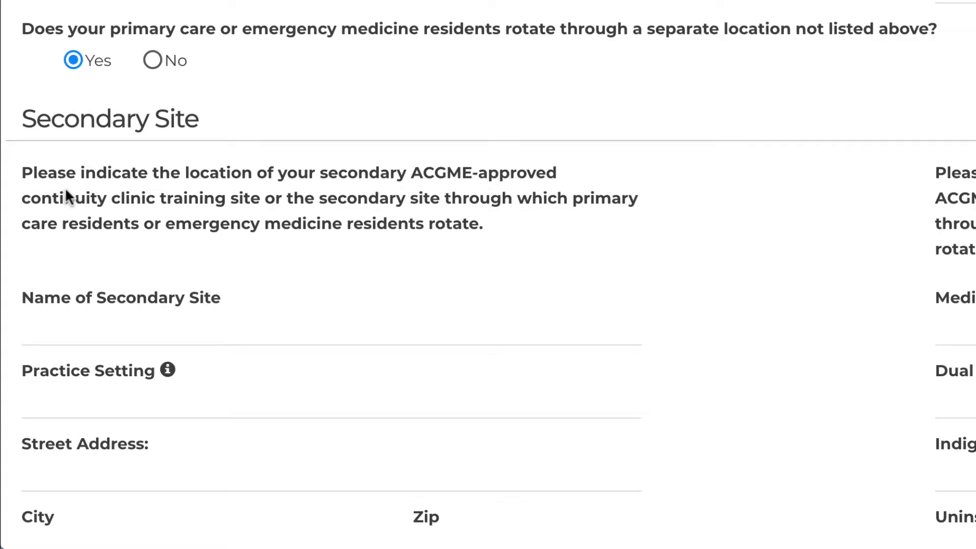
# Answer No to residents rotating through a separate location, and save and continue to Step 6
pyautogui.click(157, 62)
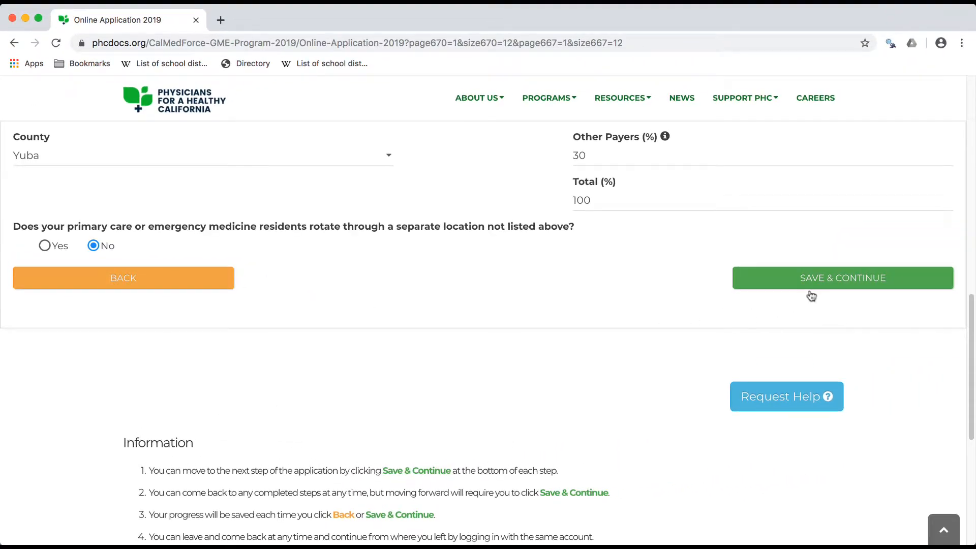
pyautogui.click(815, 287)
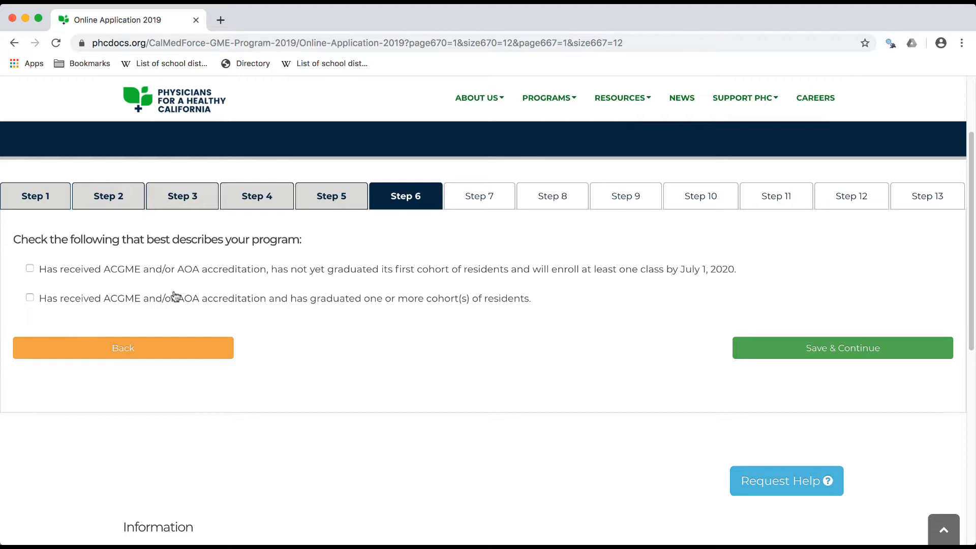
# Mark the program as accredited with graduated cohorts, having both unfilled approved positions and ACGME approval for additional positions
pyautogui.click(30, 298)
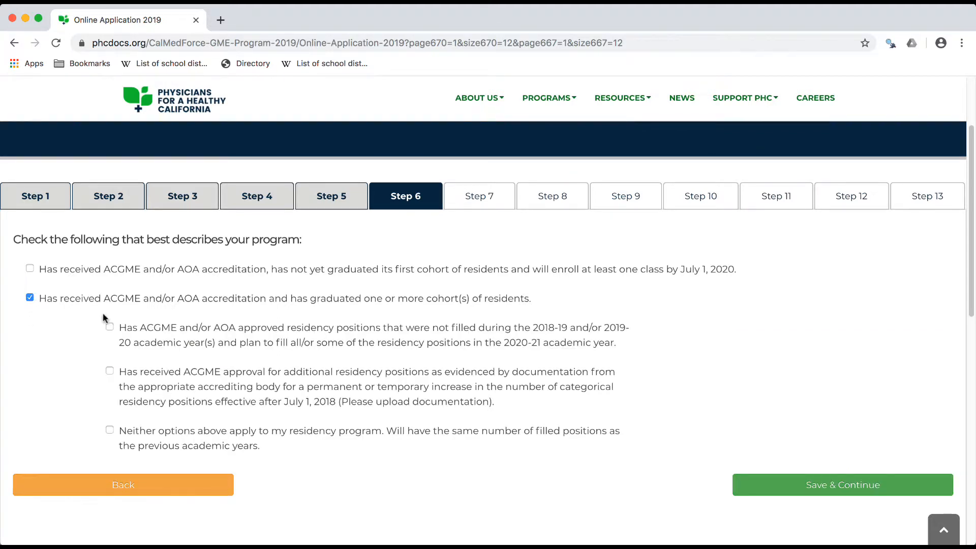
pyautogui.click(110, 326)
pyautogui.click(109, 371)
pyautogui.scroll(-2, 111, 371)
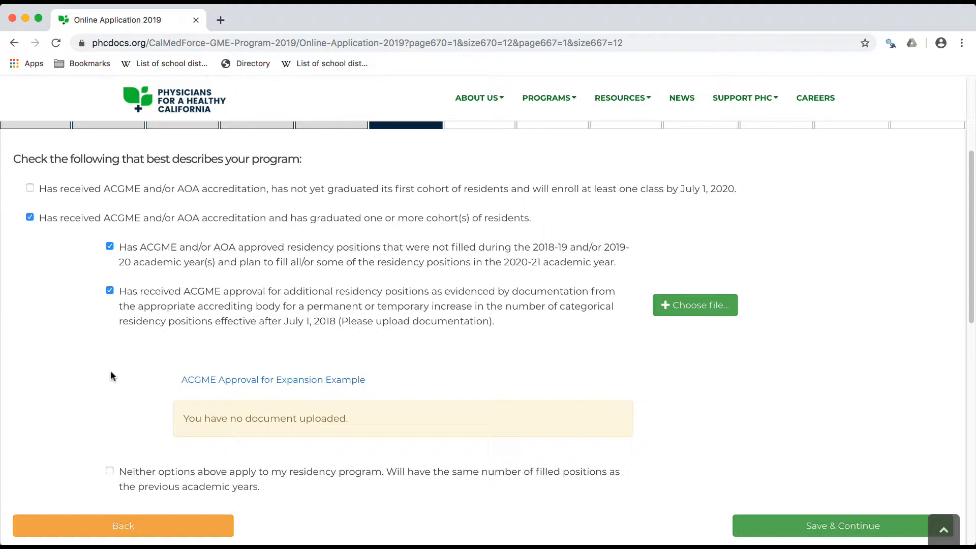
# Attach test-document from the Desktop as the ACGME approval documentation, and save and continue to Step 7
pyautogui.click(689, 308)
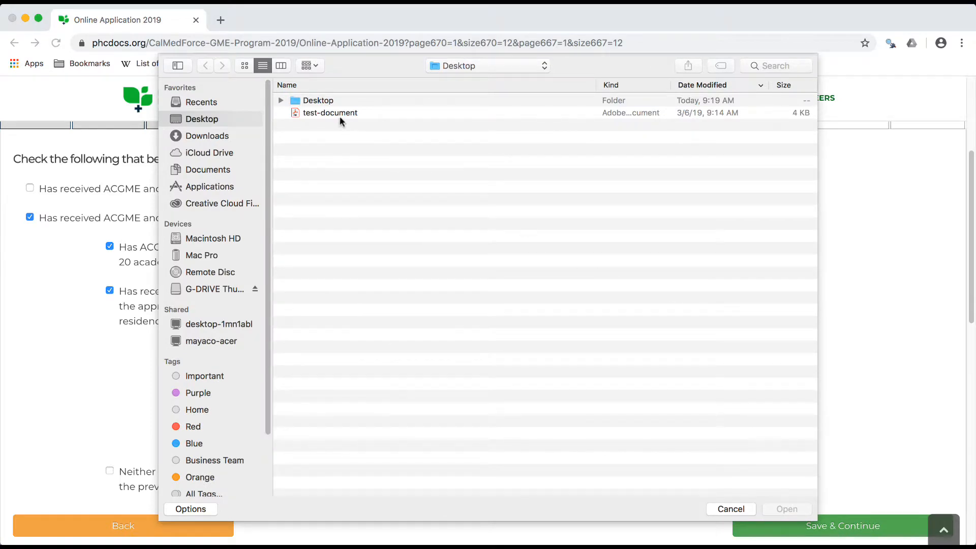
pyautogui.click(338, 112)
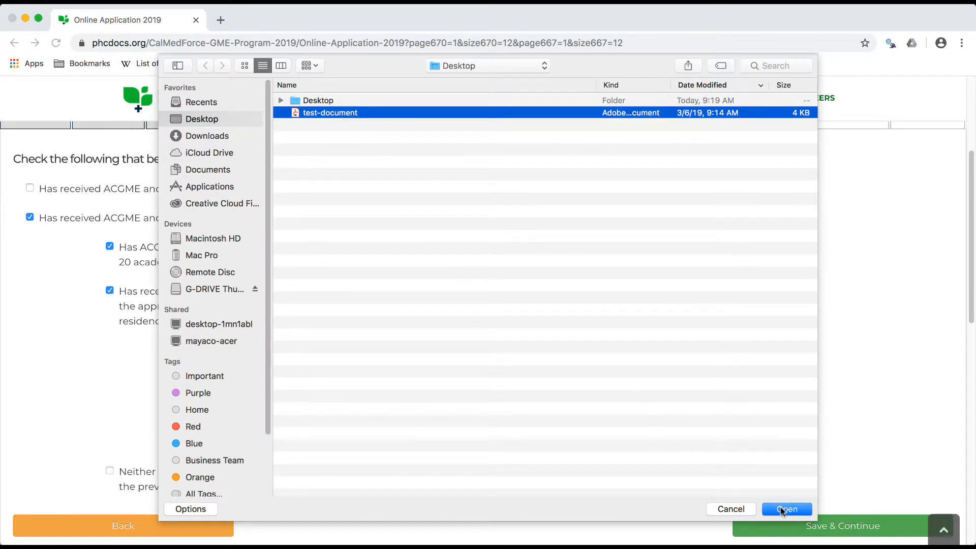
pyautogui.click(783, 509)
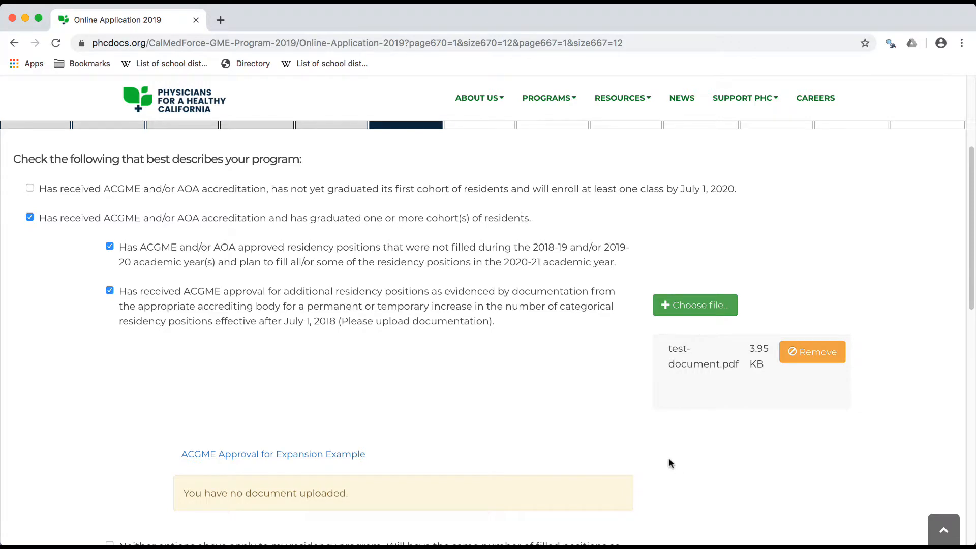
pyautogui.scroll(-3, 669, 460)
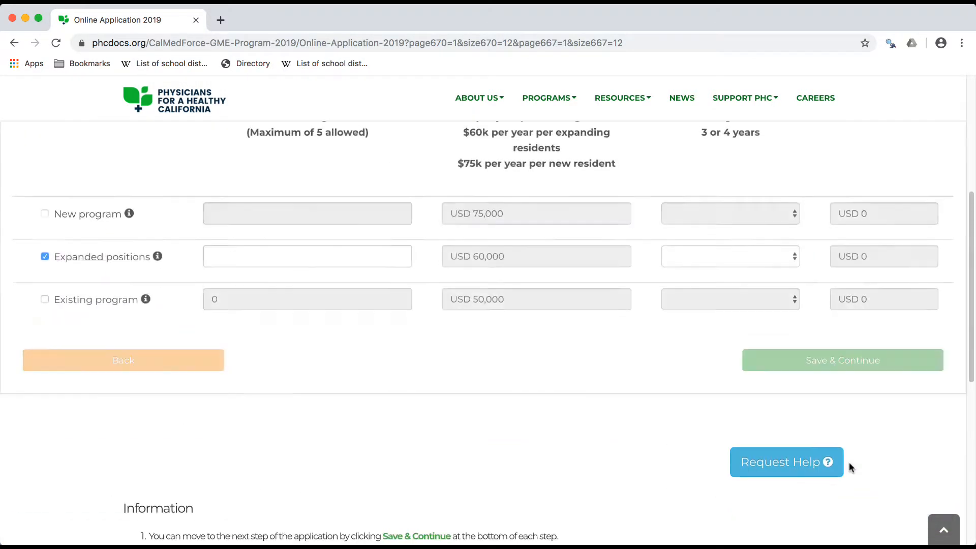
pyautogui.scroll(2, 848, 462)
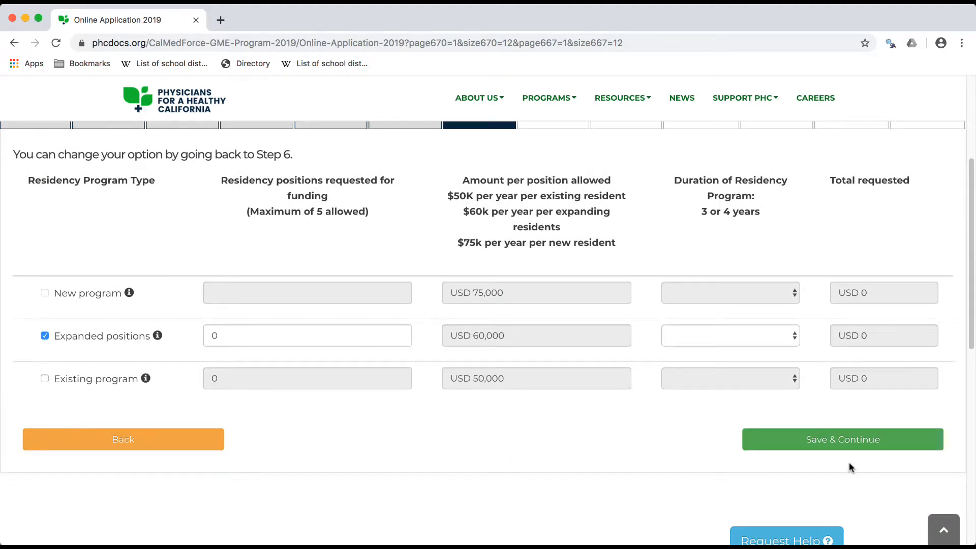
# Request funding for 1 expanded residency position with a program duration of 3 years, and save and continue to Step 8
pyautogui.scroll(2, 849, 461)
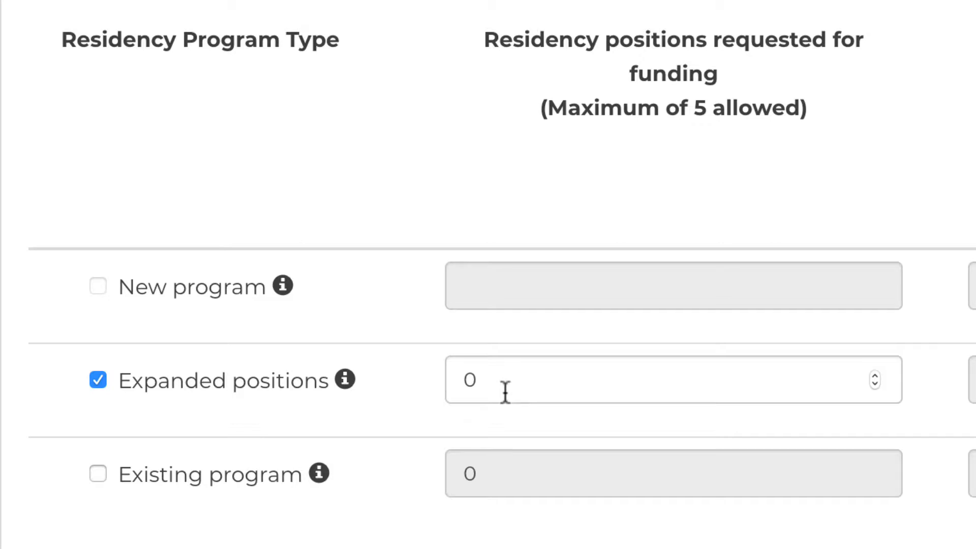
pyautogui.click(505, 391)
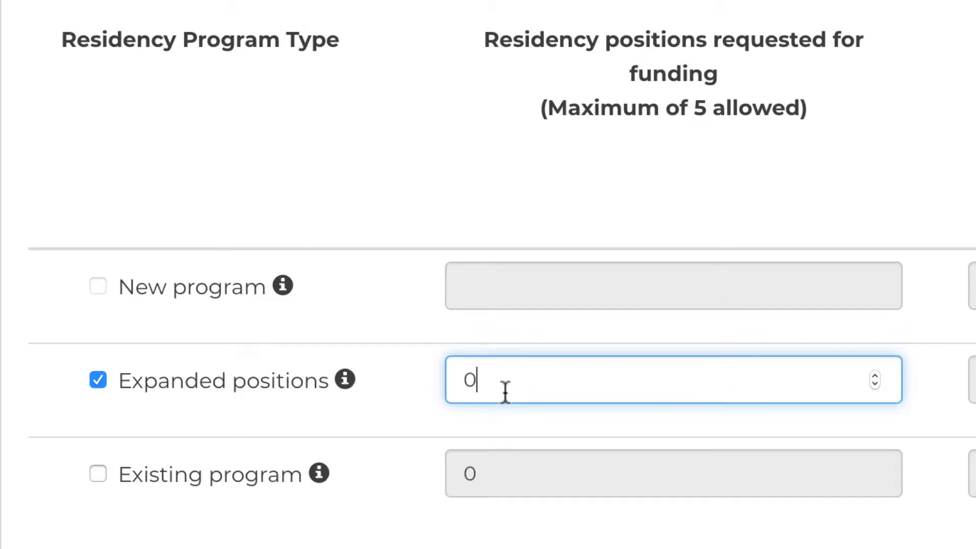
pyautogui.moveTo(503, 392); pyautogui.dragTo(448, 380)
pyautogui.write('1')
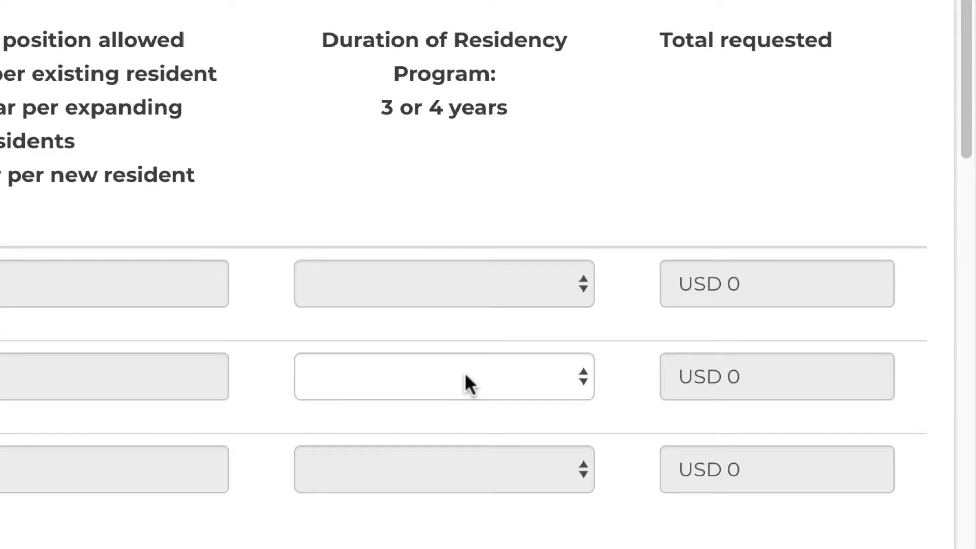
pyautogui.click(464, 379)
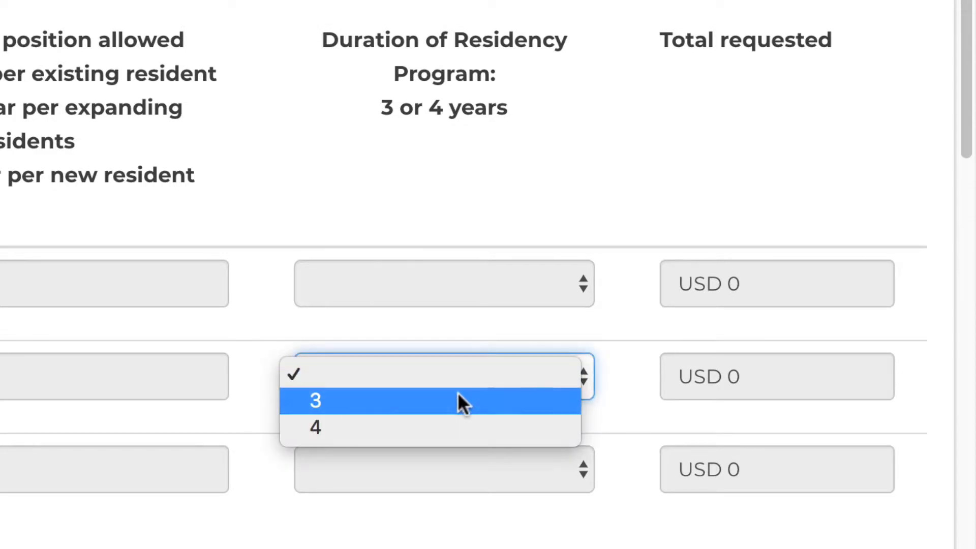
pyautogui.click(457, 394)
pyautogui.scroll(-3, 458, 392)
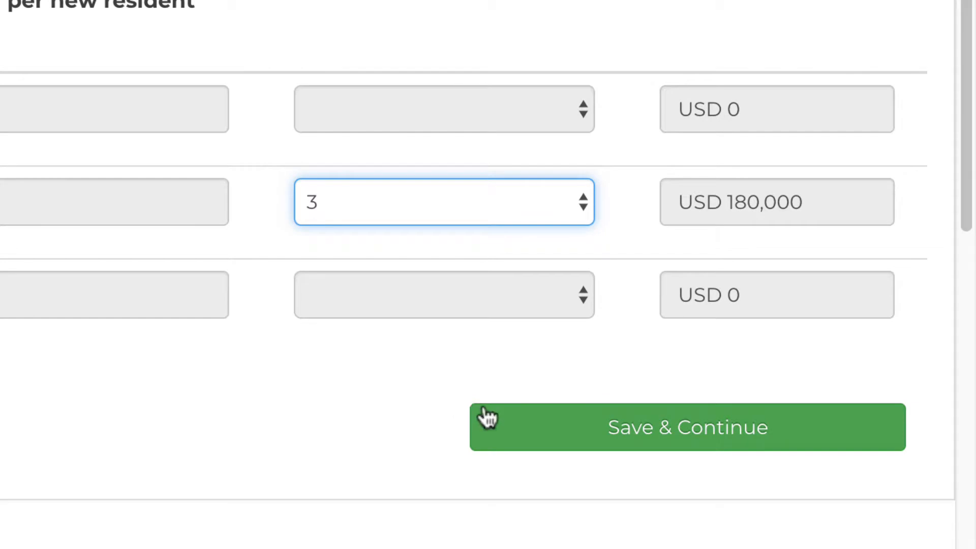
pyautogui.click(578, 429)
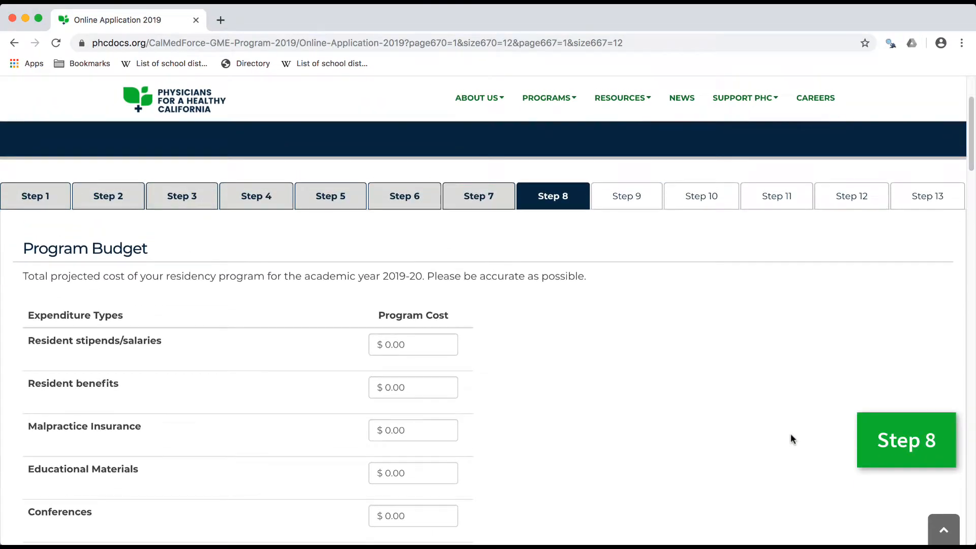
# Set the program costs for resident stipends/salaries, resident benefits and malpractice insurance to $18,000.00 each
pyautogui.click(413, 344)
pyautogui.write('1800000')
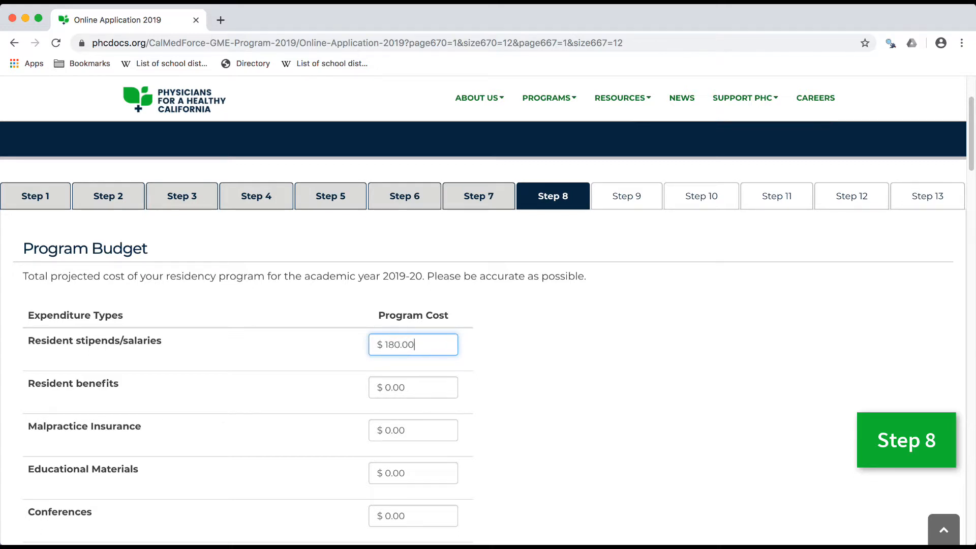
pyautogui.click(415, 388)
pyautogui.write('1800000')
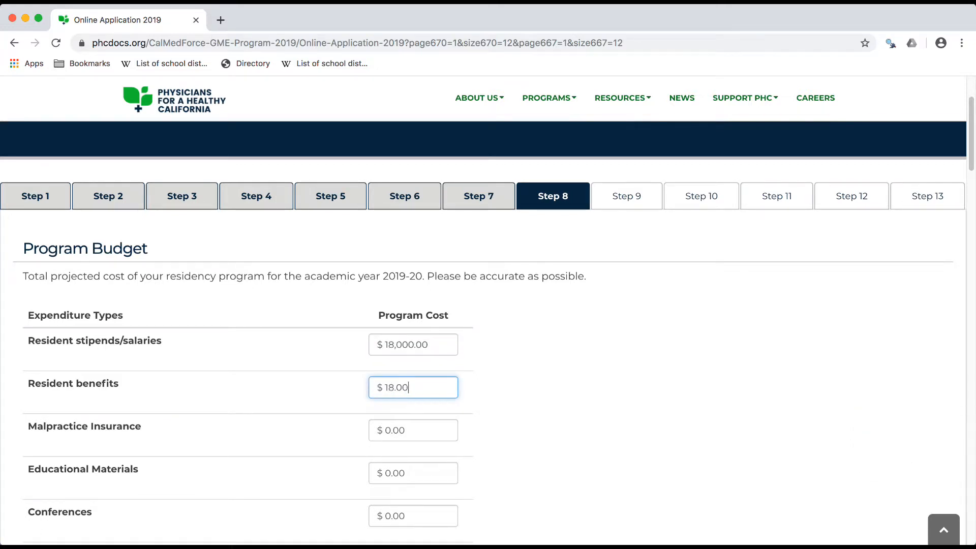
pyautogui.click(427, 425)
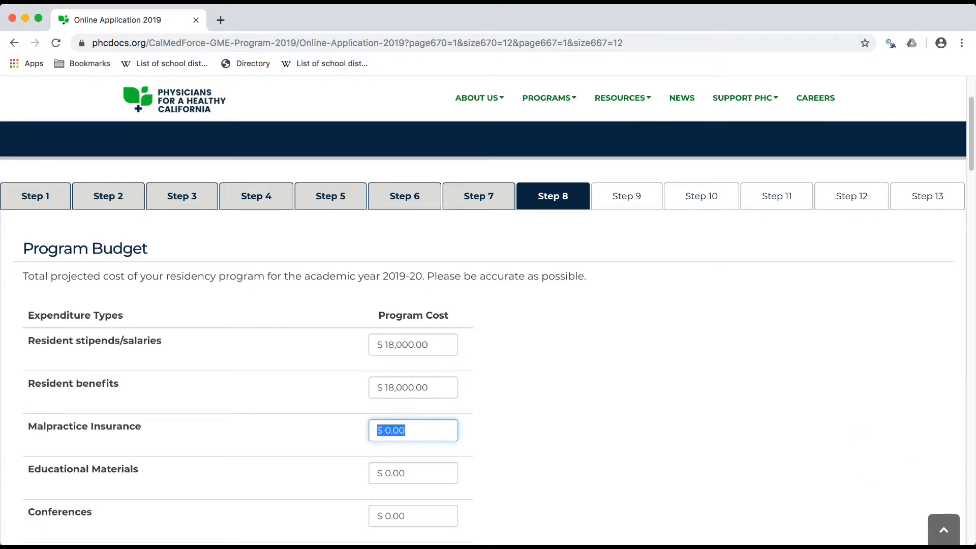
pyautogui.write('18,000.0')
pyautogui.write('0')
# Set the program costs for educational materials, conferences and equipment to $18,000.00 each
pyautogui.scroll(-3, 425, 425)
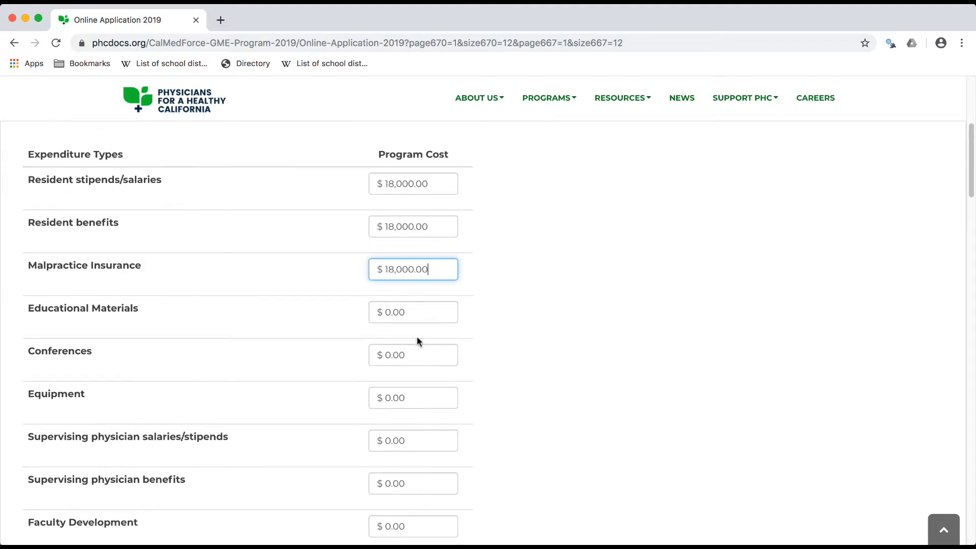
pyautogui.click(412, 311)
pyautogui.write('18,000.0')
pyautogui.click(433, 358)
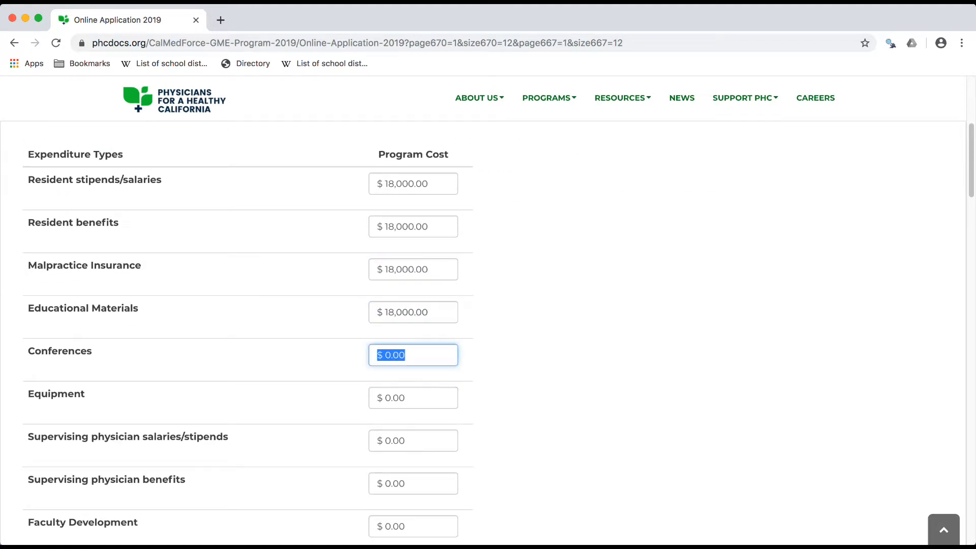
pyautogui.write('1800000')
pyautogui.click(445, 395)
pyautogui.write('1800000')
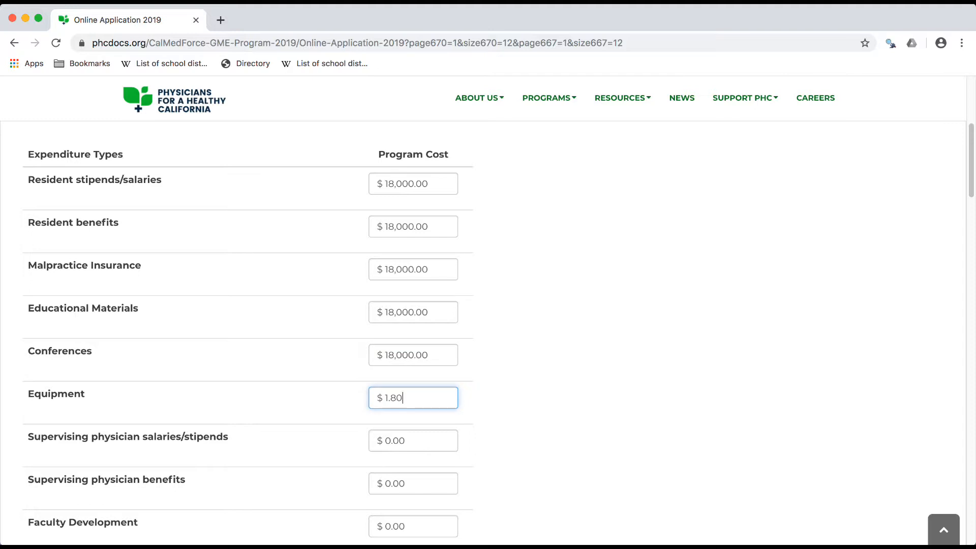
# Set the program costs for supervising physician salaries/stipends and supervising physician benefits to $18,000.00 each
pyautogui.click(440, 431)
pyautogui.write('1800000')
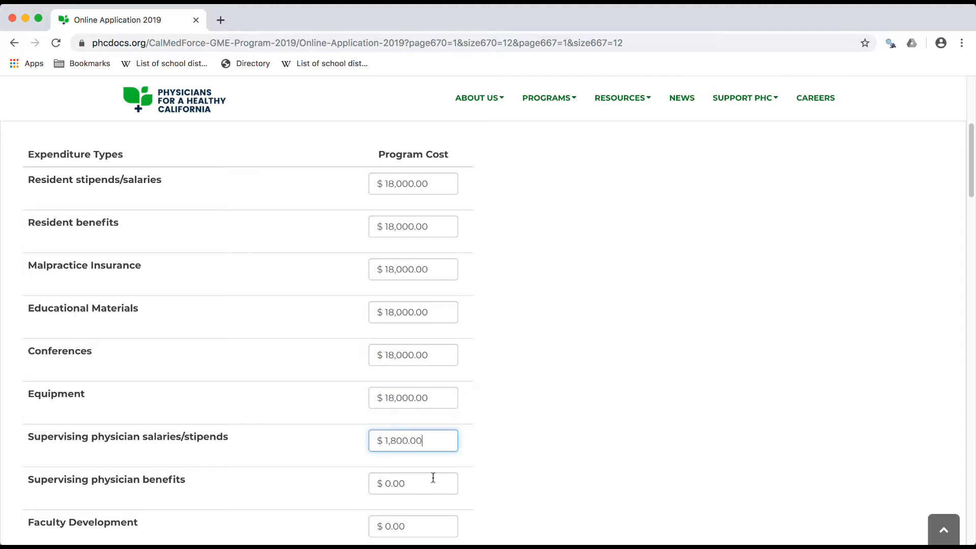
pyautogui.click(431, 476)
pyautogui.write('18,000.00')
# Set the program costs for faculty development and administrative staff to $18,000.00 each
pyautogui.scroll(-3, 427, 375)
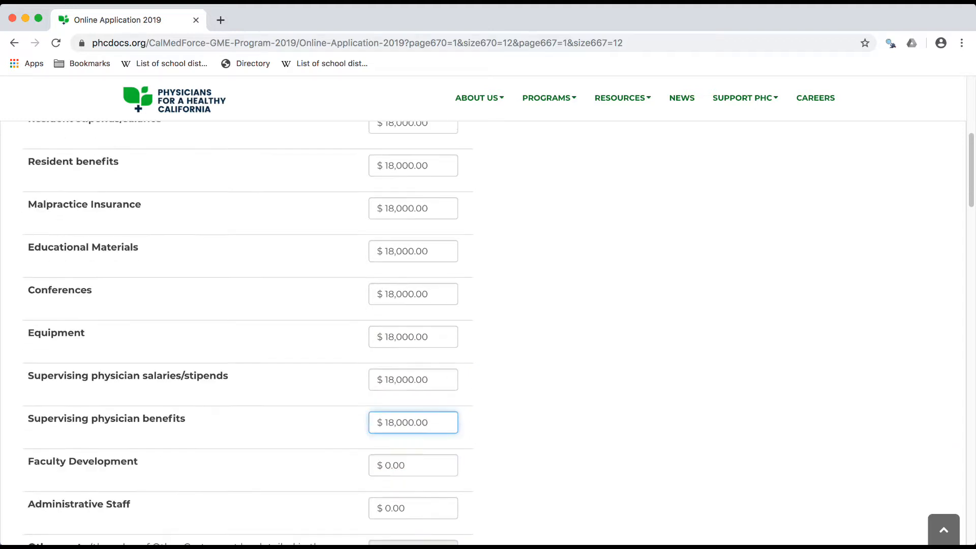
pyautogui.click(427, 371)
pyautogui.write('180000')
pyautogui.click(429, 407)
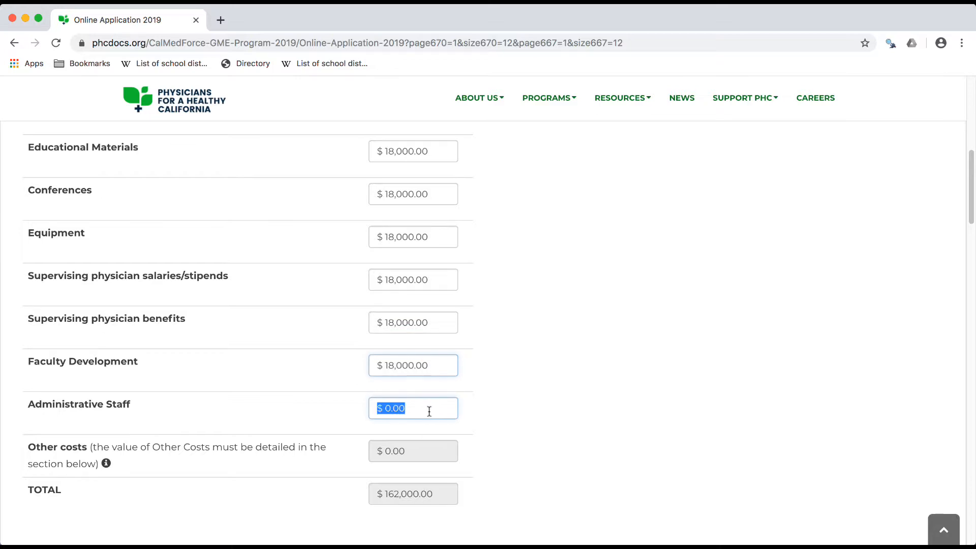
pyautogui.write('180,000.0')
# Add and save an Other Costs entry in the program budget with expenditure type Testing and costs of 1000
pyautogui.scroll(-5, 539, 404)
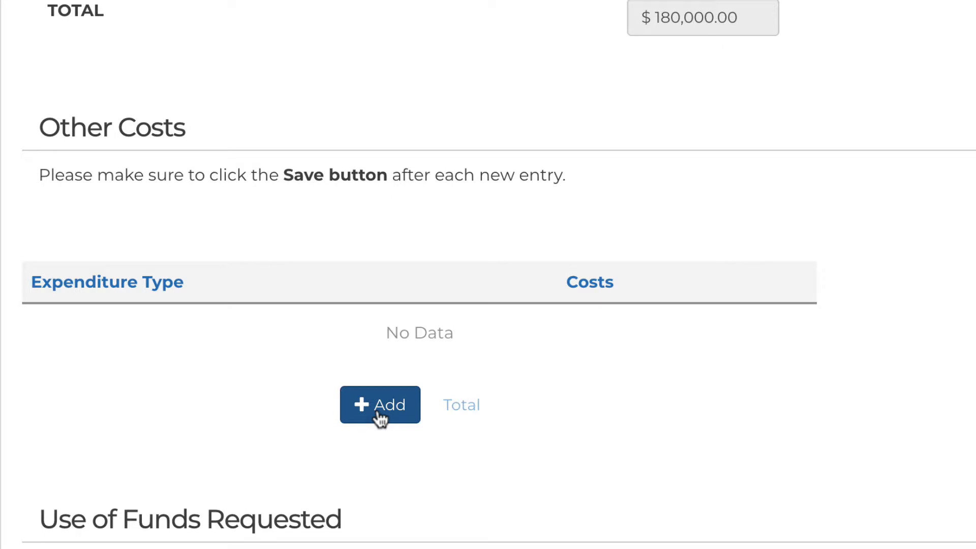
pyautogui.click(379, 414)
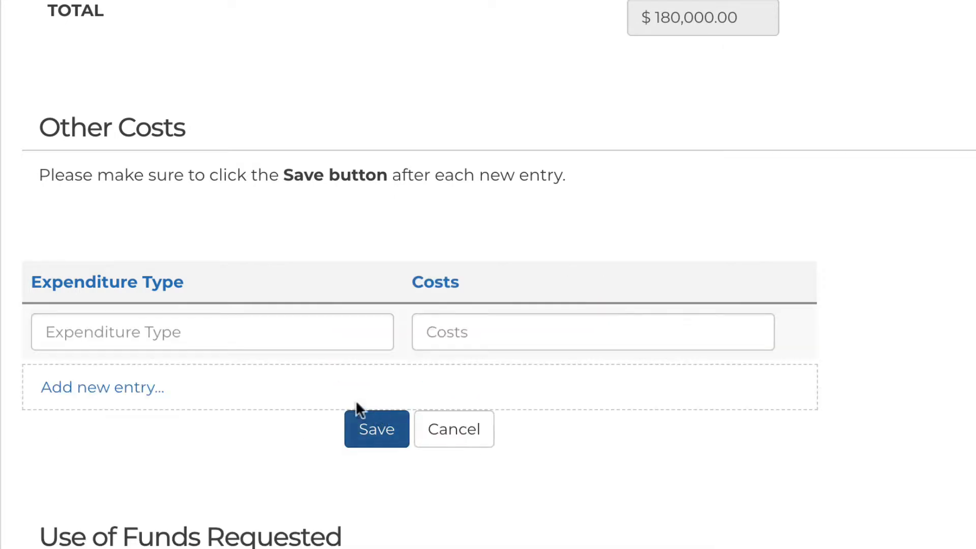
pyautogui.click(220, 342)
pyautogui.write('Testing')
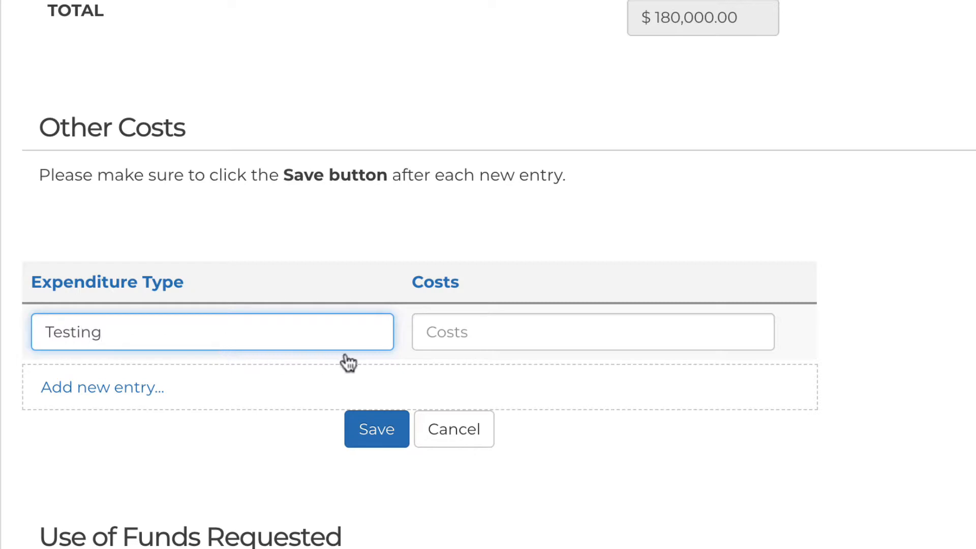
pyautogui.click(480, 334)
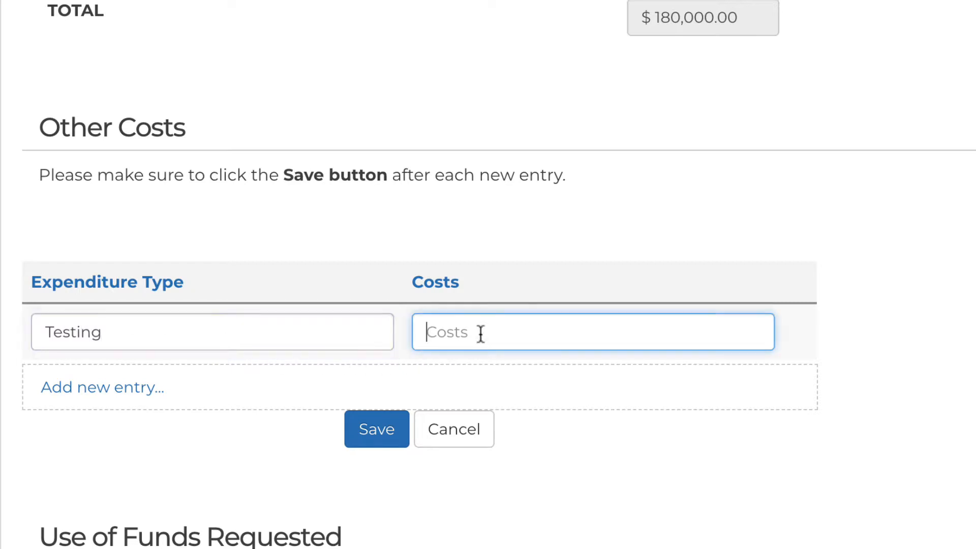
pyautogui.write('1000')
pyautogui.click(389, 431)
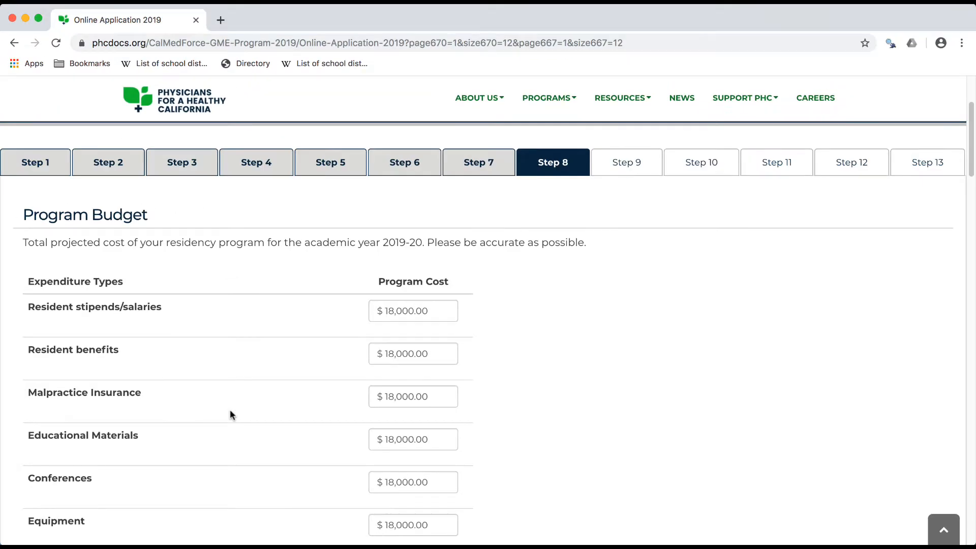
# Request $18,000.00 each for resident stipends/salaries and resident benefits, pasting the Lorem ipsum text as justification for both
pyautogui.scroll(-20, 230, 410)
pyautogui.scroll(-3, 229, 410)
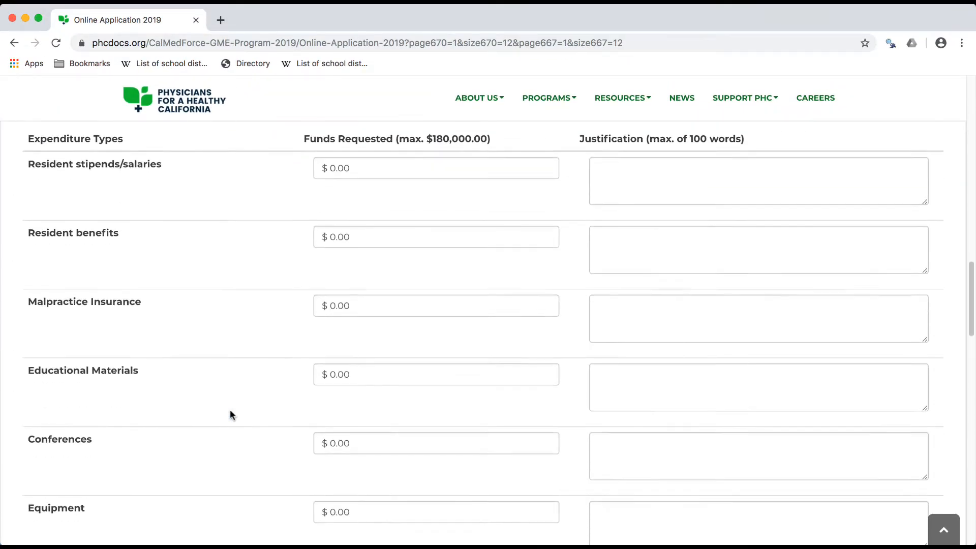
pyautogui.click(452, 165)
pyautogui.write('18000')
pyautogui.click(644, 181)
pyautogui.write('Lorem ipsum dolor sit amet, consectetur adipiscing elit. Nunc pharetra aliquam quam in laoreet. Pellentesque sed hendrerit elit. Nul')
pyautogui.click(457, 236)
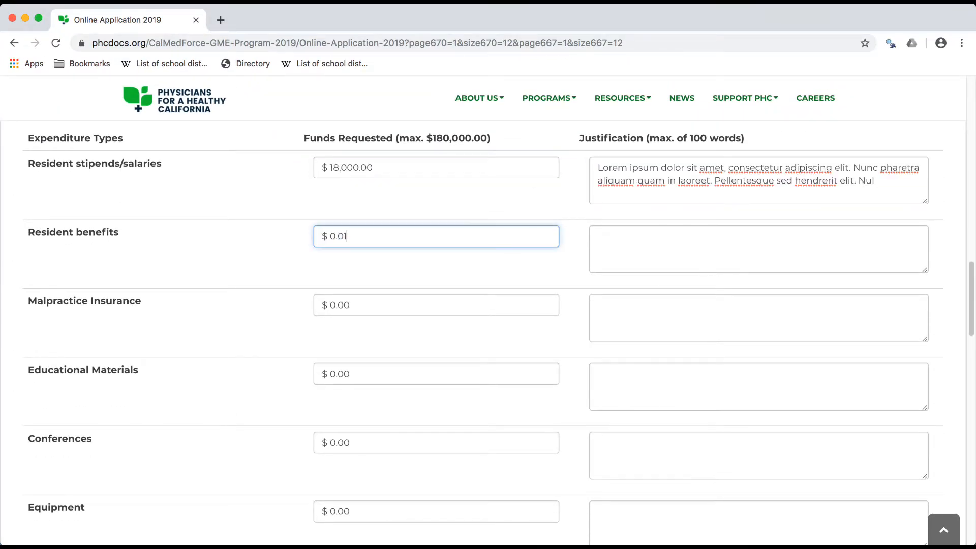
pyautogui.write('1800000')
pyautogui.click(664, 255)
pyautogui.write('Lorem ipsum dolor sit amet, consectetur adipiscing elit. Nunc pharetra aliquam quam in laoreet. Pellentesque sed hendrerit elit. Nul')
# Request $18,000.00 each for malpractice insurance and educational materials, with the Lorem ipsum text as justification
pyautogui.click(458, 305)
pyautogui.write('1800000')
pyautogui.click(529, 373)
pyautogui.write('1800000')
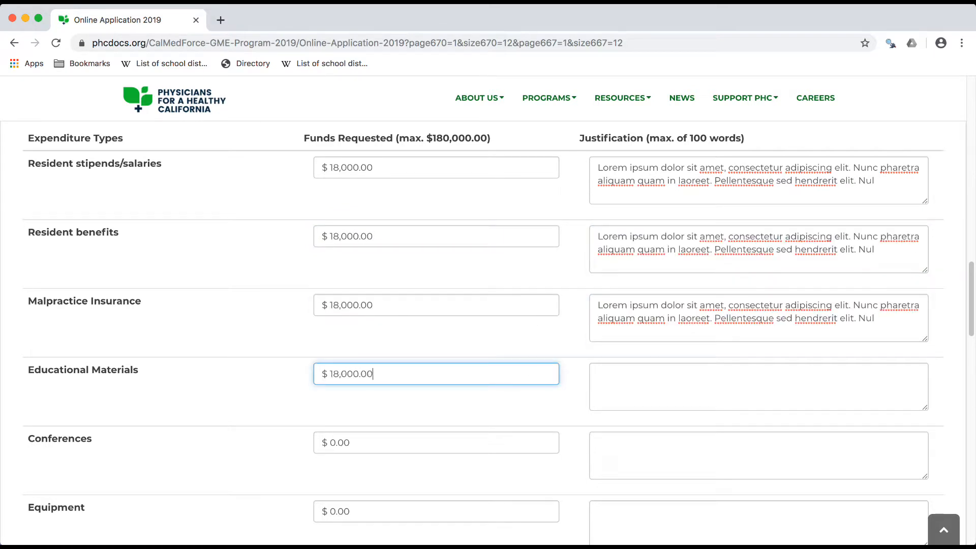
pyautogui.click(653, 388)
pyautogui.write('Lorem ipsum dolor sit amet, consectetur adipiscing elit. Nunc pharetra aliquam quam in laoreet. Pellentesque sed hendrerit elit. Nul')
# Request $18,000.00 each for conferences and equipment, with the Lorem ipsum text as justification
pyautogui.scroll(-5, 654, 388)
pyautogui.click(523, 213)
pyautogui.write('1800000')
pyautogui.click(645, 223)
pyautogui.click(529, 279)
pyautogui.write('1800000')
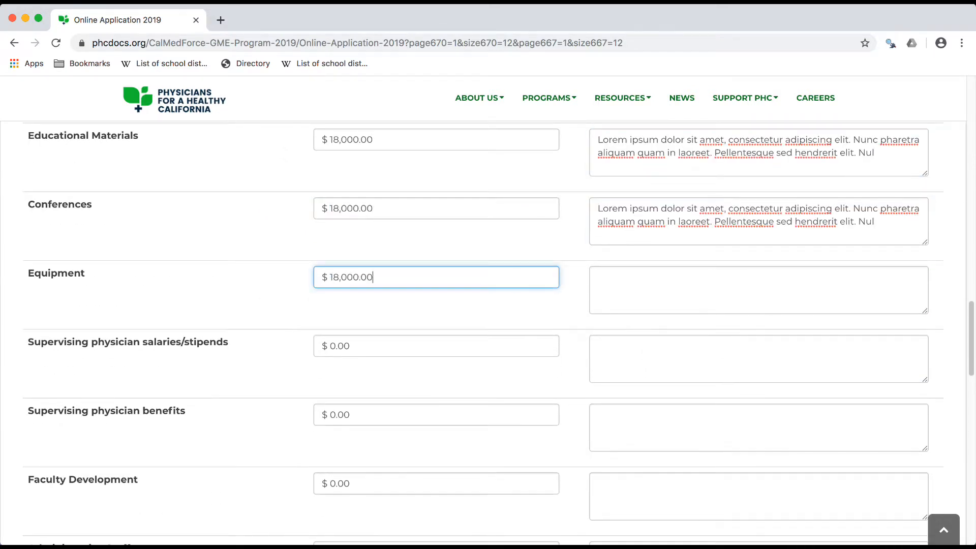
pyautogui.click(656, 290)
pyautogui.write('Lorem ipsum dolor sit amet, consectetur adipiscing elit. Nunc pharetra aliquam quam in laoreet. Pellentesque sed hendrerit elit. Nul')
# Request $18,000.00 each for supervising physician salaries/stipends and benefits, with the Lorem ipsum text as justification
pyautogui.click(525, 346)
pyautogui.write('1800000')
pyautogui.click(610, 356)
pyautogui.write('Lorem ipsum dolor sit amet, consectetur adipiscing elit. Nunc pharetra aliquam quam in laoreet. Pellentesque sed hendrerit elit. Nul')
pyautogui.write('18,000.00')
pyautogui.click(630, 262)
pyautogui.write('Lorem ipsum dolor sit amet, consectetur adipiscing elit. Nunc pharetra aliquam quam in laoreet. Pellentesque sed hendrerit elit. Nul')
# Request $18,000.00 each for faculty development and administrative staff, and paste the Lorem ipsum justification for both and for other costs
pyautogui.click(508, 319)
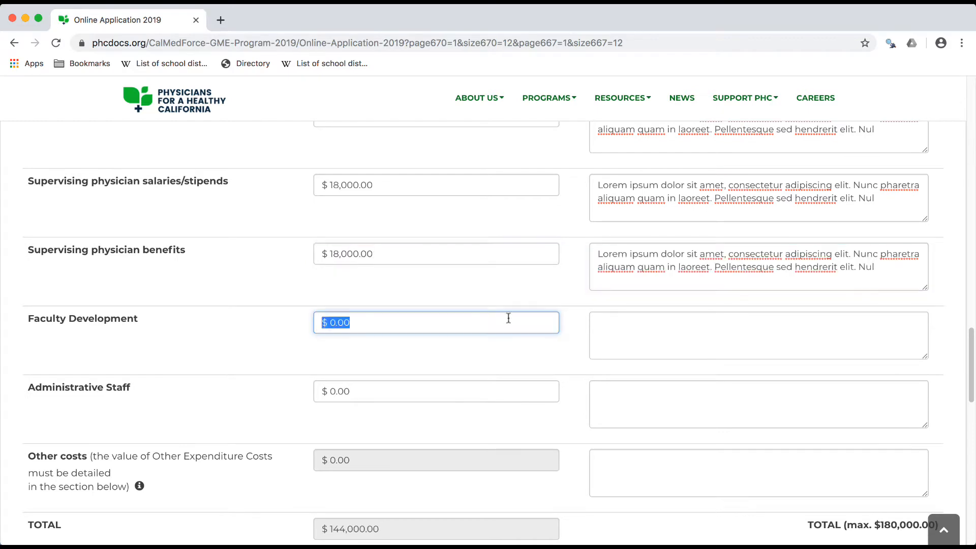
pyautogui.write('1800000')
pyautogui.click(624, 327)
pyautogui.write('Lorem ipsum dolor sit amet, consectetur adipiscing elit. Nunc pharetra aliquam quam in laoreet. Pellentesque sed hendrerit elit. Nul')
pyautogui.write('Lorem ipsum dolor sit amet, consectetur adipiscing elit. Nunc pharetra aliquam quam in laoreet. Pellentesque sed hendrerit elit. Nul')
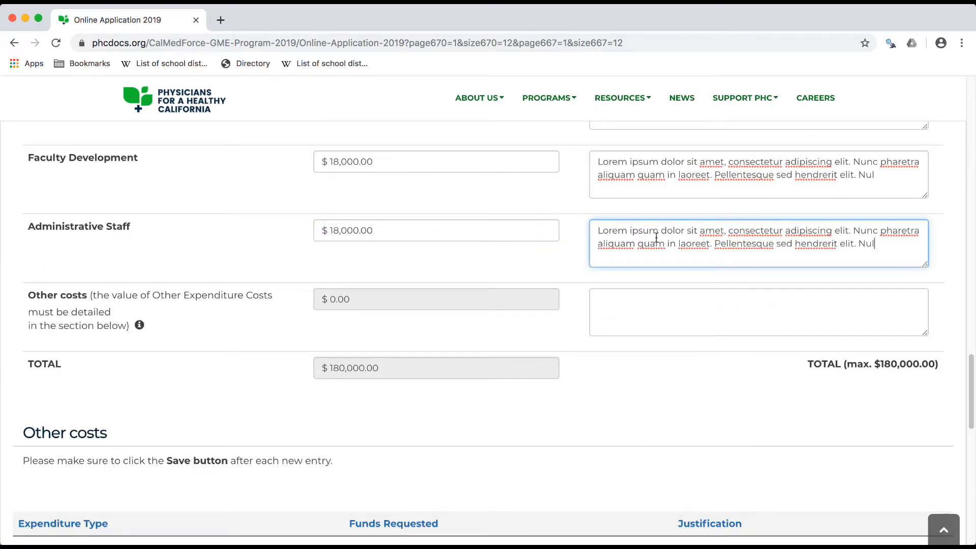
pyautogui.click(663, 305)
pyautogui.write('Lorem ipsum dolor sit amet, consectetur adipiscing elit. Nunc pharetra aliquam quam in laoreet. Pellentesque sed hendrerit elit. Nul')
# Add and save a requested-funds other costs entry, Testing, for 1000 with the Lorem ipsum justification, and save and continue to Step 9
pyautogui.scroll(-3, 664, 298)
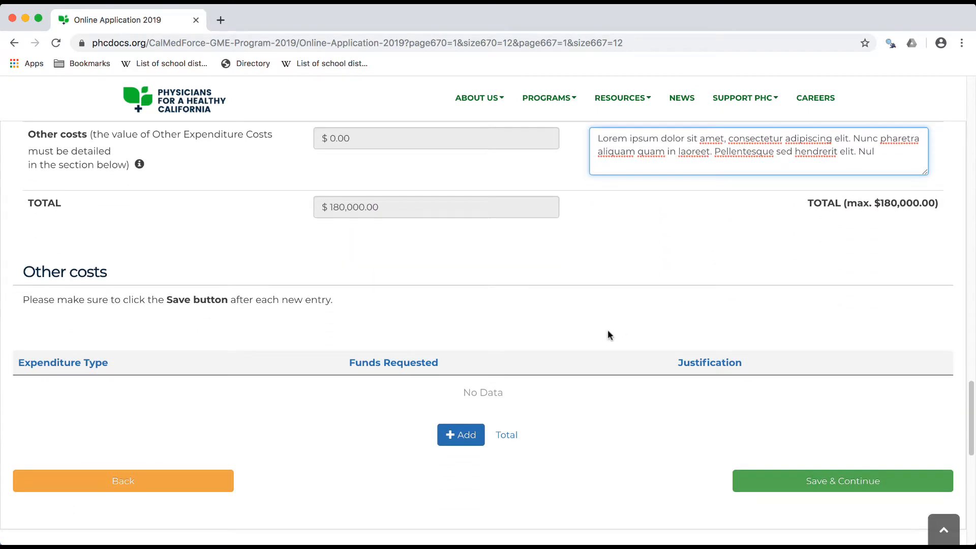
pyautogui.click(459, 435)
pyautogui.click(219, 399)
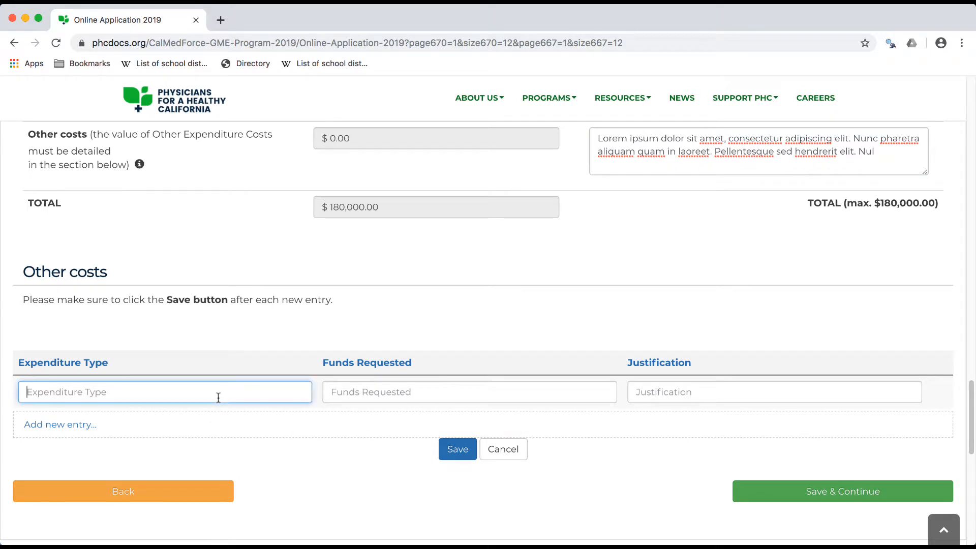
pyautogui.write('Testing')
pyautogui.click(372, 393)
pyautogui.write('1000')
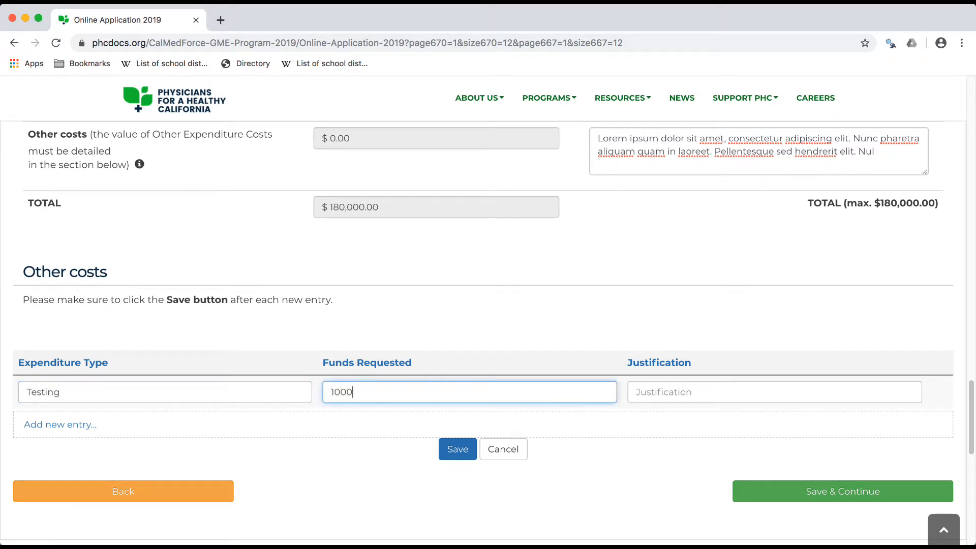
pyautogui.click(666, 391)
pyautogui.write('Lorem ipsum dolor sit amet, consectetur adipiscing elit. Nunc pharetra aliquam quam in laoreet. Pellentesque sed hendrerit elit. Nul')
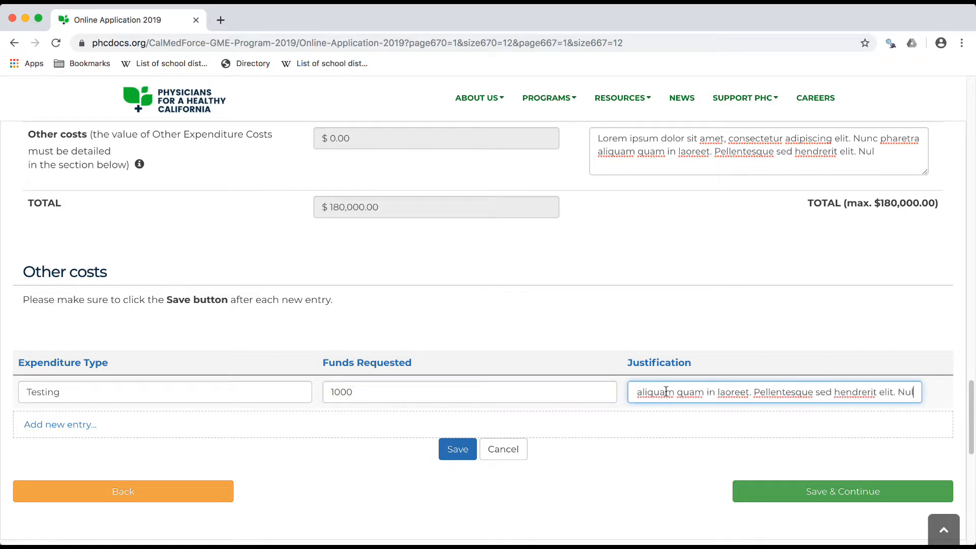
pyautogui.click(457, 449)
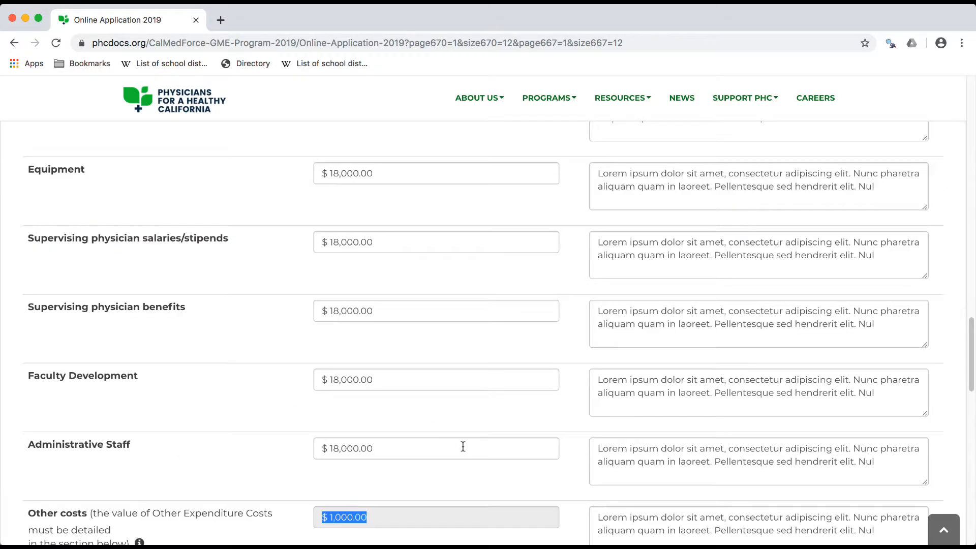
pyautogui.scroll(-10, 462, 446)
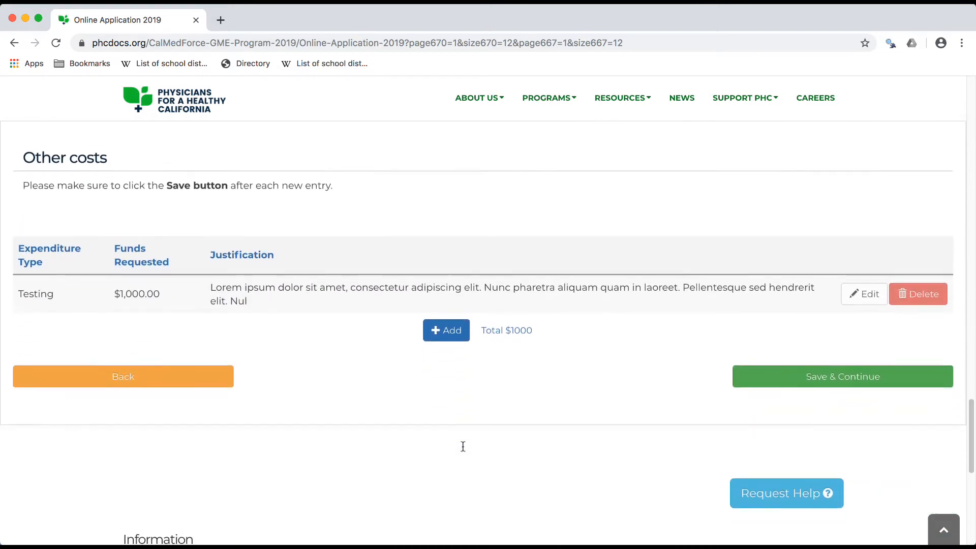
pyautogui.click(790, 377)
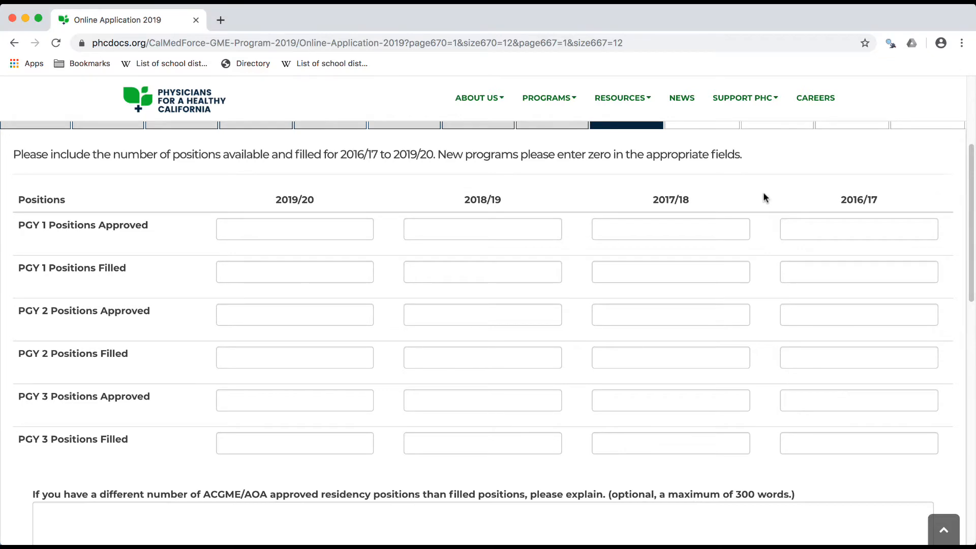
# Enter 8 for the approved and filled PGY 1, PGY 2 and PGY 3 positions of 2019/20
pyautogui.scroll(2, 763, 193)
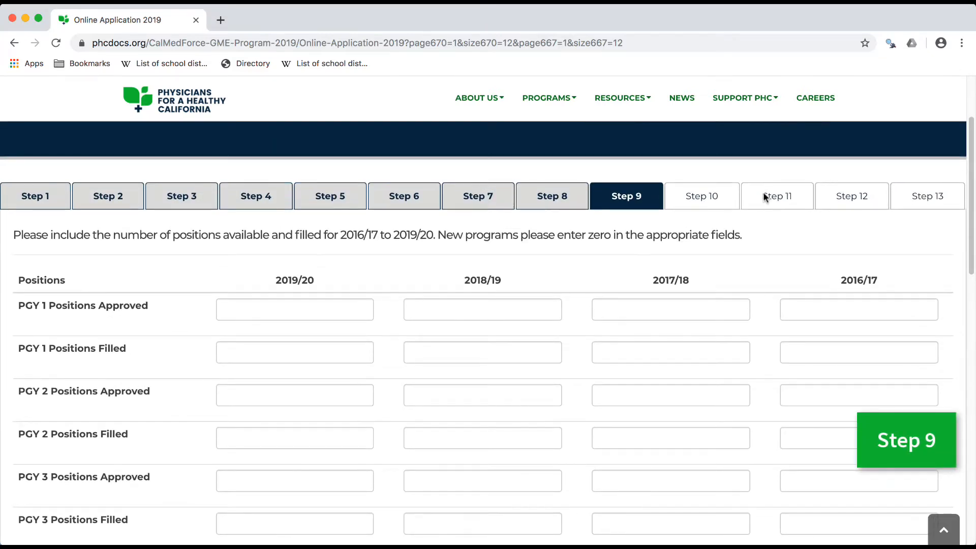
pyautogui.scroll(-2, 761, 192)
pyautogui.click(352, 228)
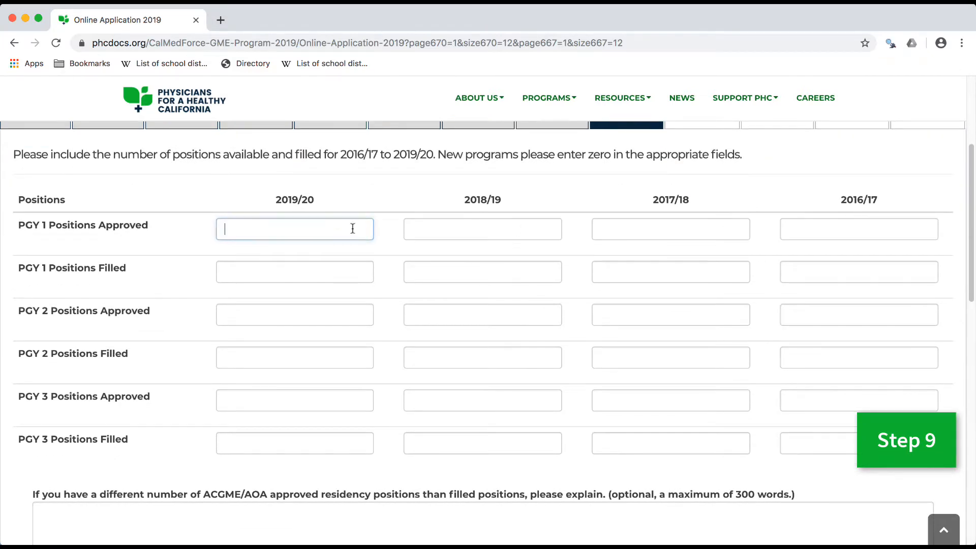
pyautogui.write('8')
pyautogui.click(337, 270)
pyautogui.write('8')
pyautogui.click(325, 315)
pyautogui.write('8')
pyautogui.click(330, 357)
pyautogui.write('8')
pyautogui.click(335, 400)
pyautogui.write('8')
pyautogui.click(332, 443)
pyautogui.write('8')
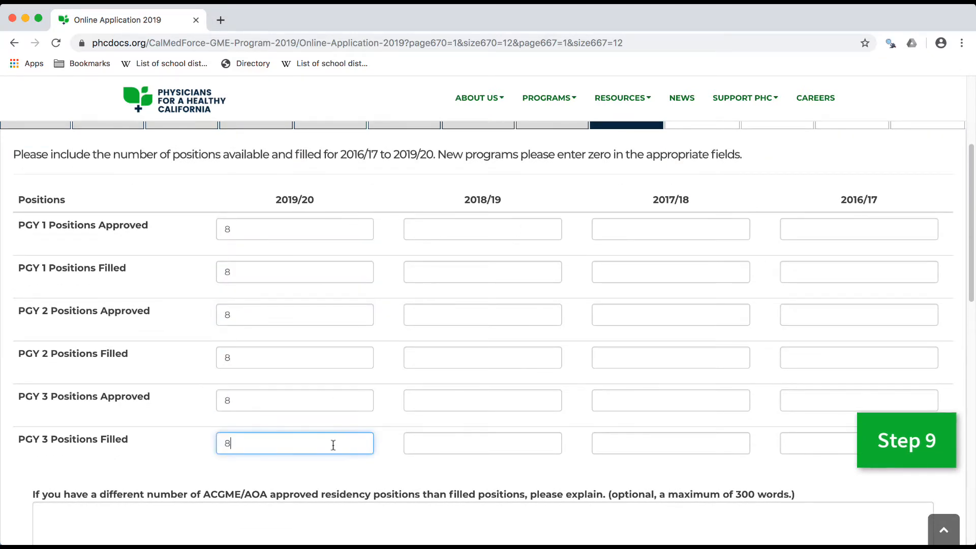
# Enter 1 for the approved and filled PGY 1, PGY 2 and PGY 3 positions of 2018/19
pyautogui.click(482, 227)
pyautogui.write('1')
pyautogui.click(485, 272)
pyautogui.write('1')
pyautogui.click(492, 315)
pyautogui.write('1')
pyautogui.click(501, 358)
pyautogui.write('1')
pyautogui.click(508, 400)
pyautogui.write('1')
pyautogui.click(528, 443)
pyautogui.write('1')
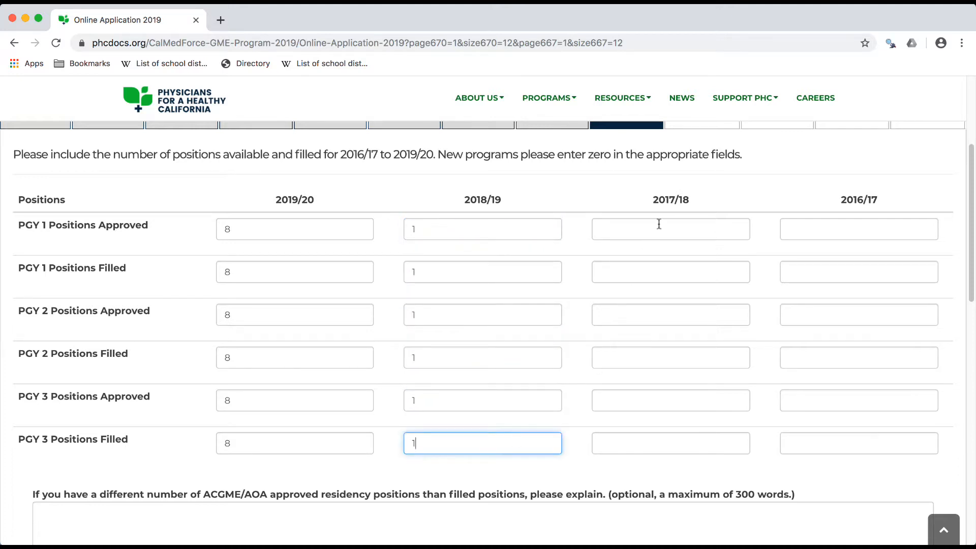
# Enter 7 for the approved and filled PGY 1, PGY 2 and PGY 3 positions of 2017/18
pyautogui.click(658, 224)
pyautogui.write('7')
pyautogui.click(651, 272)
pyautogui.write('7')
pyautogui.click(661, 315)
pyautogui.write('7')
pyautogui.click(665, 358)
pyautogui.write('7')
pyautogui.click(681, 401)
pyautogui.write('7')
pyautogui.click(684, 443)
pyautogui.write('7')
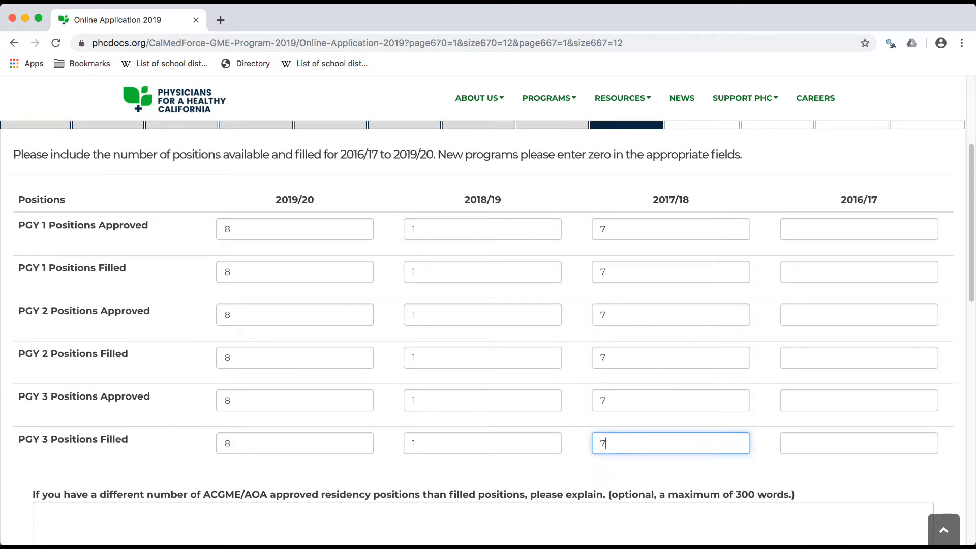
# Enter 6 for the approved and filled PGY 1 to PGY 3 positions of 2016/17, and save and continue to Step 10
pyautogui.click(887, 226)
pyautogui.write('6')
pyautogui.click(871, 268)
pyautogui.write('6')
pyautogui.click(864, 315)
pyautogui.write('6')
pyautogui.click(866, 357)
pyautogui.write('6')
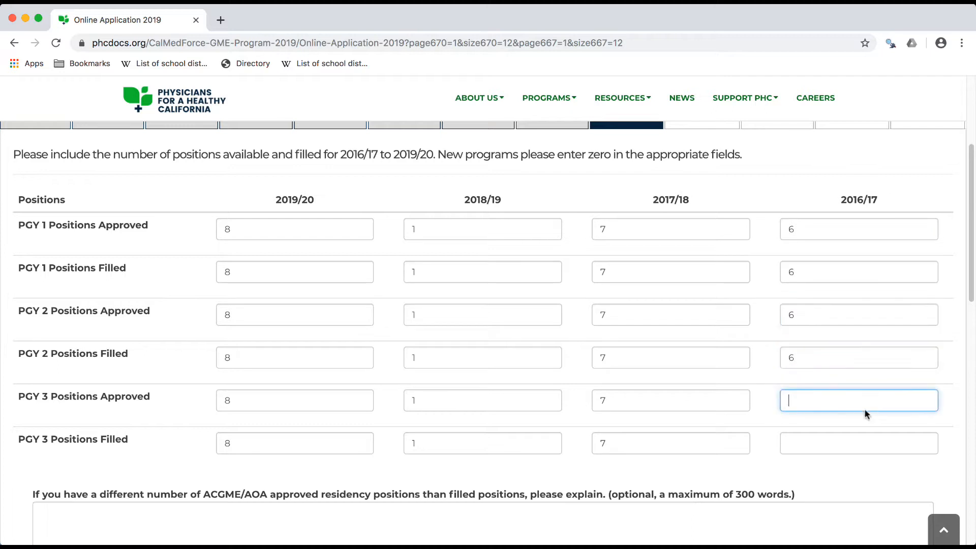
pyautogui.write('6')
pyautogui.click(867, 436)
pyautogui.write('6')
pyautogui.scroll(-5, 867, 433)
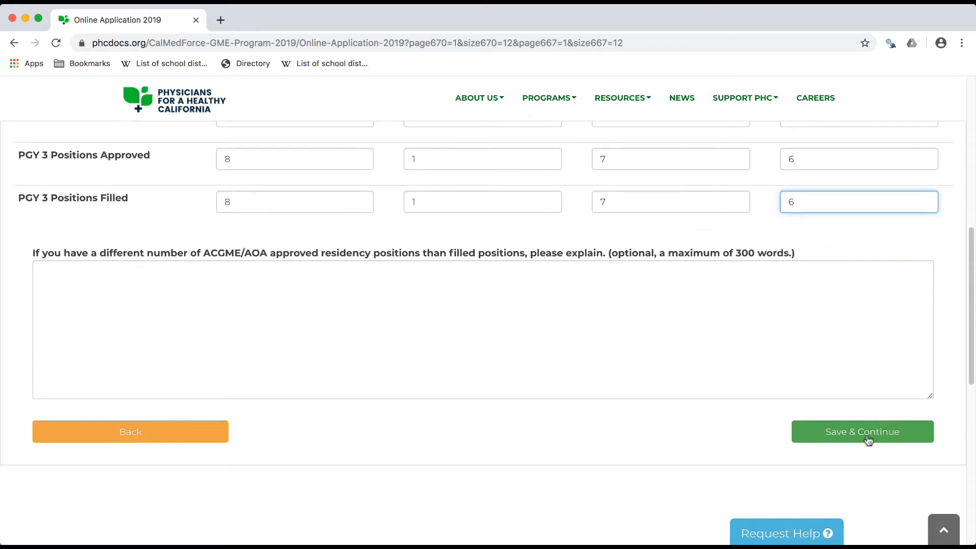
pyautogui.click(868, 440)
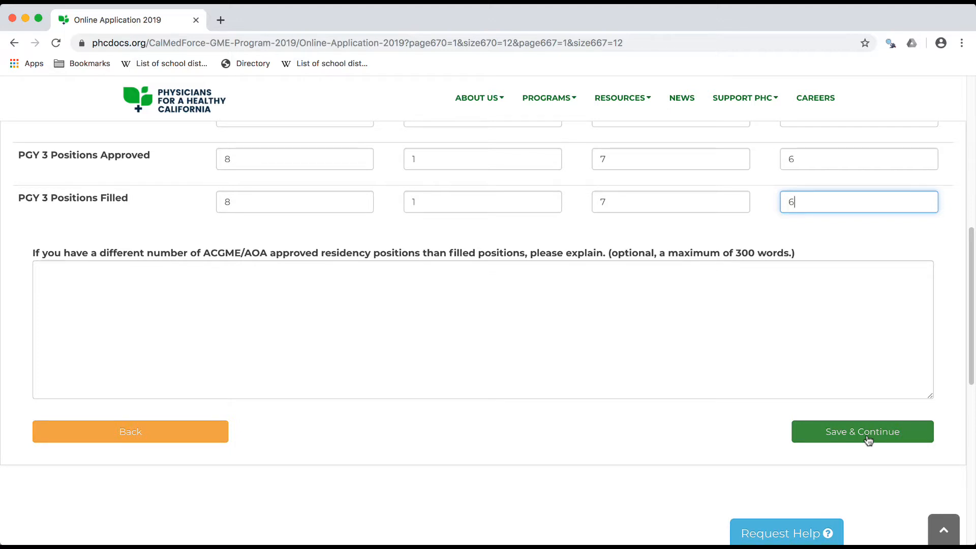
pyautogui.click(862, 431)
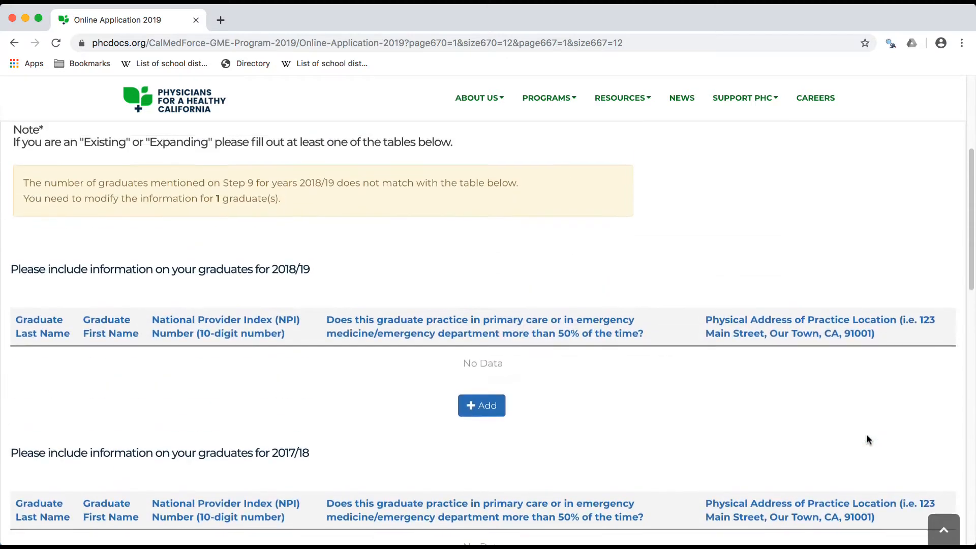
# Start an entry in the 2018/19 graduates table with the graduate's last name, first name and NPI number
pyautogui.scroll(-2, 596, 406)
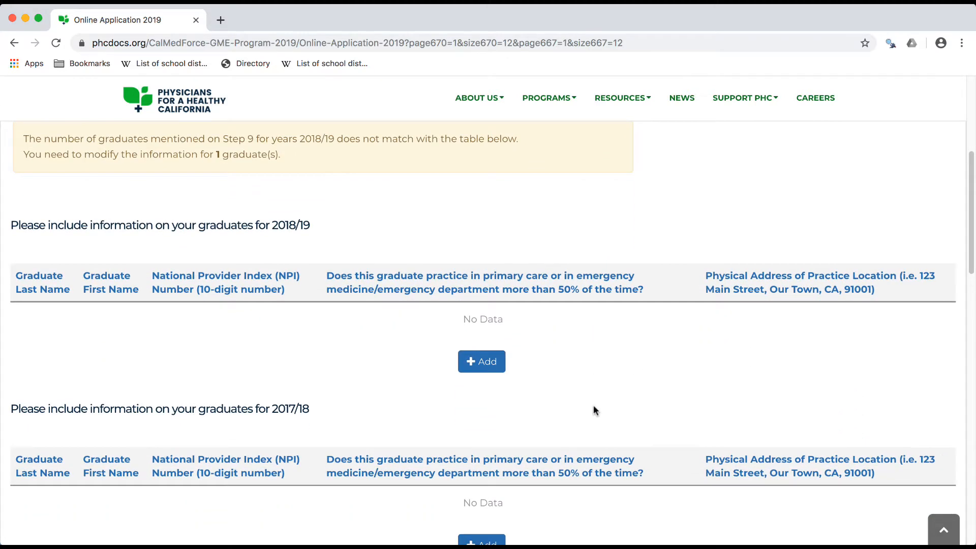
pyautogui.scroll(3, 593, 406)
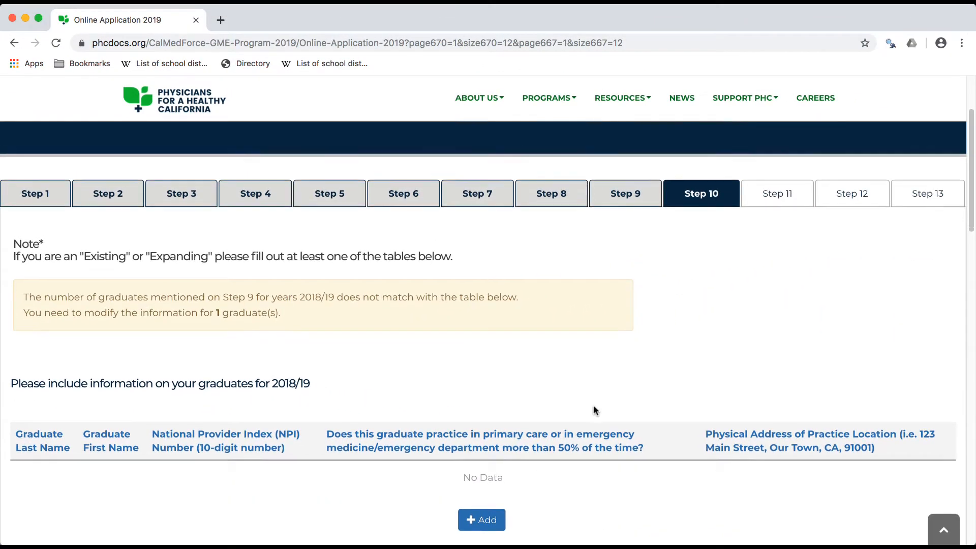
pyautogui.scroll(-3, 593, 404)
pyautogui.scroll(-1, 593, 404)
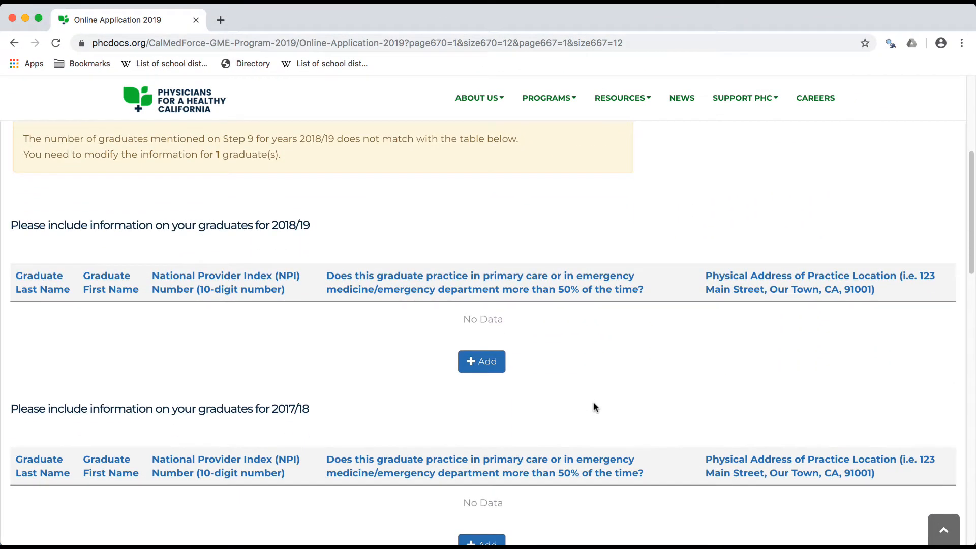
pyautogui.click(487, 365)
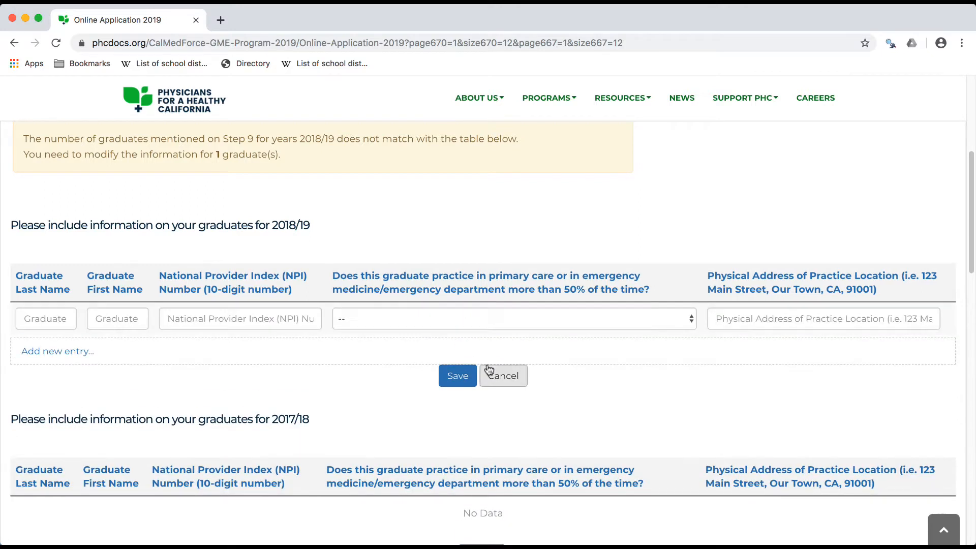
pyautogui.click(44, 317)
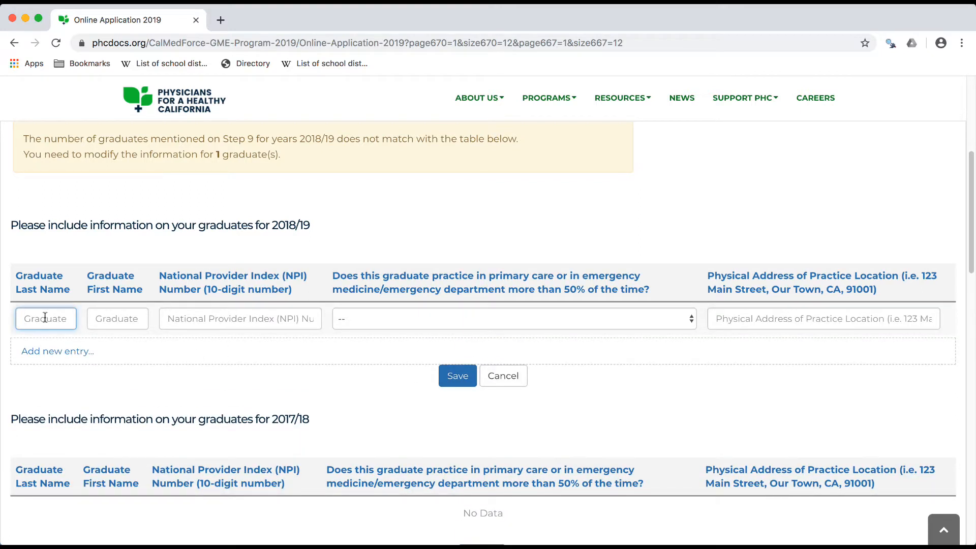
pyautogui.click(91, 318)
pyautogui.click(193, 318)
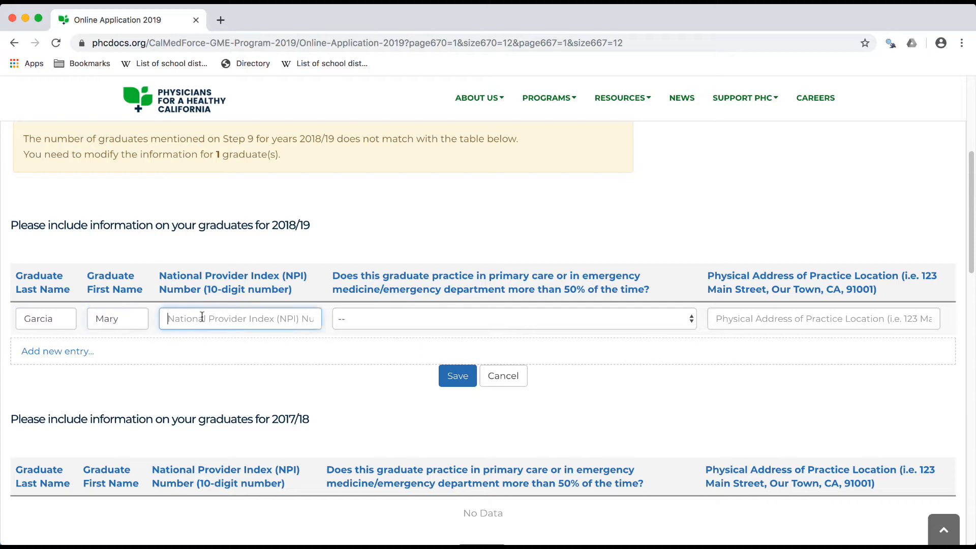
pyautogui.write('12345678')
pyautogui.write('90')
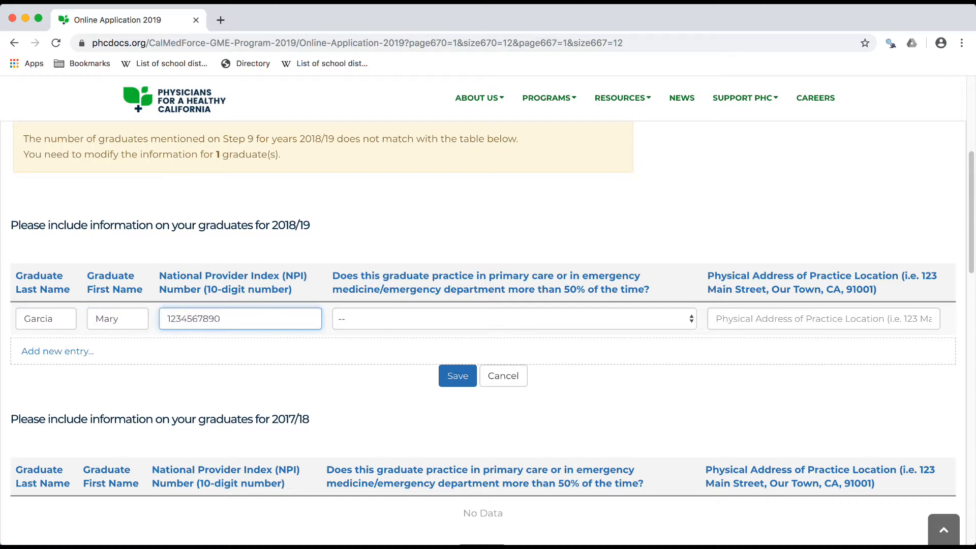
# Answer Yes to the 2018/19 graduate's primary care or emergency practice question, enter the practice location address, and save the entry
pyautogui.click(368, 321)
pyautogui.click(369, 330)
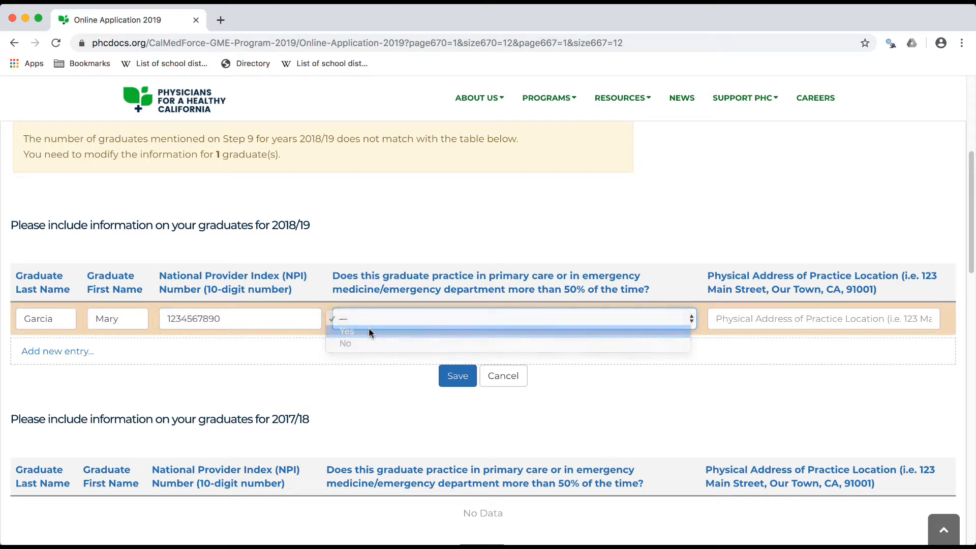
pyautogui.click(859, 319)
pyautogui.write('789')
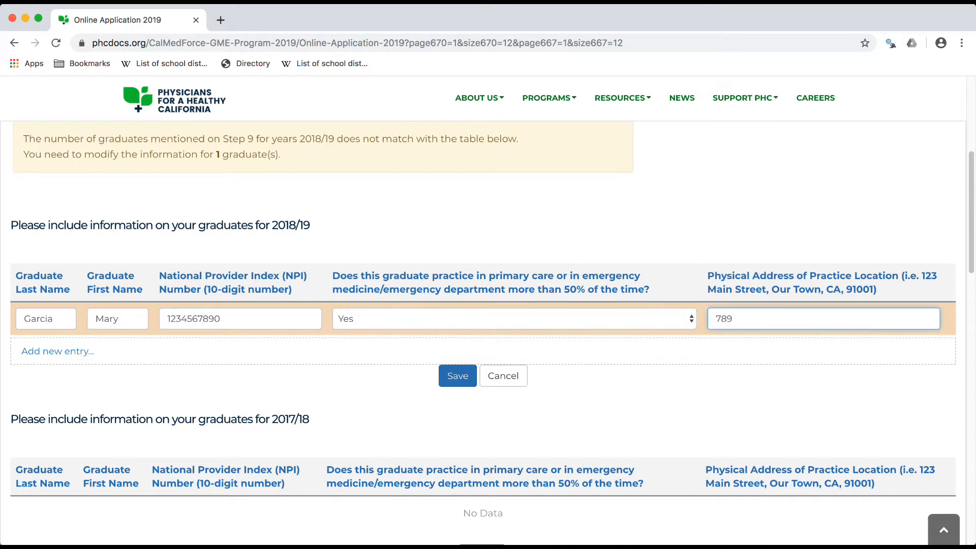
pyautogui.write(' Test Drive, Marysville CA, 95901')
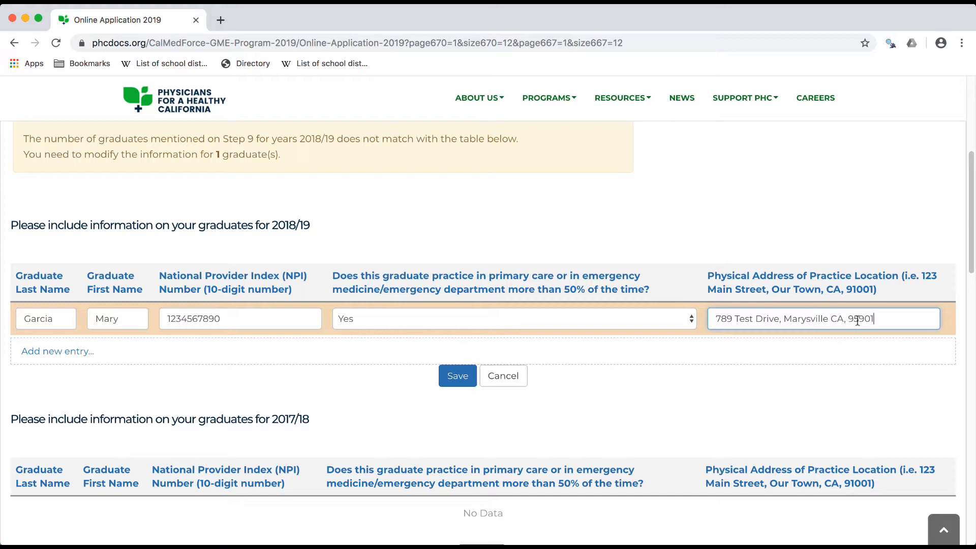
pyautogui.click(456, 379)
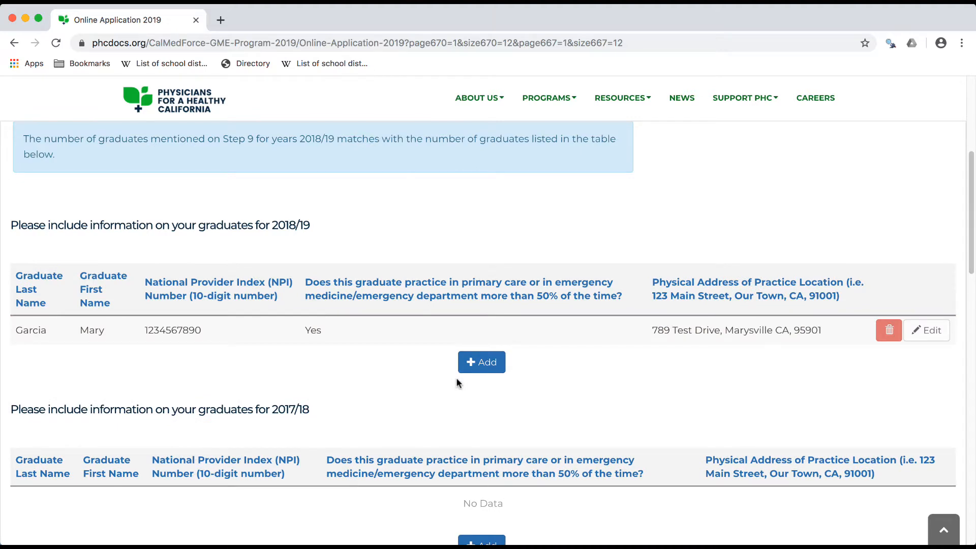
# Save the graduate information without a discrepancy explanation and continue to Step 11
pyautogui.scroll(3, 443, 384)
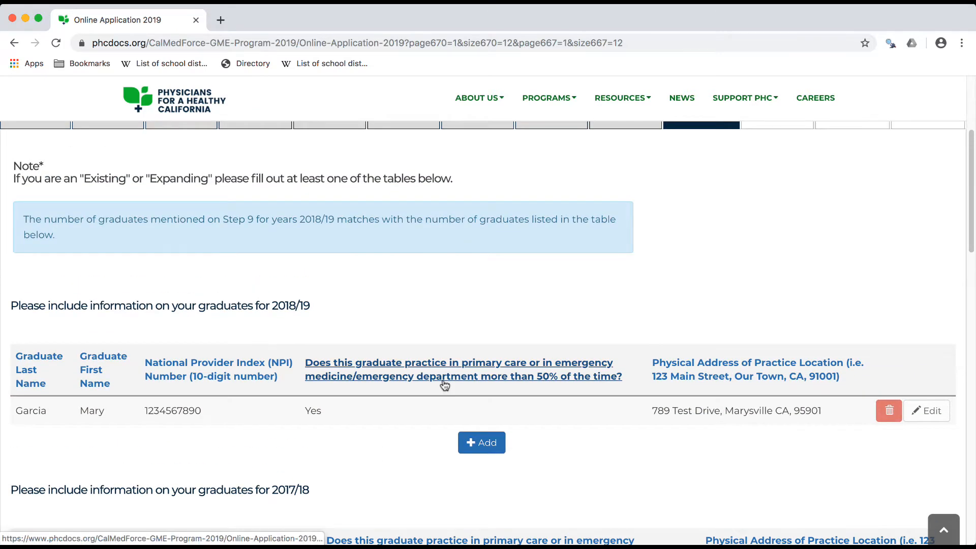
pyautogui.scroll(-11, 444, 385)
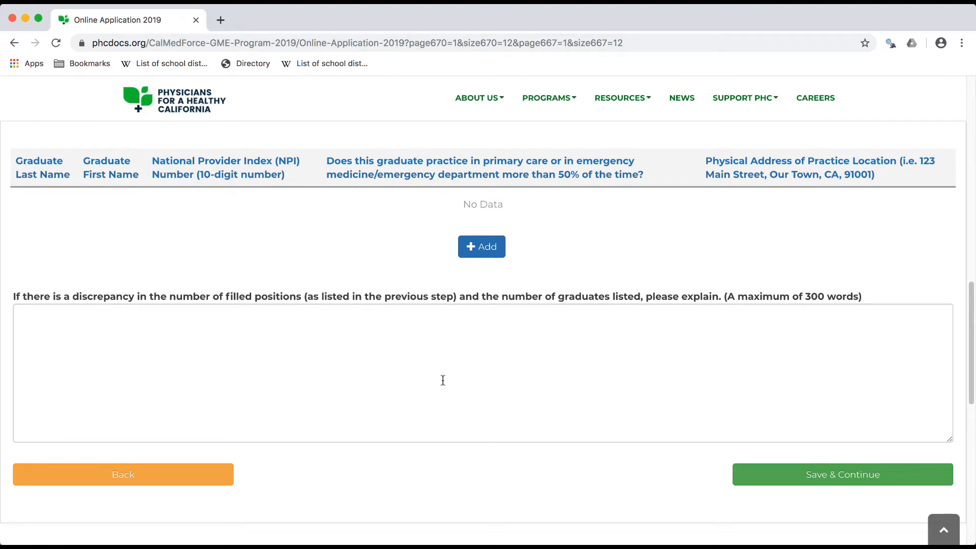
pyautogui.click(803, 483)
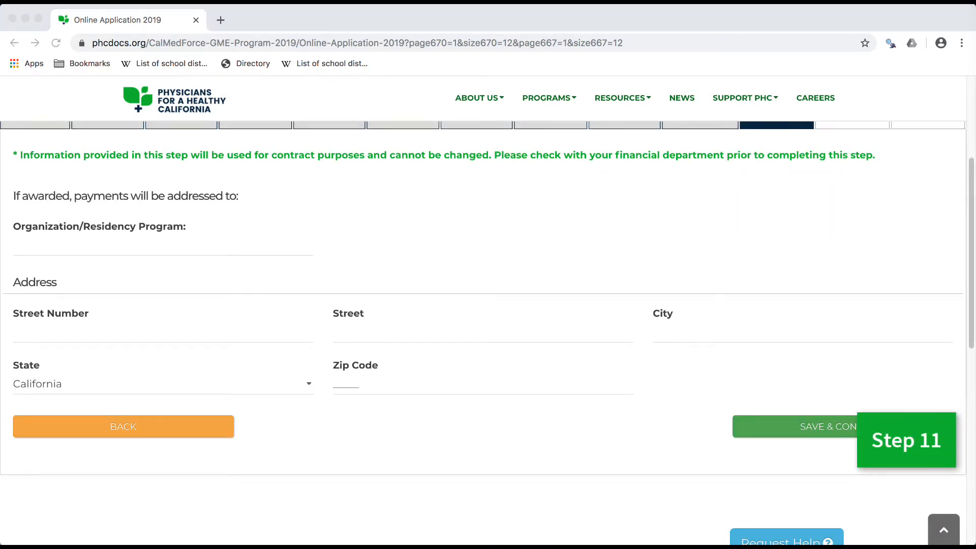
# Enter Mercy Hospital Residency Program as the organization or residency program that payments are addressed to
pyautogui.scroll(2, 637, 474)
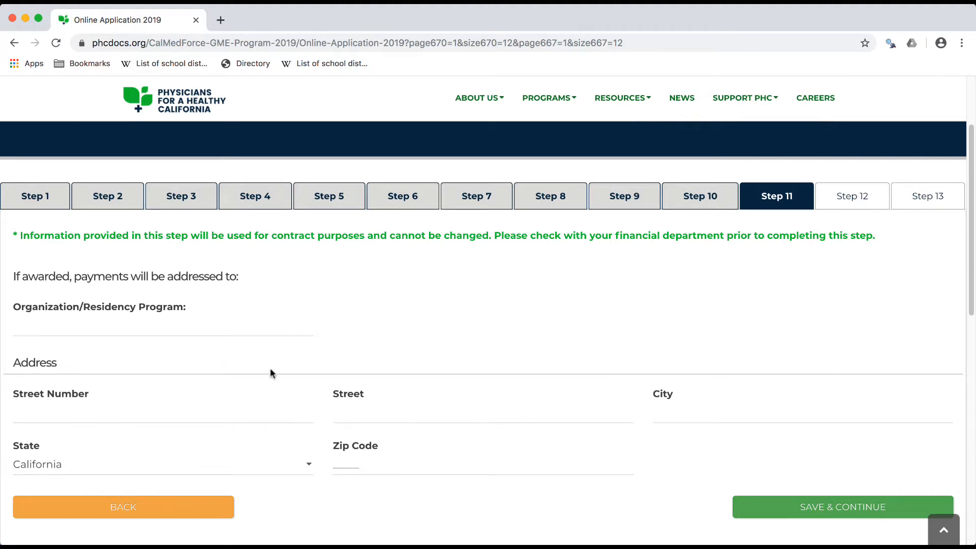
pyautogui.click(225, 330)
pyautogui.write('Mercy Hospital Residency Program')
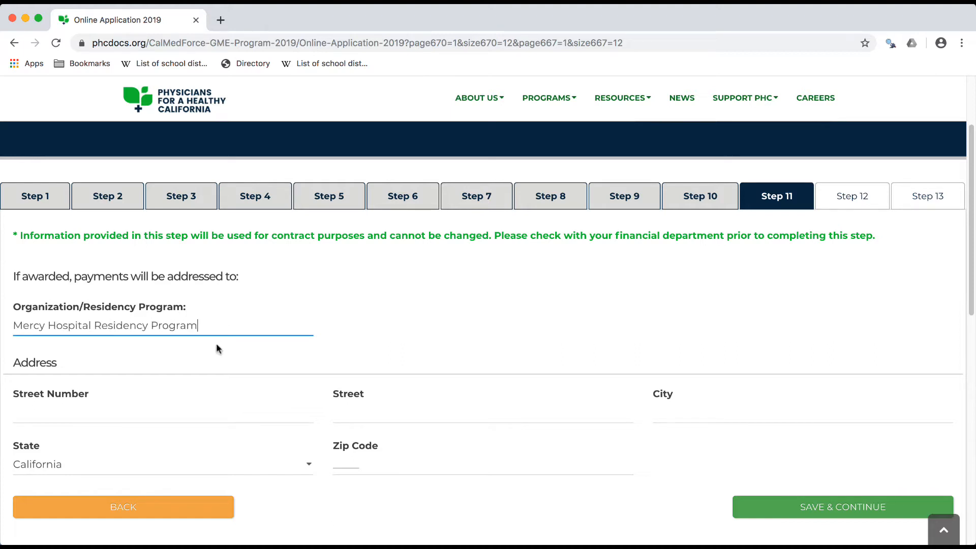
# Fill in the payment address's street number, street, city and zip code, and save and continue to Step 12
pyautogui.click(194, 406)
pyautogui.write('123')
pyautogui.click(380, 419)
pyautogui.write('Test Drive')
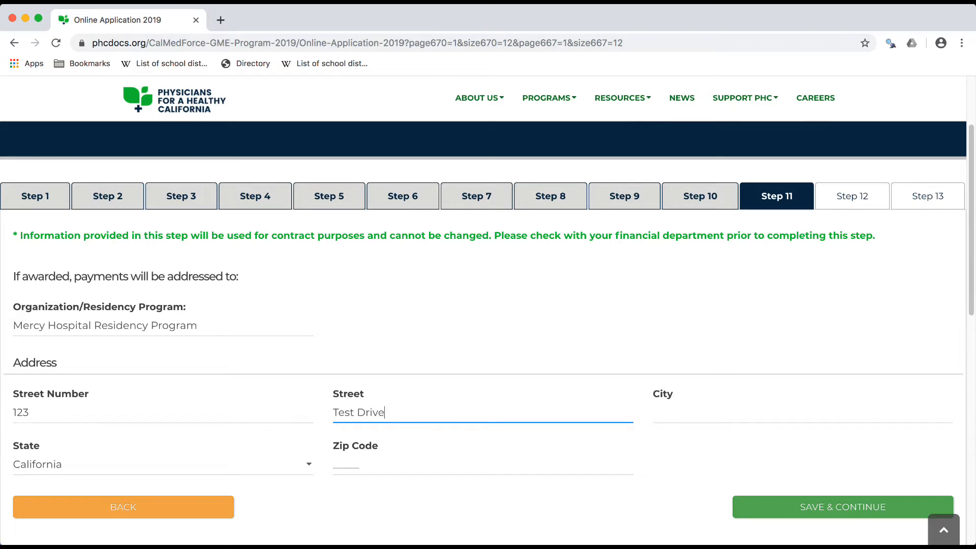
pyautogui.click(712, 409)
pyautogui.write('Marysville')
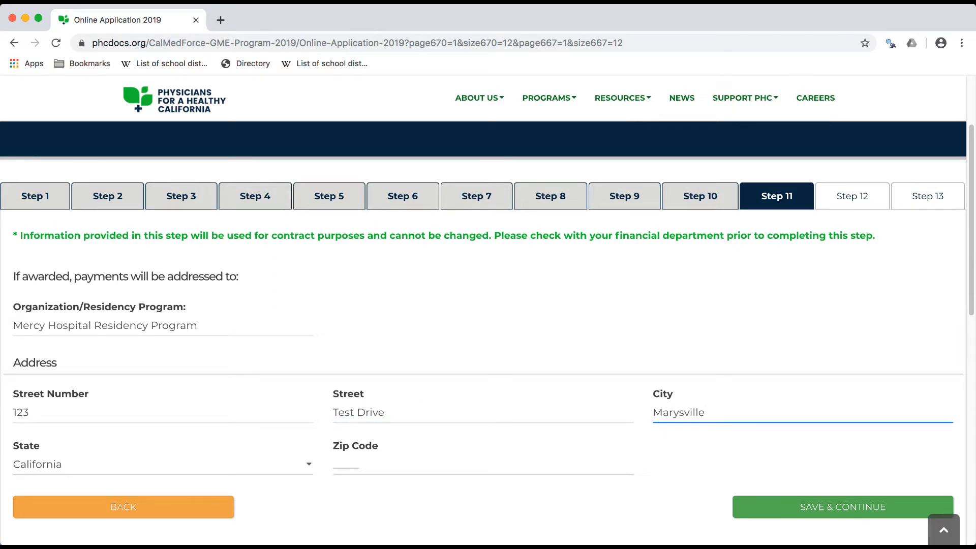
pyautogui.click(360, 462)
pyautogui.write('95901')
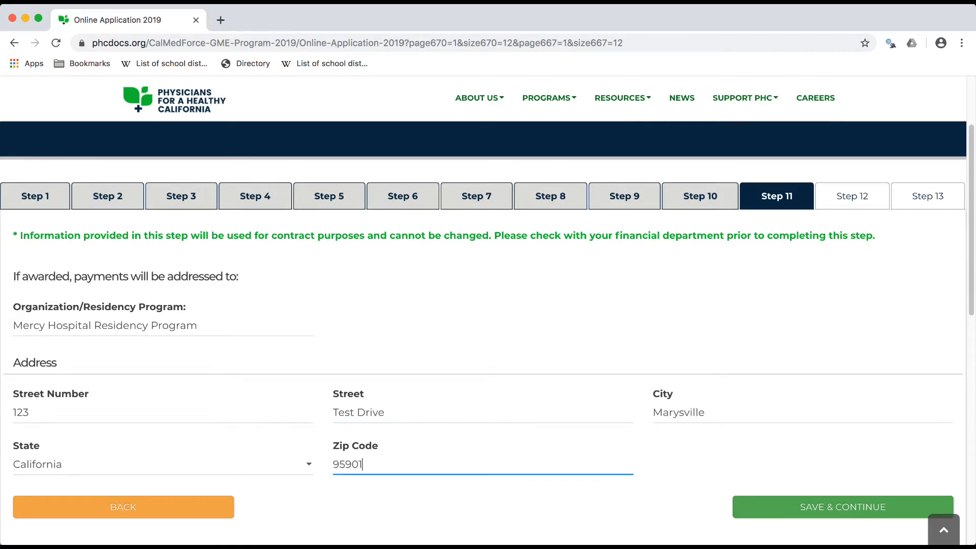
pyautogui.scroll(-3, 482, 331)
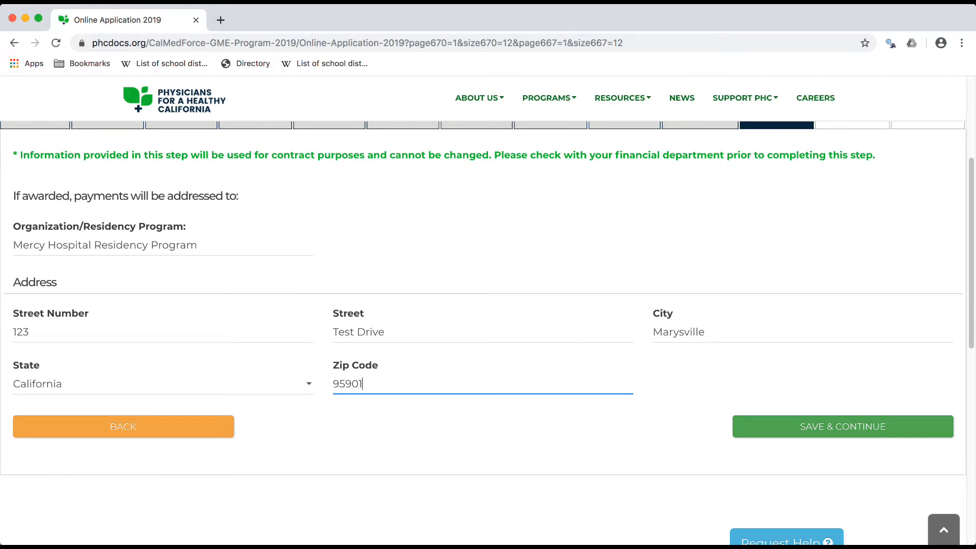
pyautogui.click(790, 436)
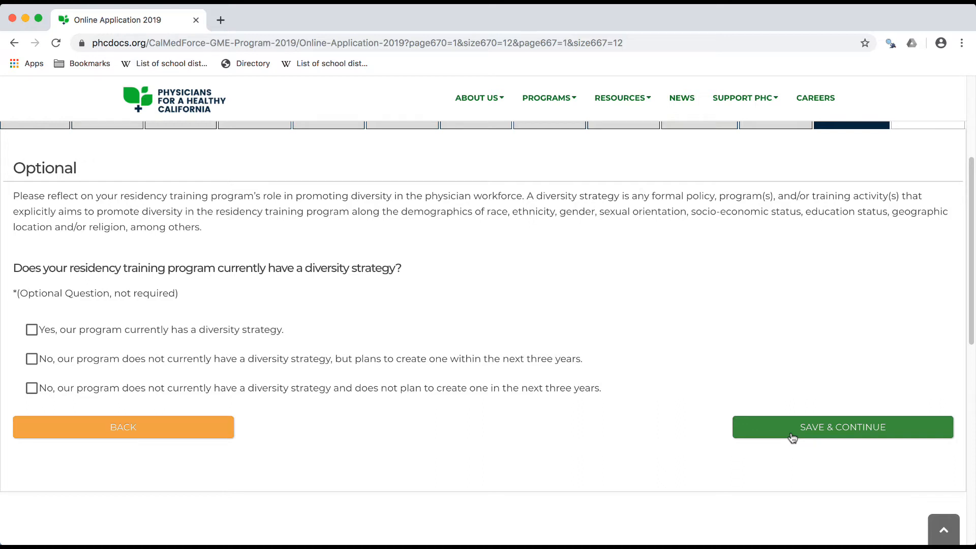
# Mark that the program currently has a diversity strategy, select all listed example strategies except Other, and save and continue to Step 13
pyautogui.click(45, 332)
pyautogui.scroll(-3, 44, 330)
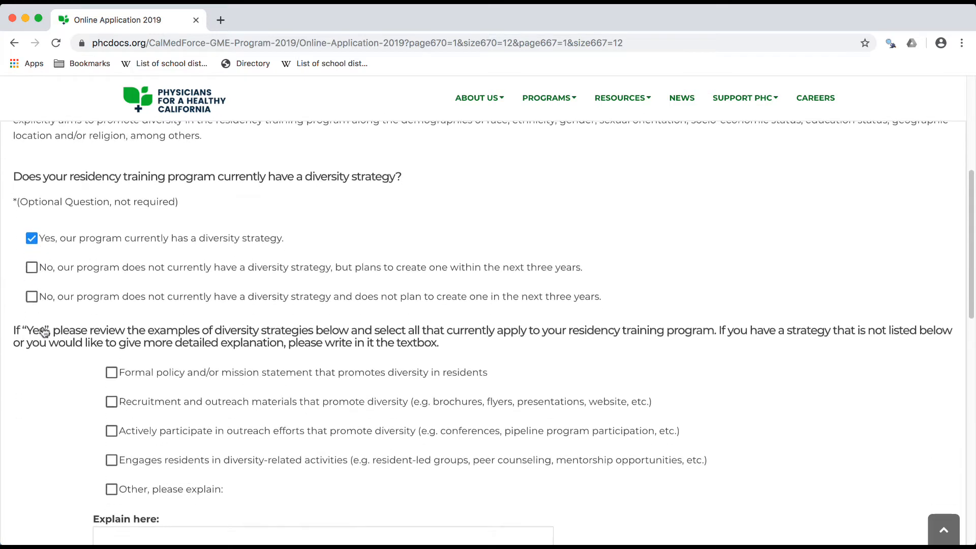
pyautogui.click(111, 307)
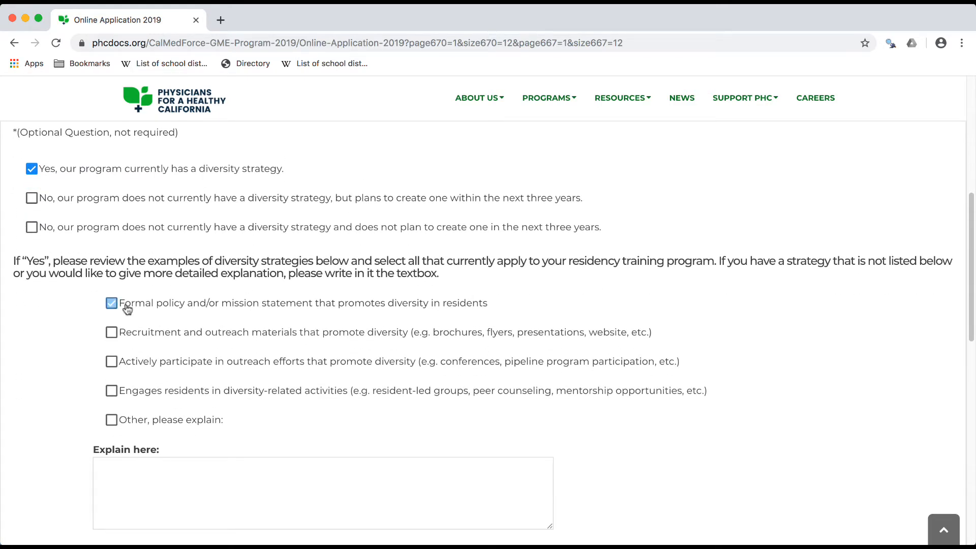
pyautogui.click(112, 332)
pyautogui.click(114, 361)
pyautogui.click(113, 391)
pyautogui.scroll(-2, 119, 395)
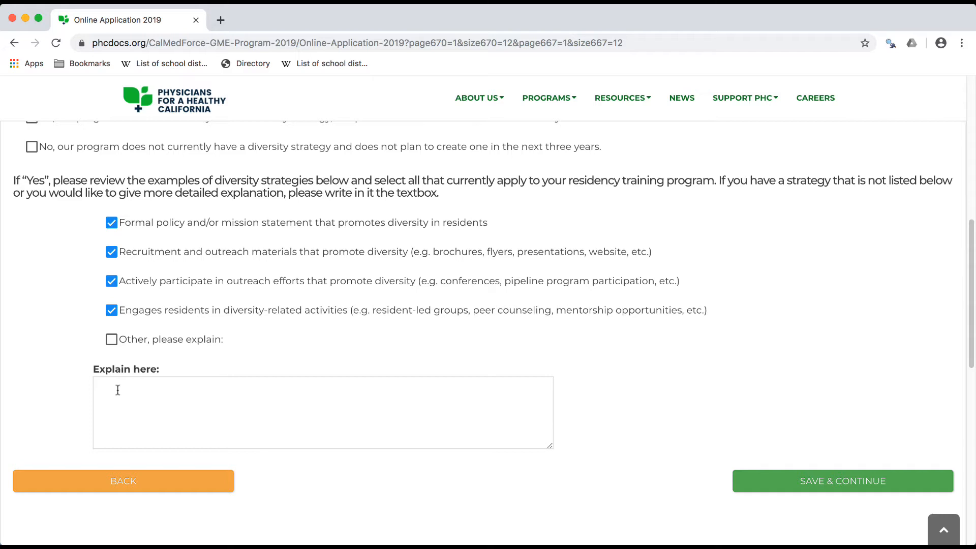
pyautogui.click(774, 480)
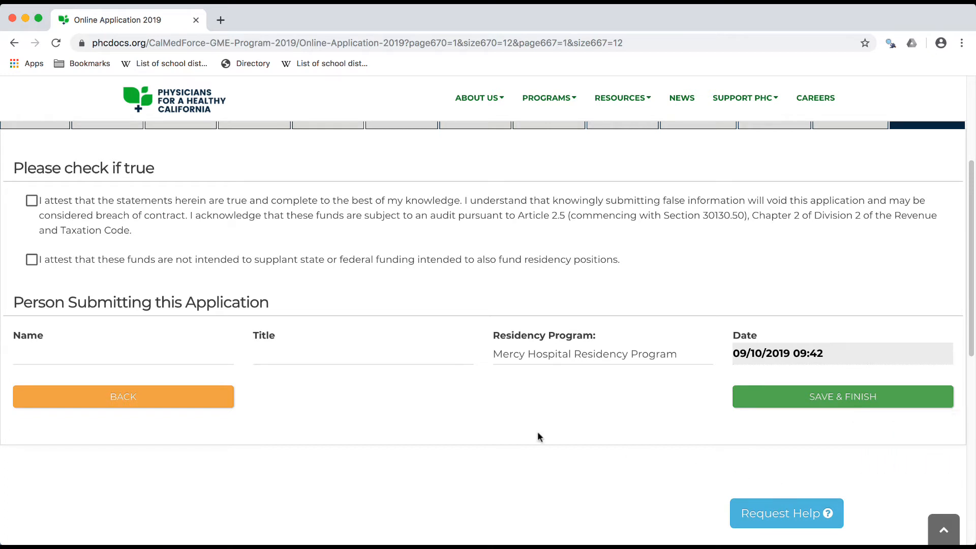
# Accept both attestations, enter the submitting person's name and the title Physician, and save and finish the application
pyautogui.click(31, 201)
pyautogui.click(31, 259)
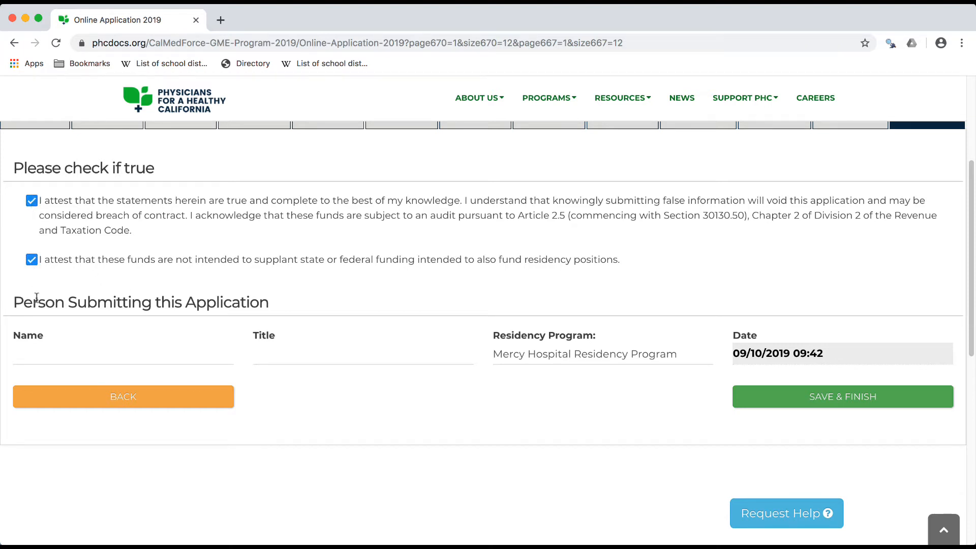
pyautogui.click(56, 351)
pyautogui.write('John Smith')
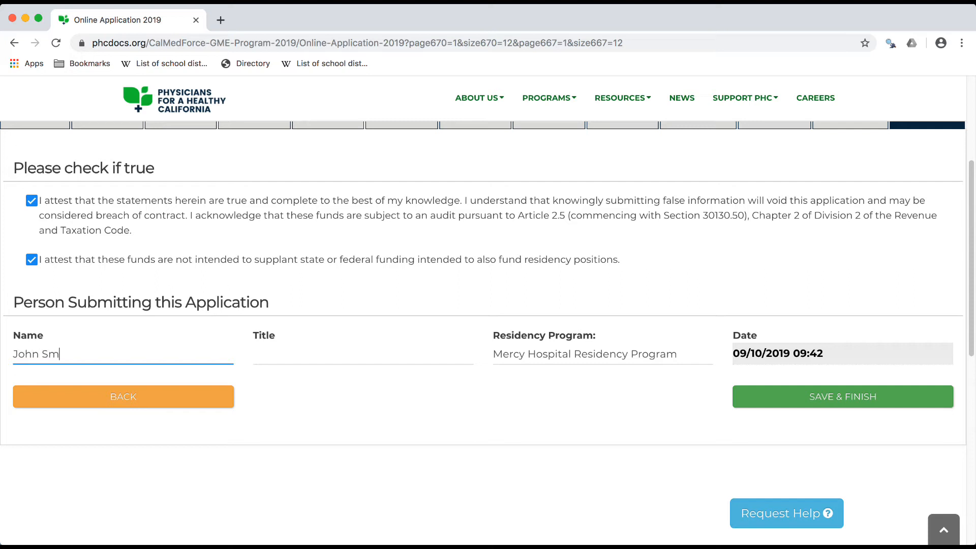
pyautogui.click(333, 350)
pyautogui.write('Physicia')
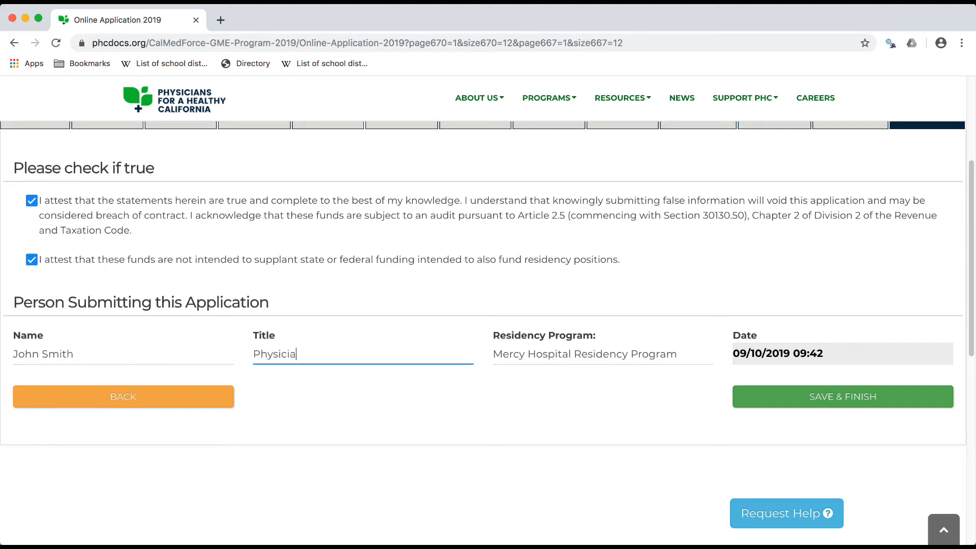
pyautogui.write('n')
pyautogui.click(747, 399)
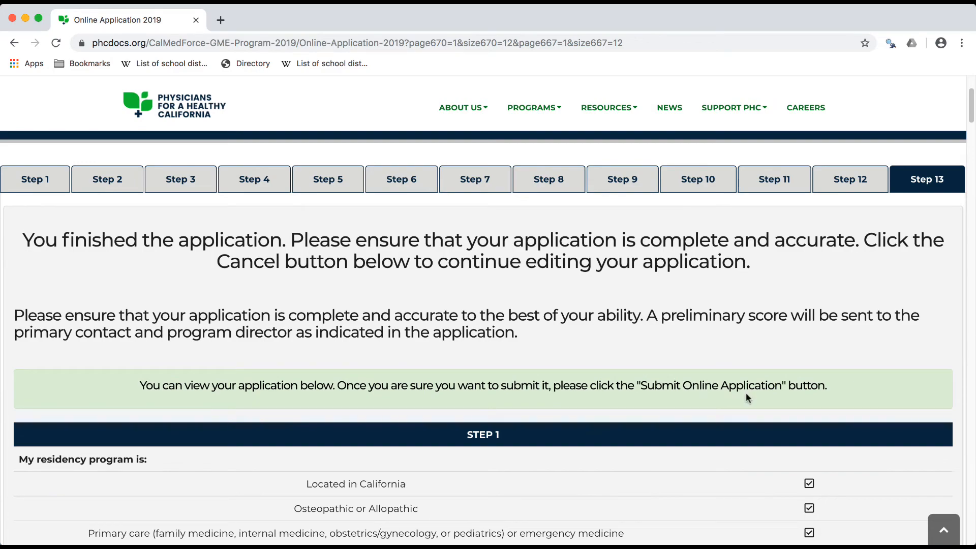
# Review the full application summary down to Step 13 and submit the online application
pyautogui.scroll(-20, 746, 393)
pyautogui.scroll(-20, 745, 397)
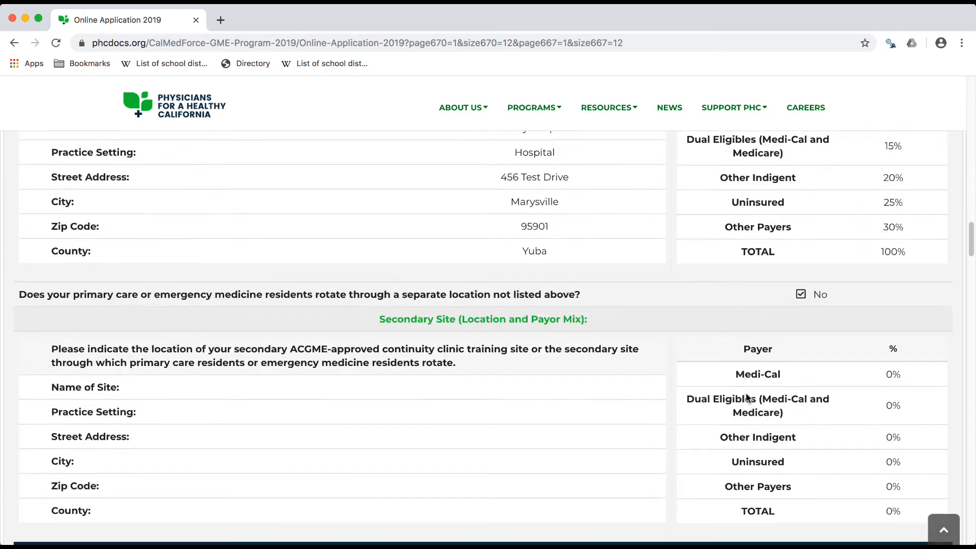
pyautogui.scroll(-20, 745, 397)
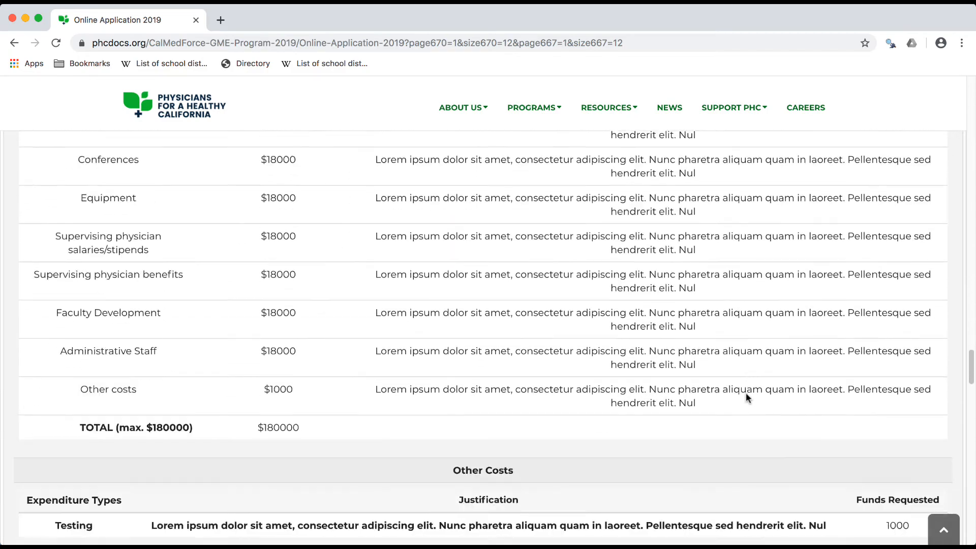
pyautogui.scroll(-3, 745, 398)
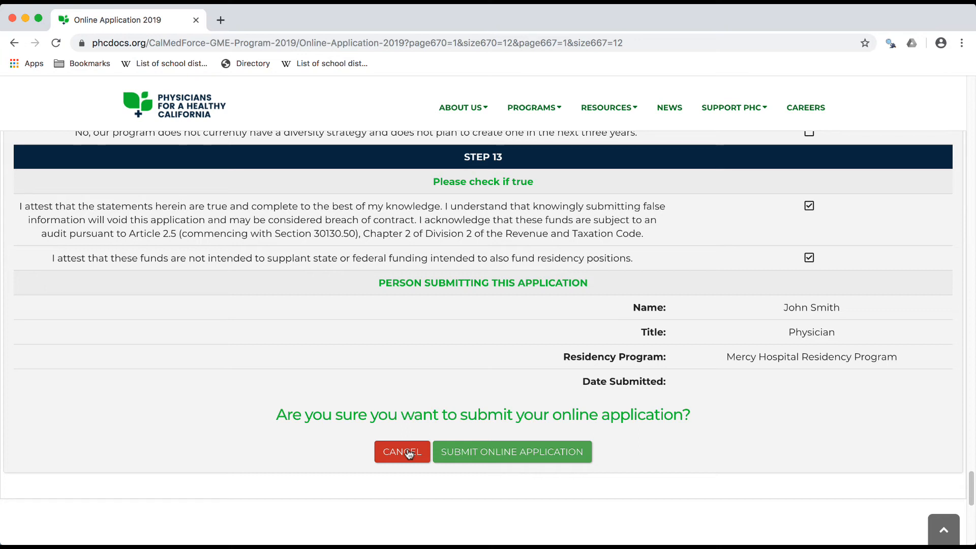
pyautogui.click(517, 452)
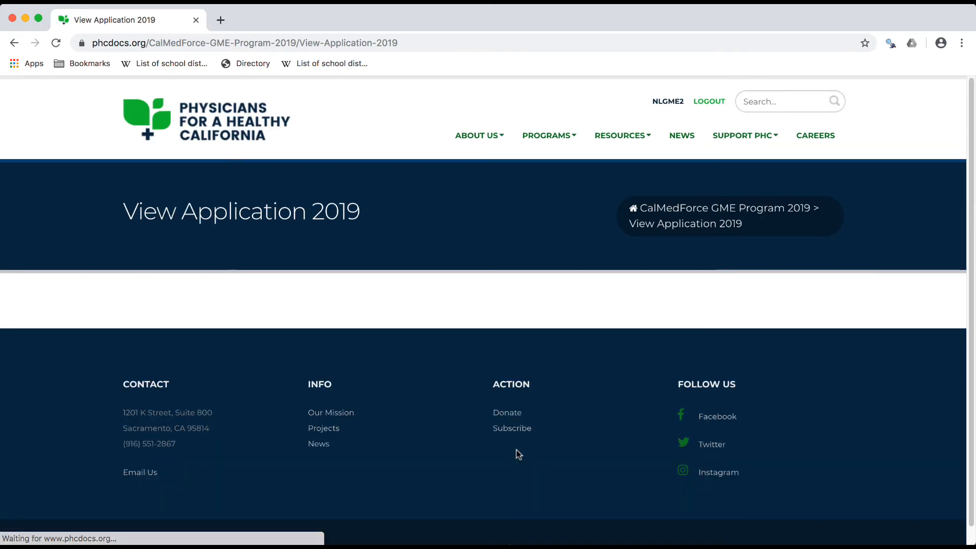
pyautogui.scroll(-5, 516, 449)
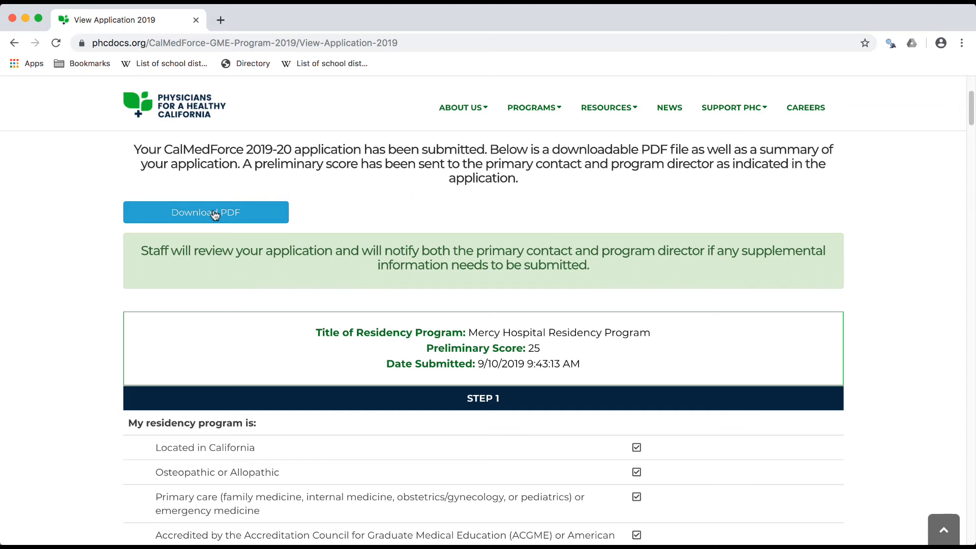
pyautogui.scroll(4, 214, 214)
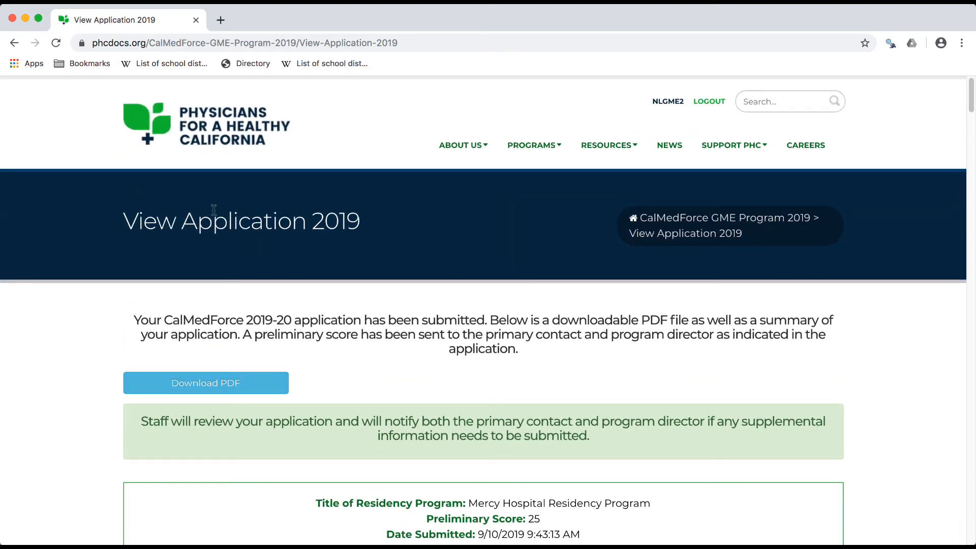
# Examine the submitted application's summary from Step 1 through the Step 13 attestations and submitter details, and return to its beginning
pyautogui.scroll(-15, 214, 209)
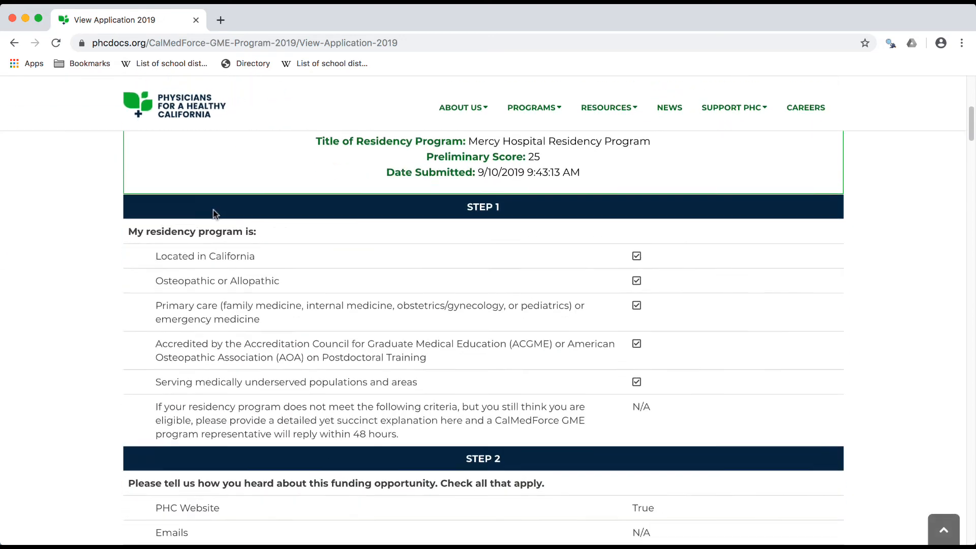
pyautogui.scroll(-20, 213, 210)
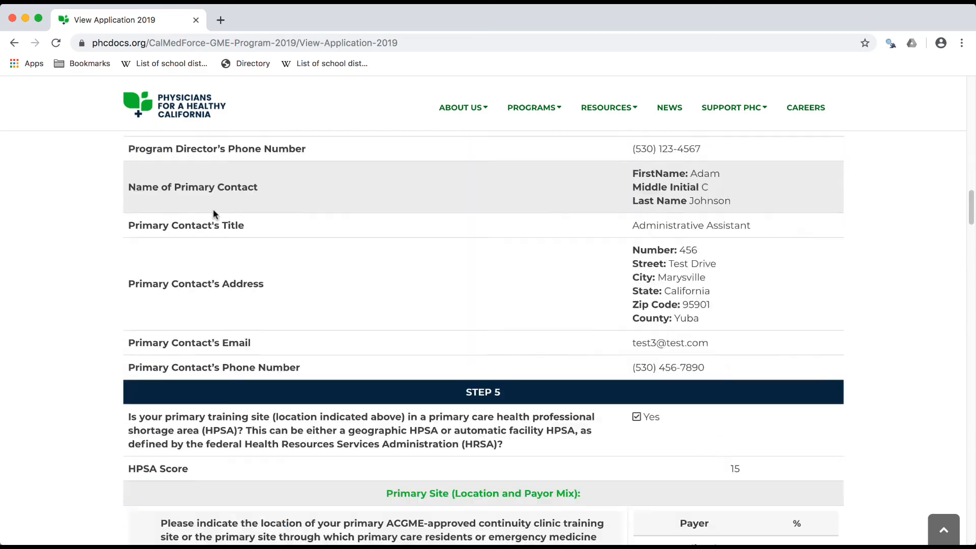
pyautogui.scroll(-20, 214, 213)
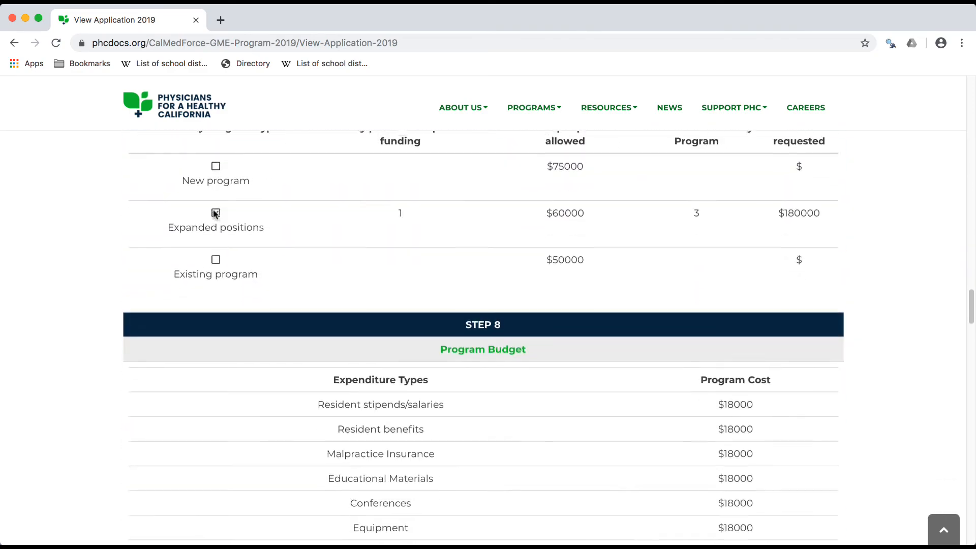
pyautogui.scroll(-20, 213, 213)
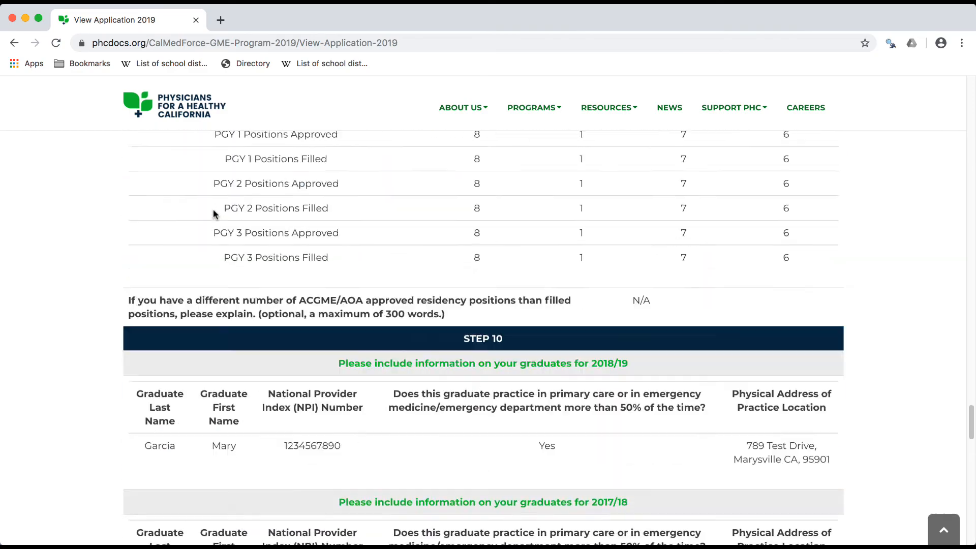
pyautogui.scroll(-15, 214, 214)
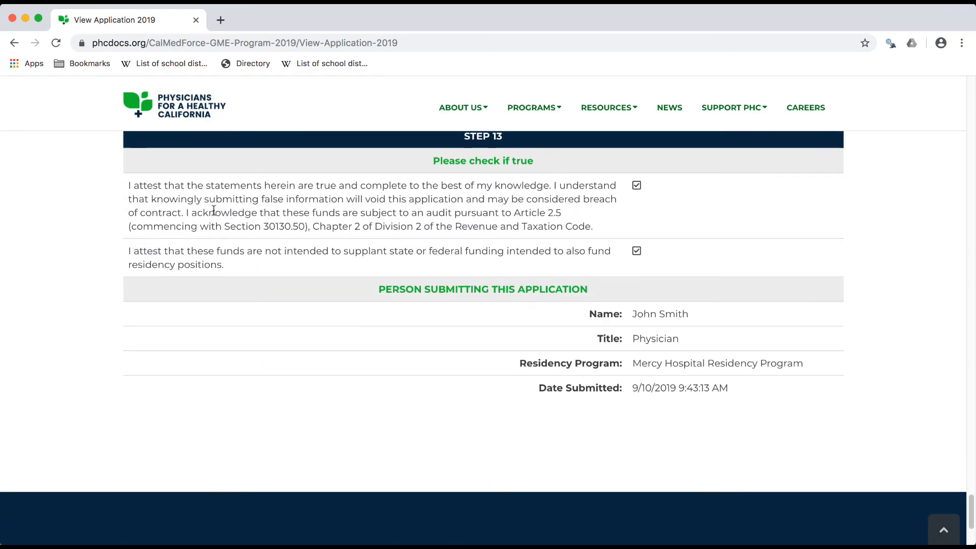
pyautogui.scroll(20, 213, 210)
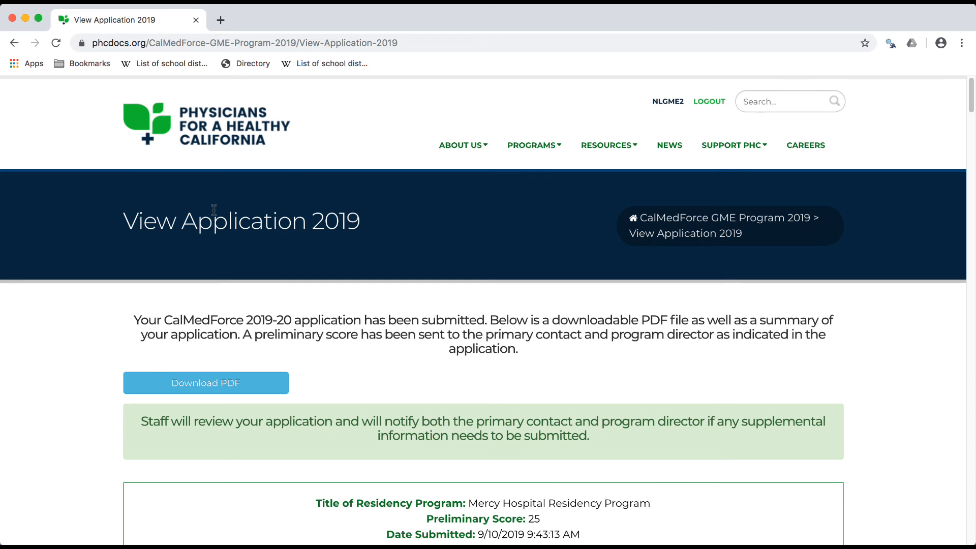